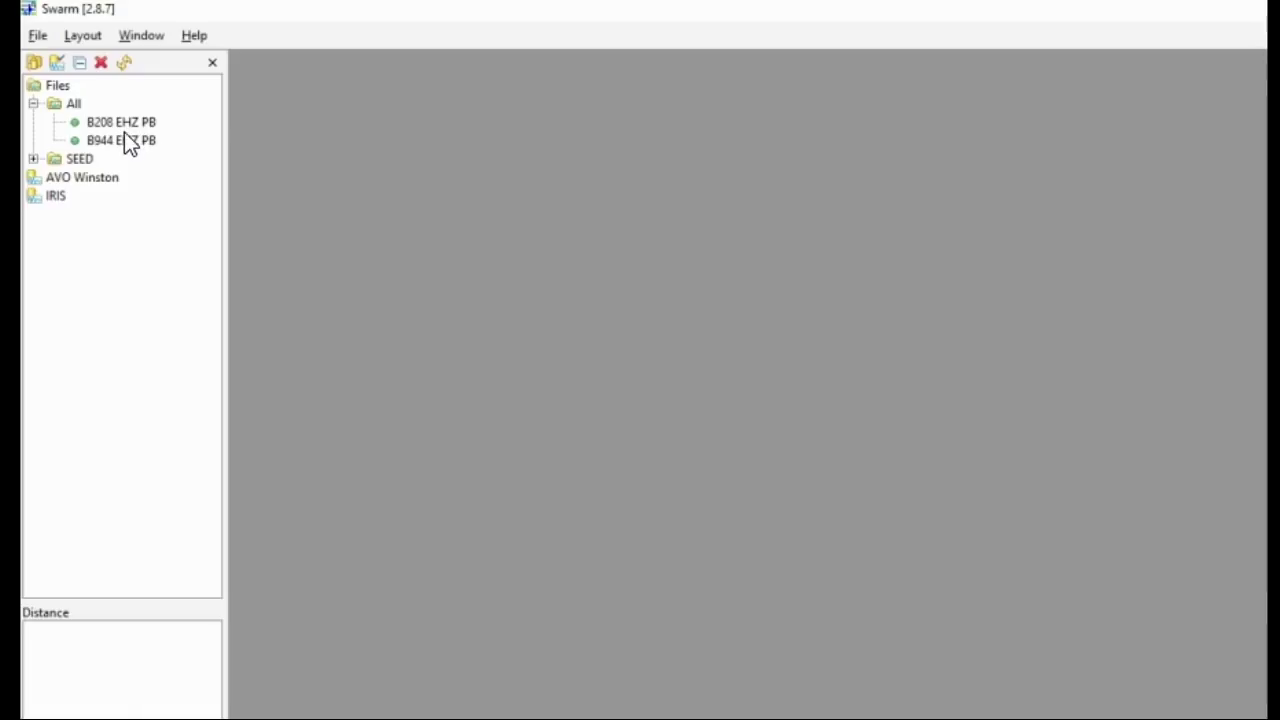
Step: Open the B944 EHZ PB helicorder, reposition its window, and review its helicorder view settings without changing them
{"action": "double_click", "coordinate": [124, 140]}
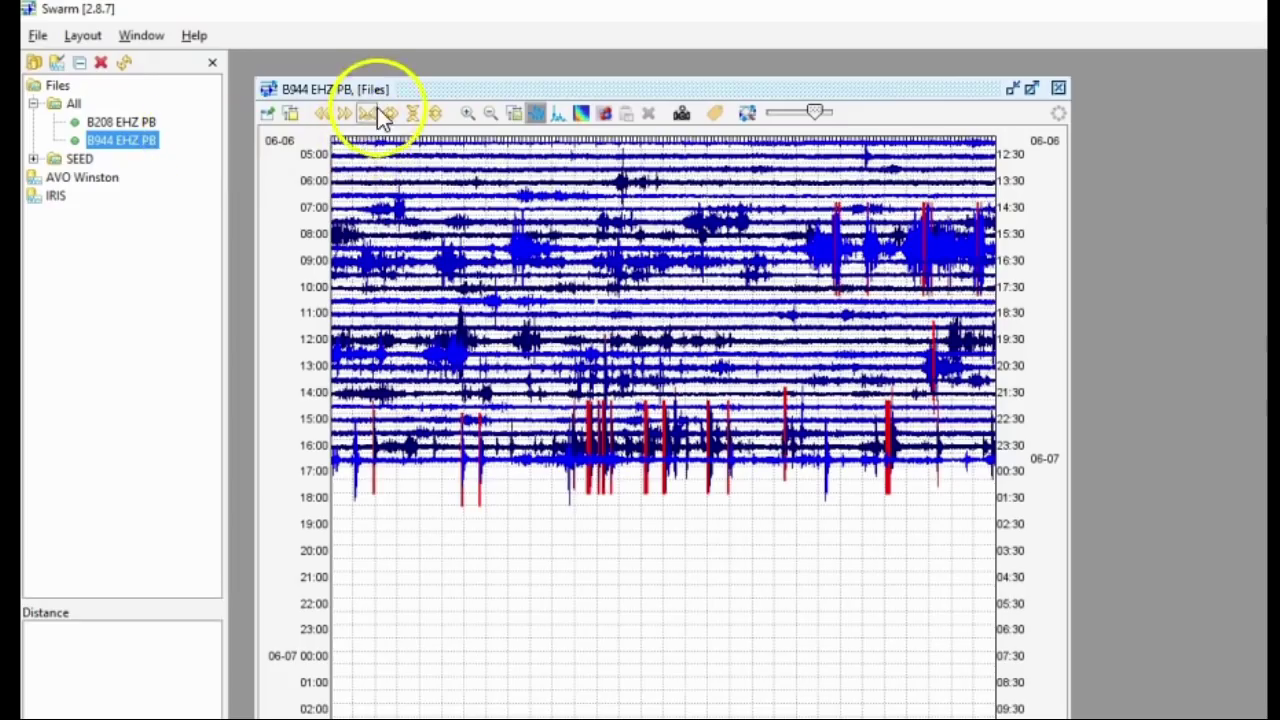
{"action": "left_click_drag", "start_coordinate": [377, 89], "coordinate": [360, 66]}
{"action": "left_click", "coordinate": [269, 90]}
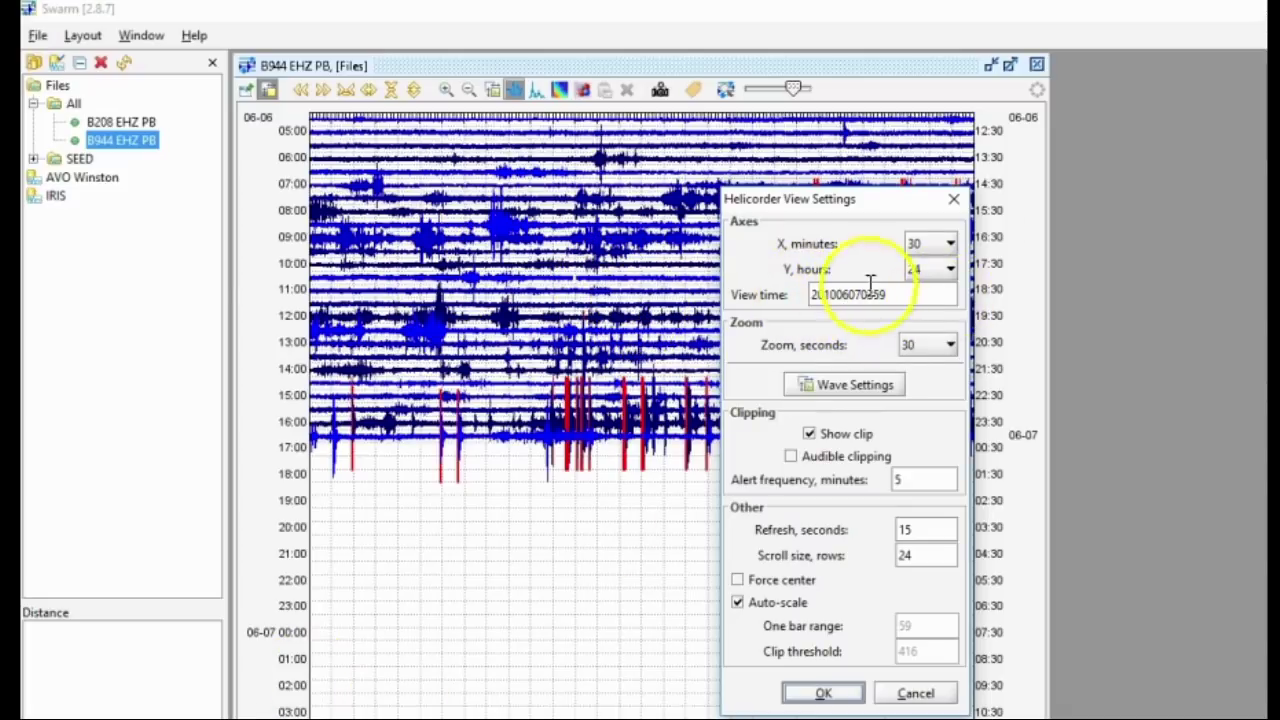
{"action": "left_click", "coordinate": [955, 203]}
Step: Scroll the B944 helicorder back to 06-05 and open the B208 EHZ PB helicorder
{"action": "left_click", "coordinate": [300, 90]}
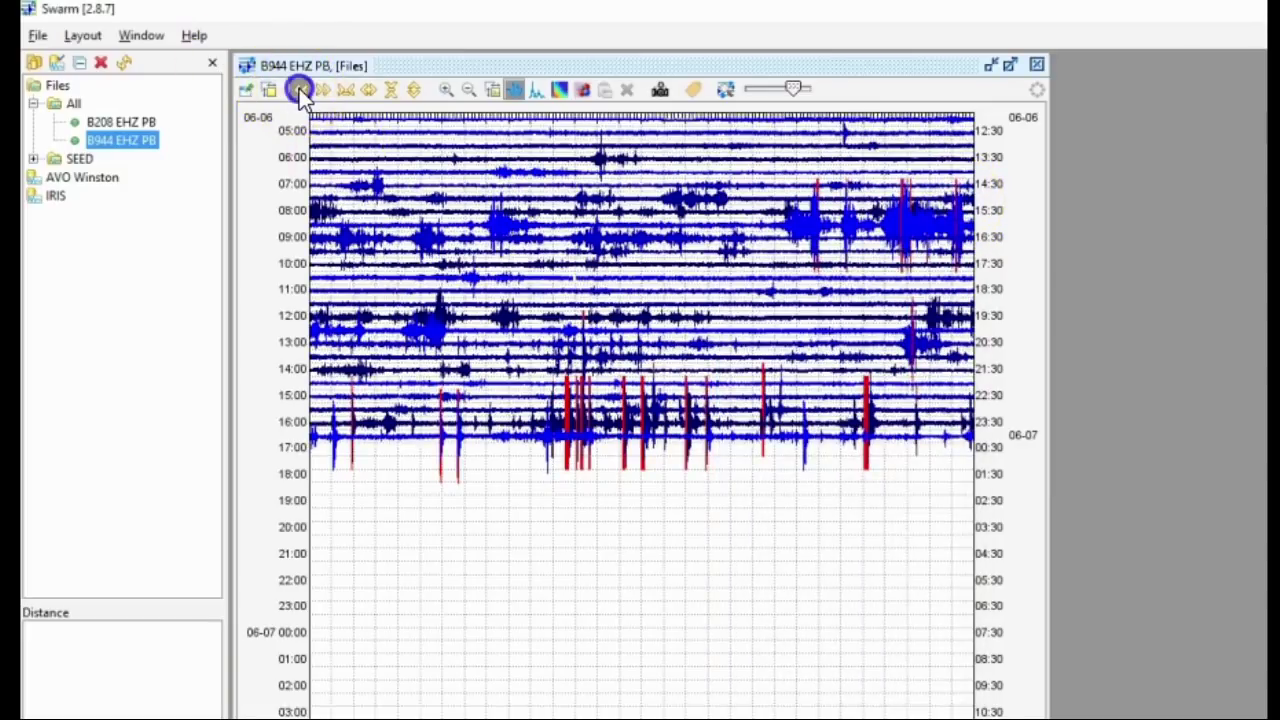
{"action": "left_click", "coordinate": [492, 90]}
{"action": "left_click", "coordinate": [962, 281]}
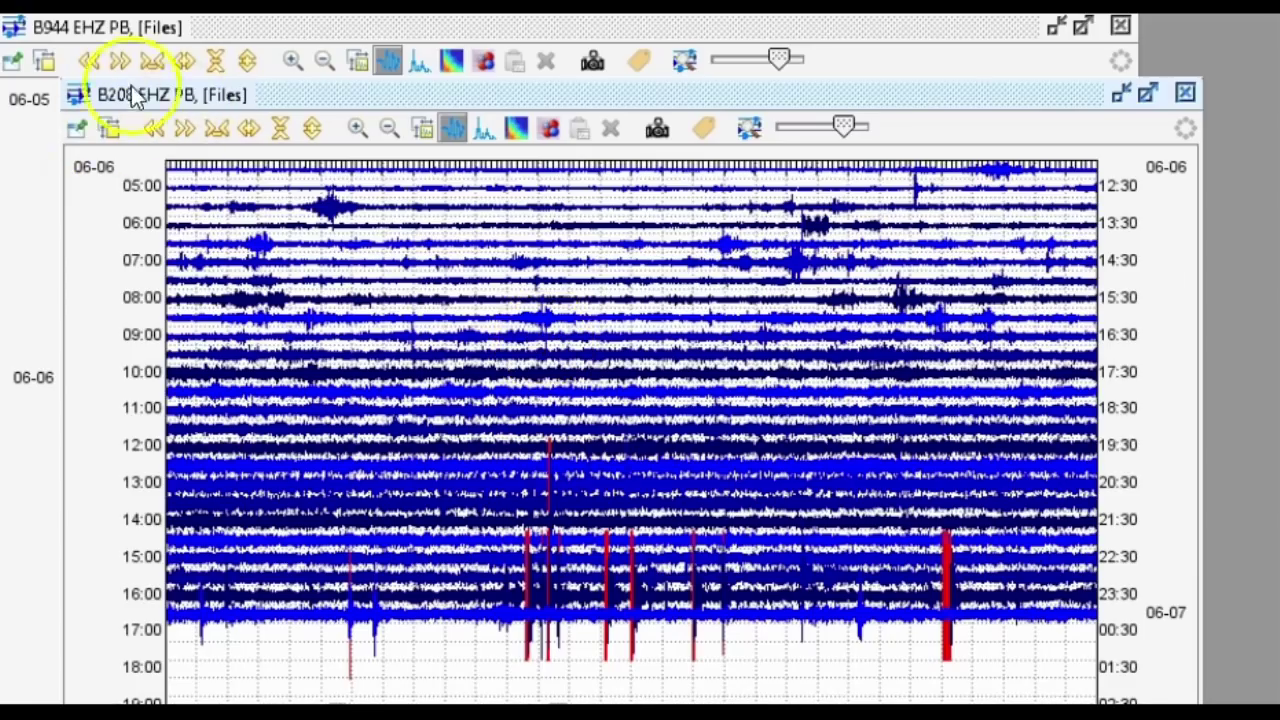
Step: Review the wave settings and the helicorder view settings of the B208 station
{"action": "left_click", "coordinate": [425, 128]}
{"action": "left_click", "coordinate": [1013, 329]}
{"action": "key", "text": "Return"}
{"action": "left_click", "coordinate": [109, 128]}
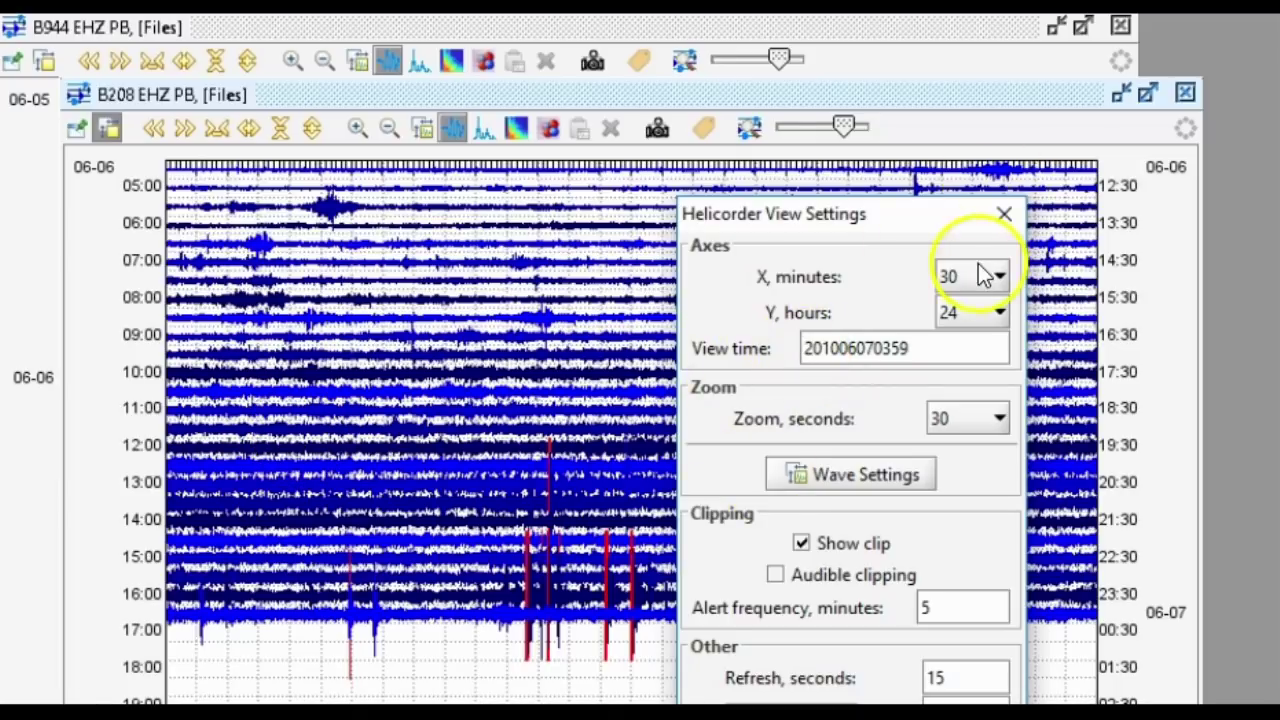
{"action": "left_click", "coordinate": [1004, 213]}
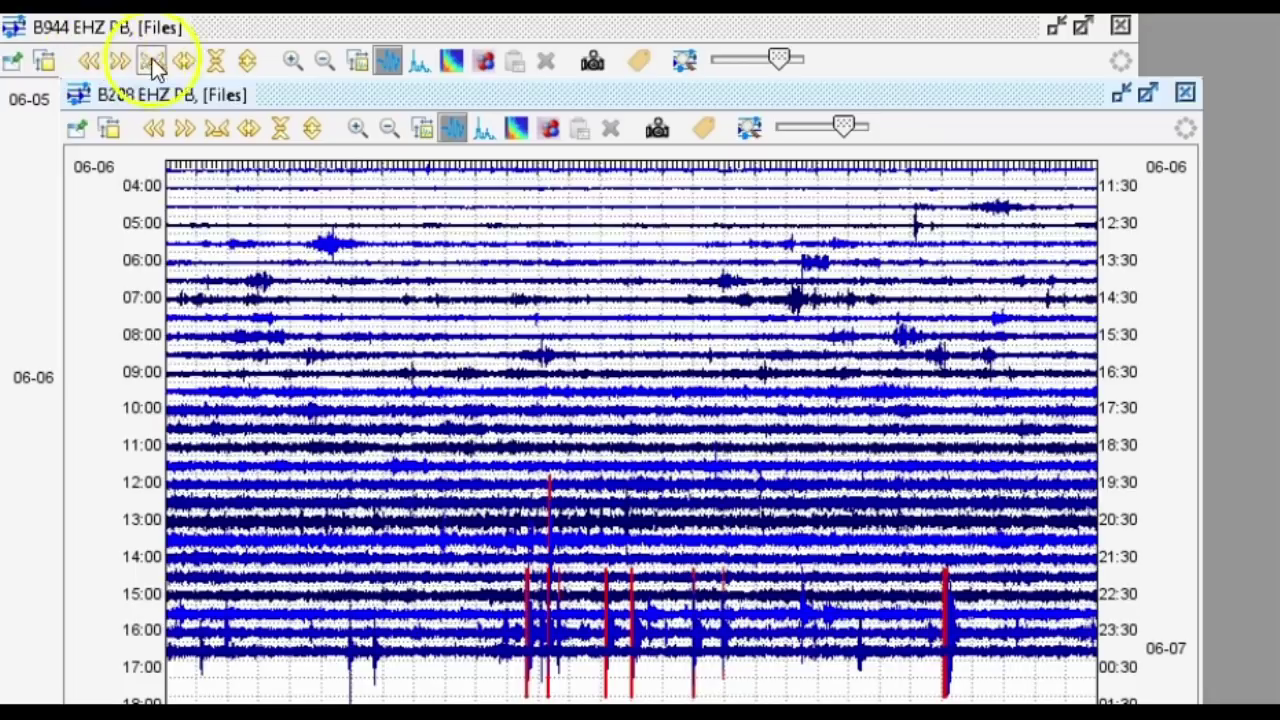
Step: Page the B208 helicorder back to 06-05 and forward again to the 06-06 records
{"action": "left_click", "coordinate": [213, 46]}
{"action": "left_click", "coordinate": [1163, 347]}
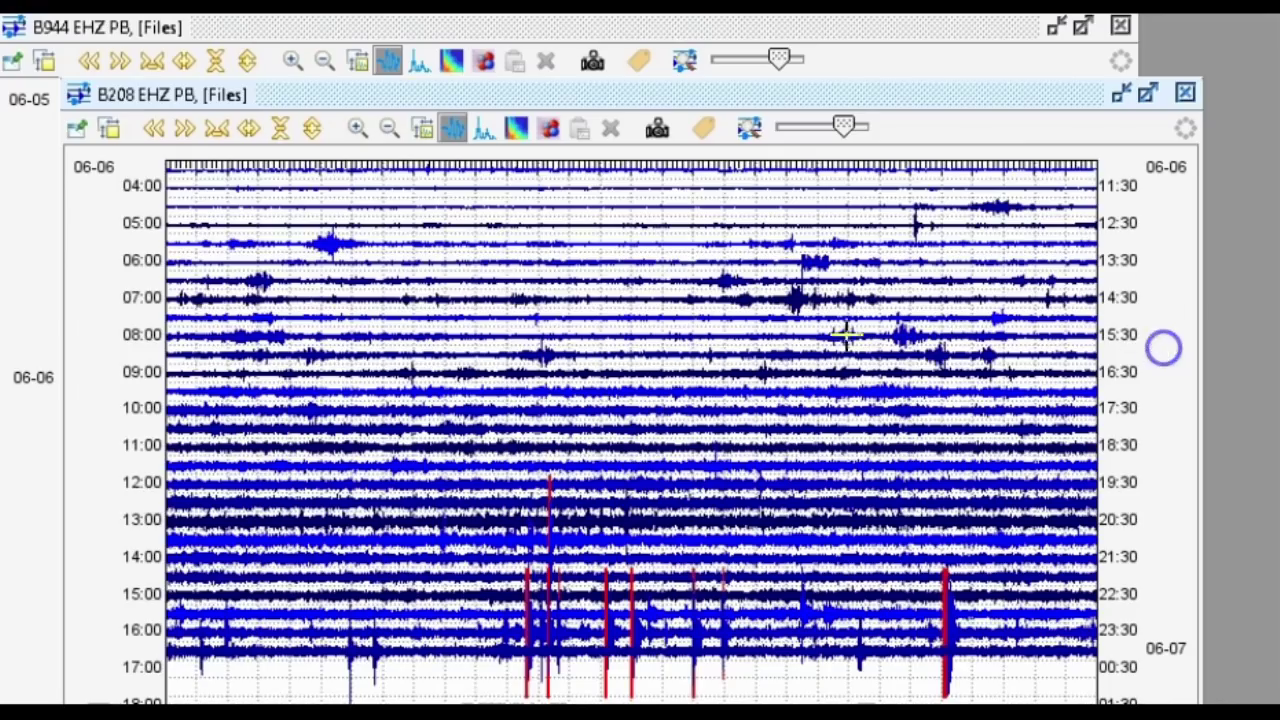
{"action": "left_click", "coordinate": [155, 130]}
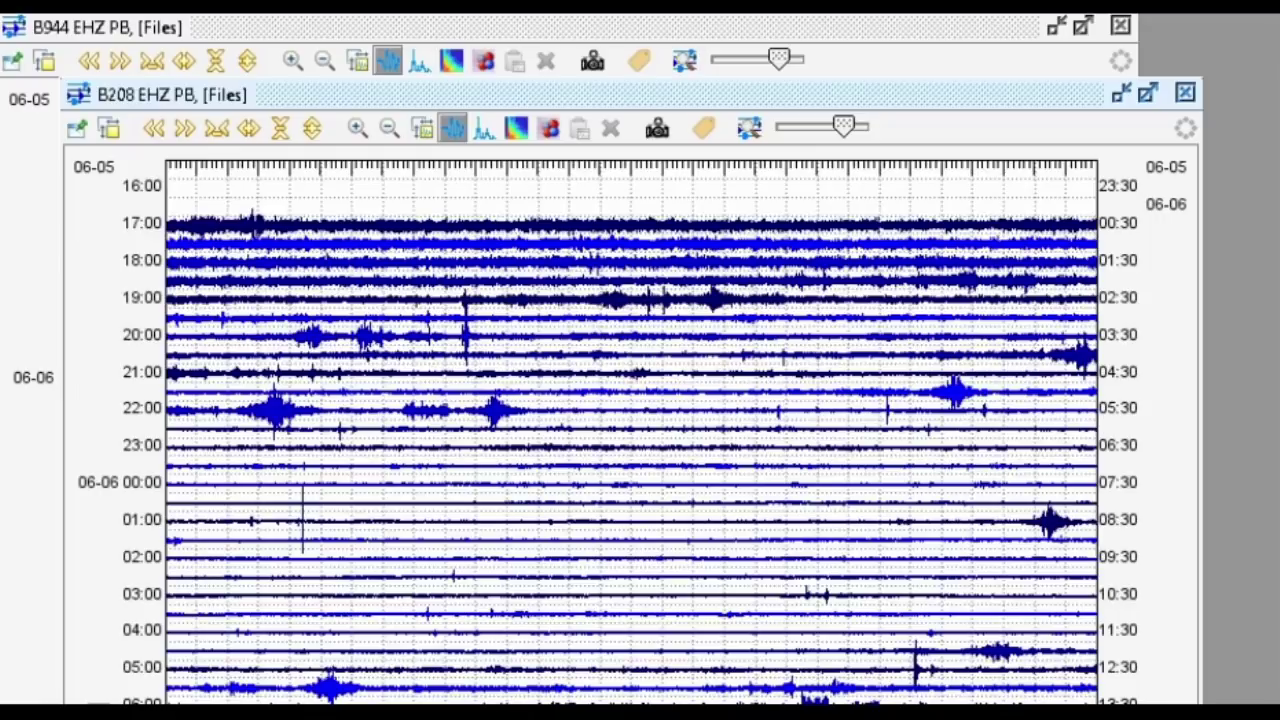
{"action": "left_click", "coordinate": [185, 128]}
Step: Page the B944 helicorder forward to 06-06 and display the events near 20:42, 23:27 and 22:45
{"action": "left_click", "coordinate": [340, 45]}
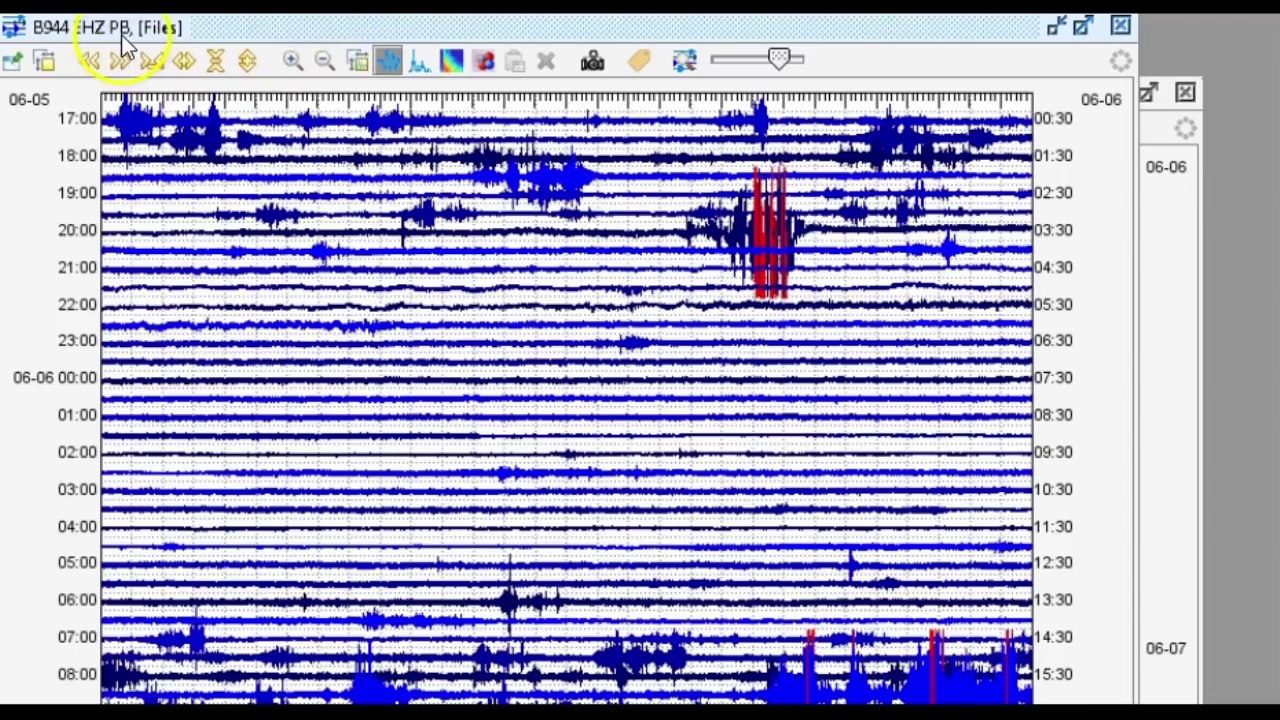
{"action": "left_click", "coordinate": [122, 55]}
{"action": "left_click", "coordinate": [486, 437]}
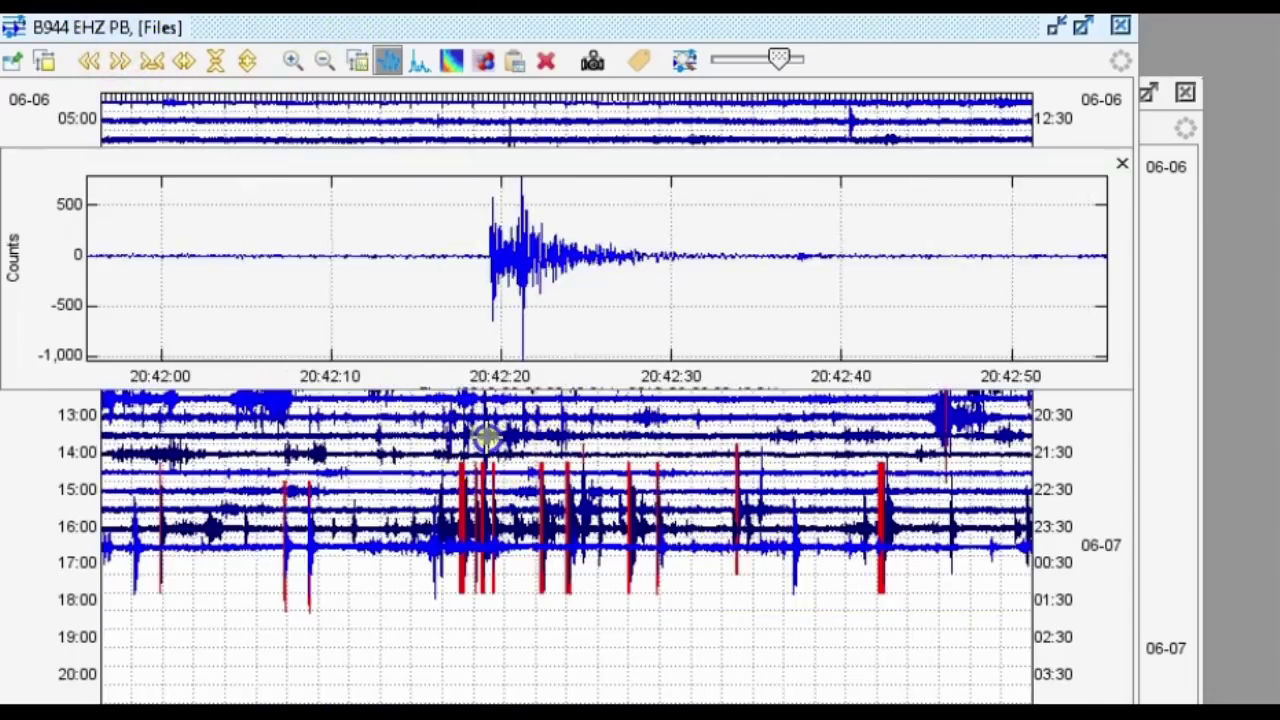
{"action": "left_click", "coordinate": [968, 520]}
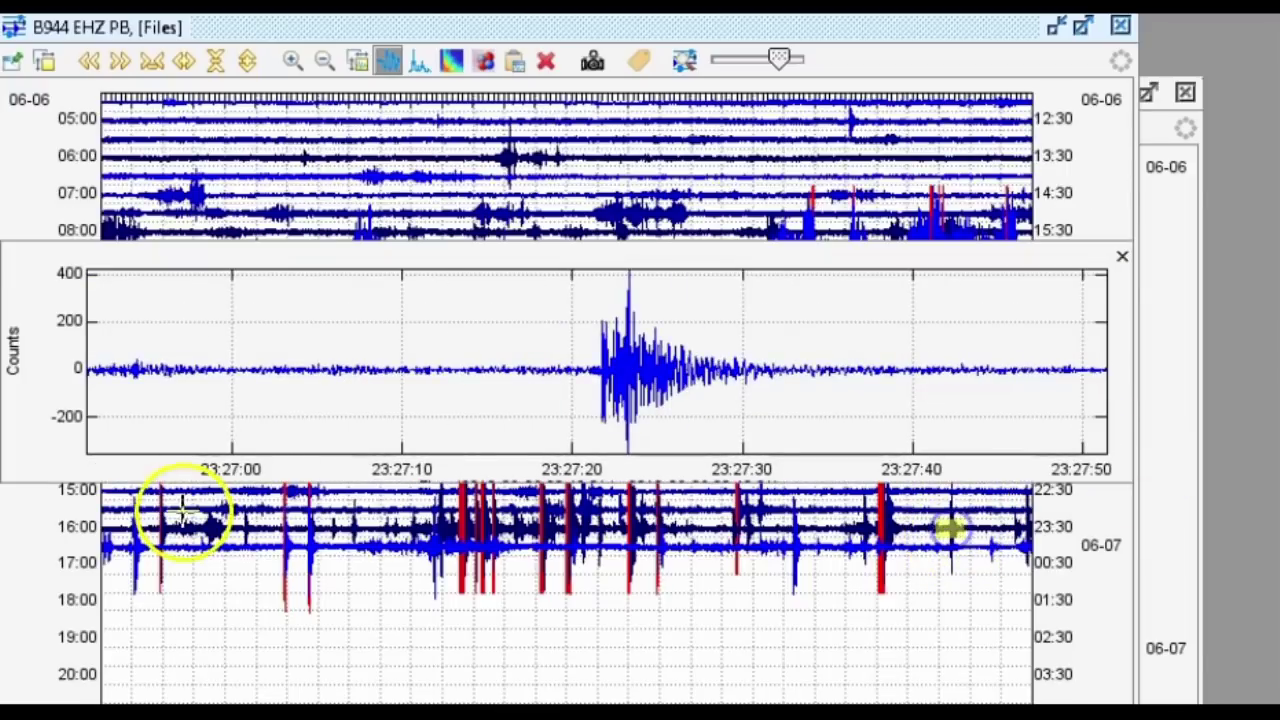
{"action": "left_click", "coordinate": [586, 510]}
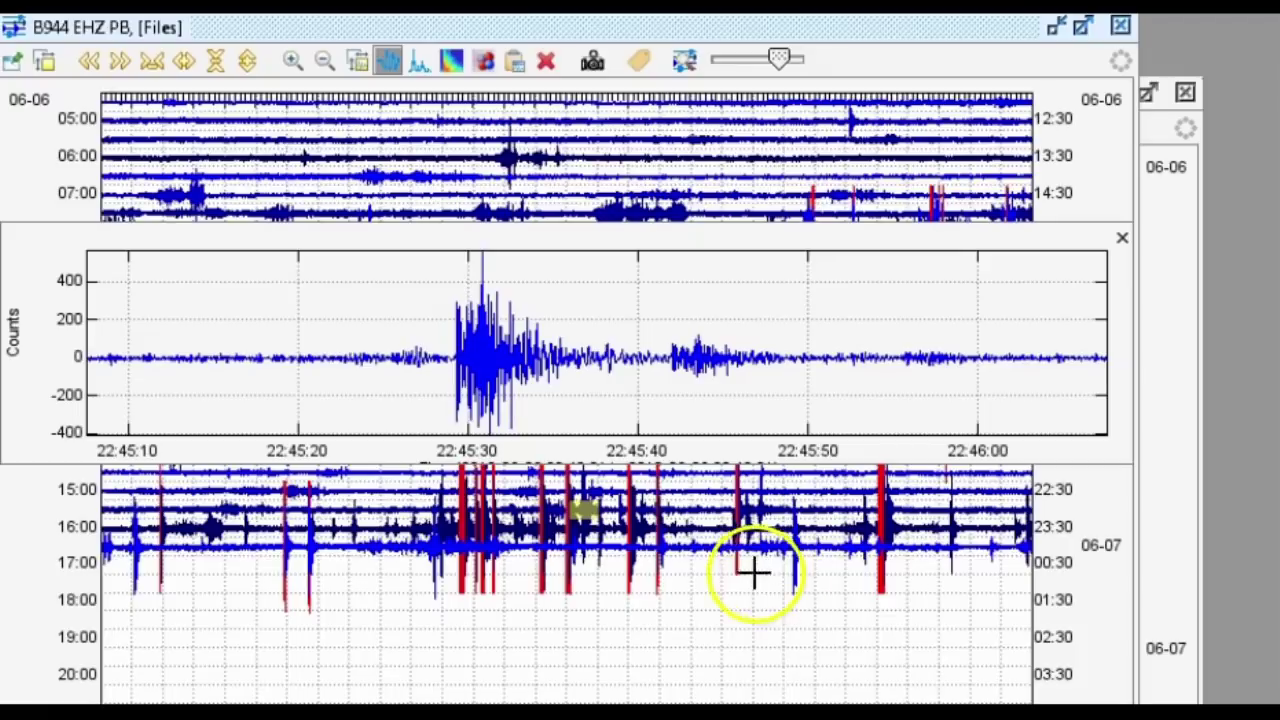
Step: Zoom in on the B944 22:45 event down to its first arrival near 22:45:29
{"action": "left_click", "coordinate": [400, 357]}
{"action": "mouse_move", "coordinate": [403, 357]}
{"action": "left_mouse_down"}
{"action": "mouse_move", "coordinate": [360, 357]}
{"action": "mouse_move", "coordinate": [642, 383]}
{"action": "left_mouse_up"}
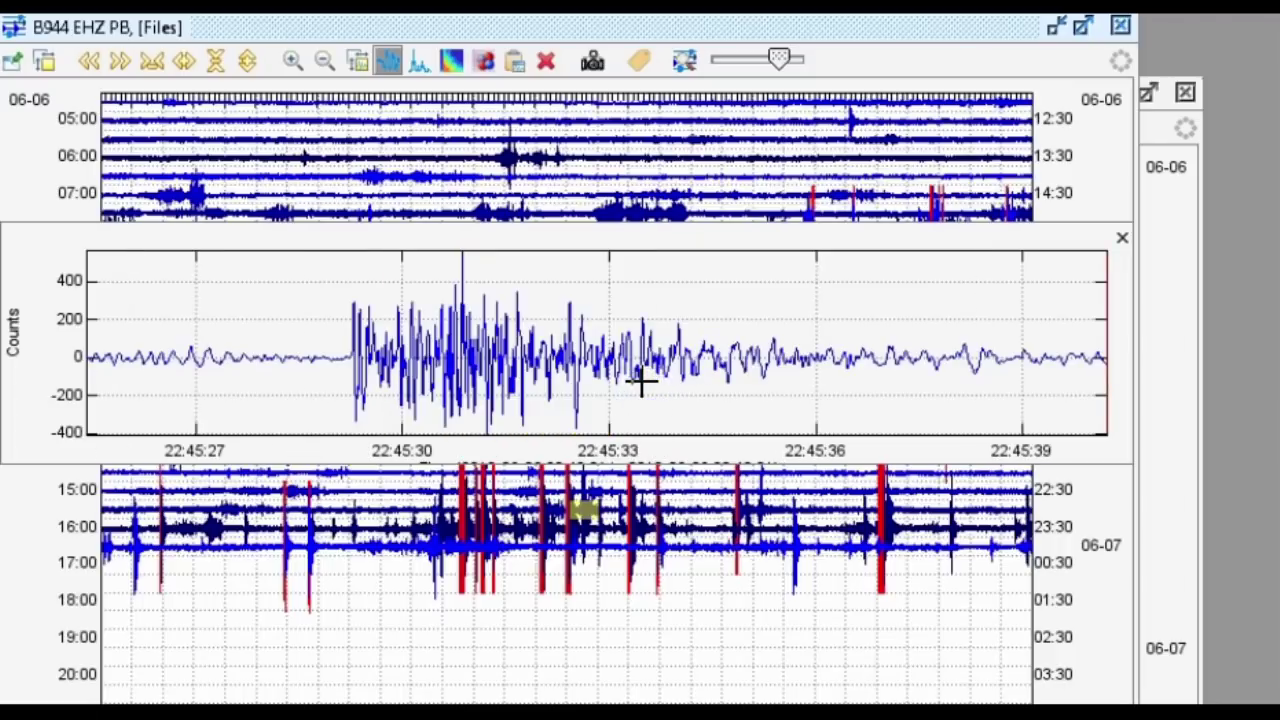
{"action": "mouse_move", "coordinate": [443, 300]}
{"action": "left_mouse_down"}
{"action": "mouse_move", "coordinate": [429, 294]}
{"action": "mouse_move", "coordinate": [463, 286]}
{"action": "mouse_move", "coordinate": [410, 282]}
{"action": "mouse_move", "coordinate": [460, 288]}
{"action": "mouse_move", "coordinate": [461, 240]}
{"action": "mouse_move", "coordinate": [466, 280]}
{"action": "mouse_move", "coordinate": [525, 226]}
{"action": "mouse_move", "coordinate": [461, 282]}
{"action": "mouse_move", "coordinate": [531, 294]}
{"action": "mouse_move", "coordinate": [400, 309]}
{"action": "mouse_move", "coordinate": [492, 328]}
{"action": "mouse_move", "coordinate": [451, 363]}
{"action": "mouse_move", "coordinate": [464, 352]}
{"action": "mouse_move", "coordinate": [294, 340]}
{"action": "mouse_move", "coordinate": [354, 357]}
{"action": "mouse_move", "coordinate": [294, 363]}
{"action": "left_mouse_up"}
{"action": "left_click_drag", "start_coordinate": [455, 373], "coordinate": [437, 317]}
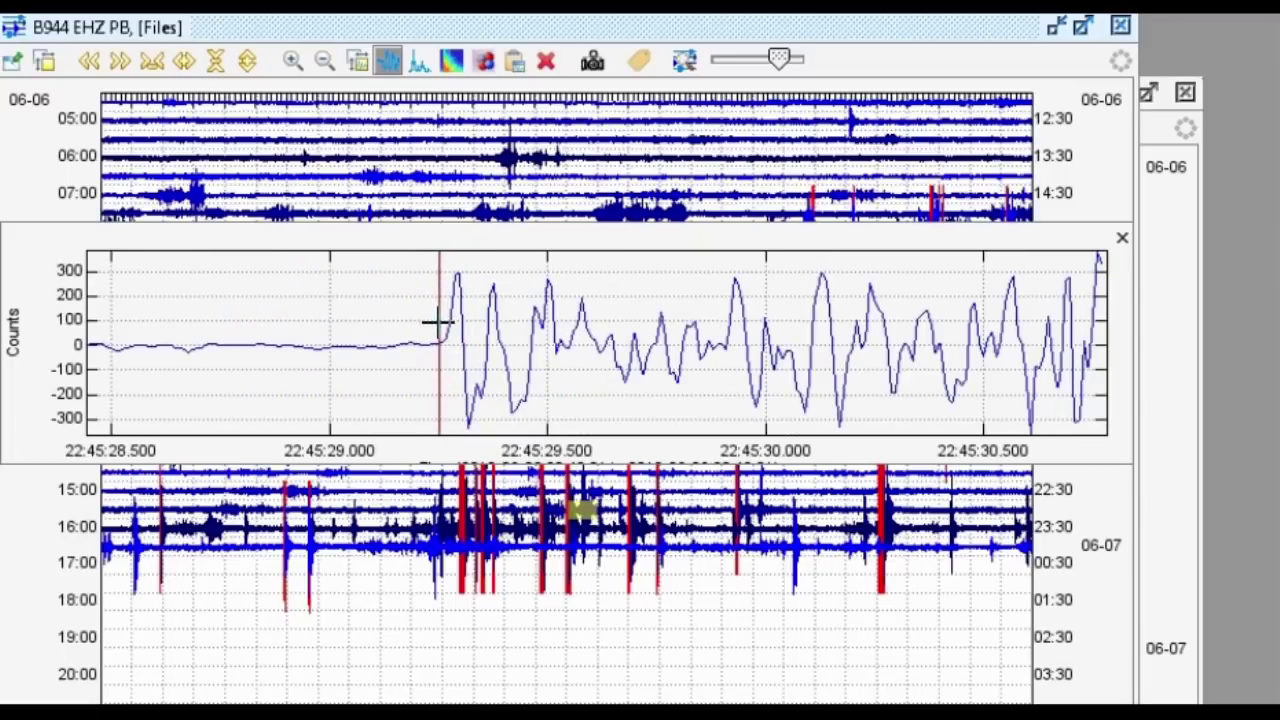
Step: Redisplay the full B944 22:45 event and zoom in to the span of about 22:45:26 to 22:45:37
{"action": "left_click_drag", "start_coordinate": [491, 563], "coordinate": [586, 514]}
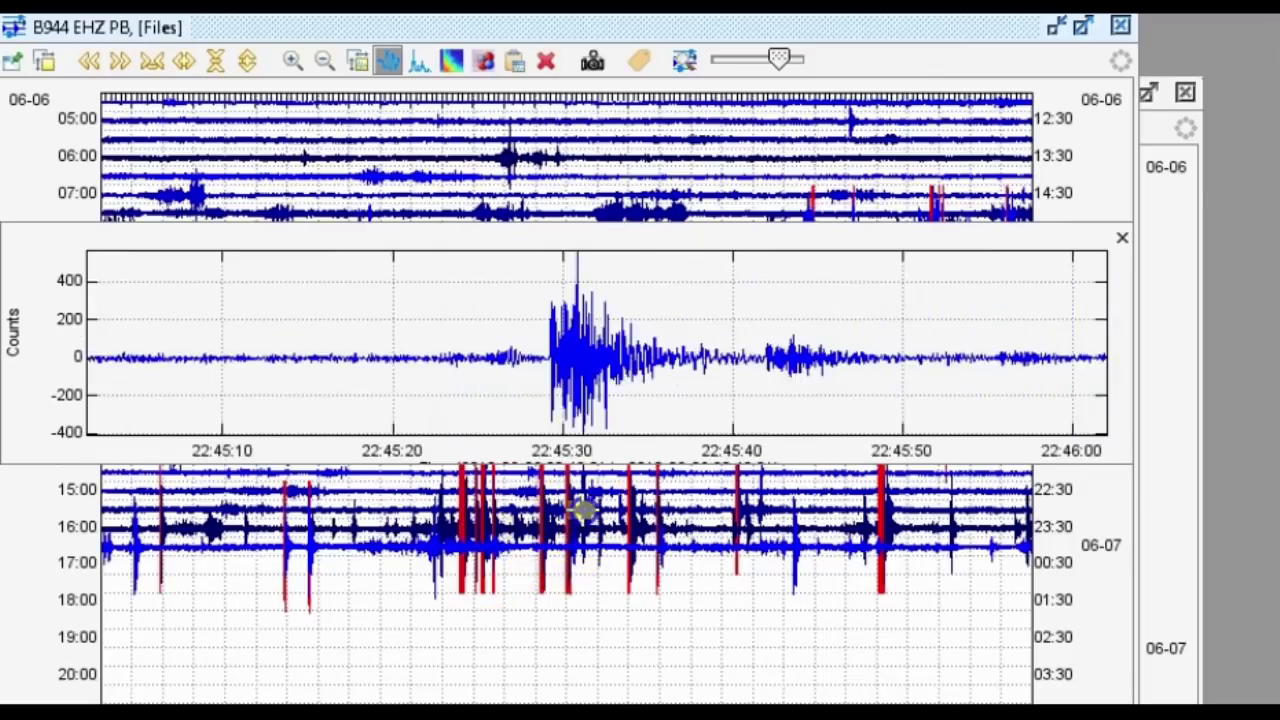
{"action": "mouse_move", "coordinate": [423, 380]}
{"action": "left_mouse_down"}
{"action": "mouse_move", "coordinate": [386, 366]}
{"action": "mouse_move", "coordinate": [549, 401]}
{"action": "left_mouse_up"}
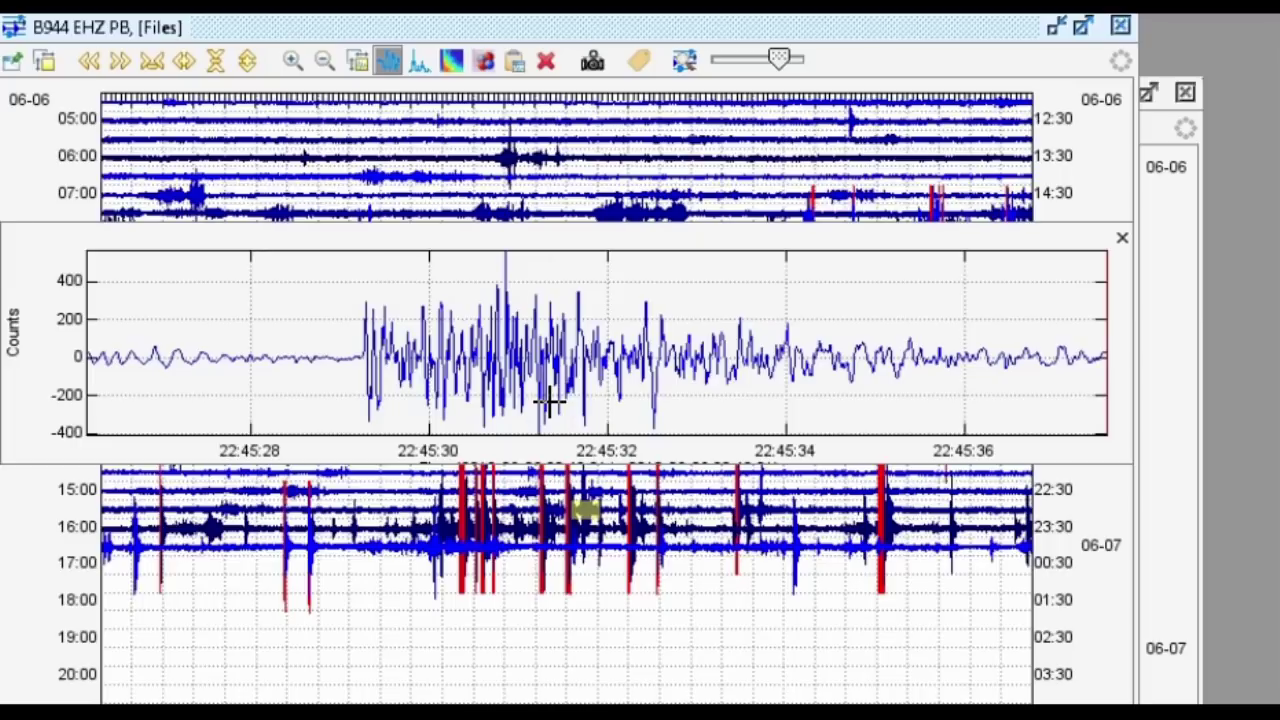
{"action": "mouse_move", "coordinate": [309, 391]}
{"action": "left_mouse_down"}
{"action": "mouse_move", "coordinate": [309, 373]}
{"action": "mouse_move", "coordinate": [614, 363]}
{"action": "mouse_move", "coordinate": [303, 346]}
{"action": "mouse_move", "coordinate": [457, 249]}
{"action": "left_mouse_up"}
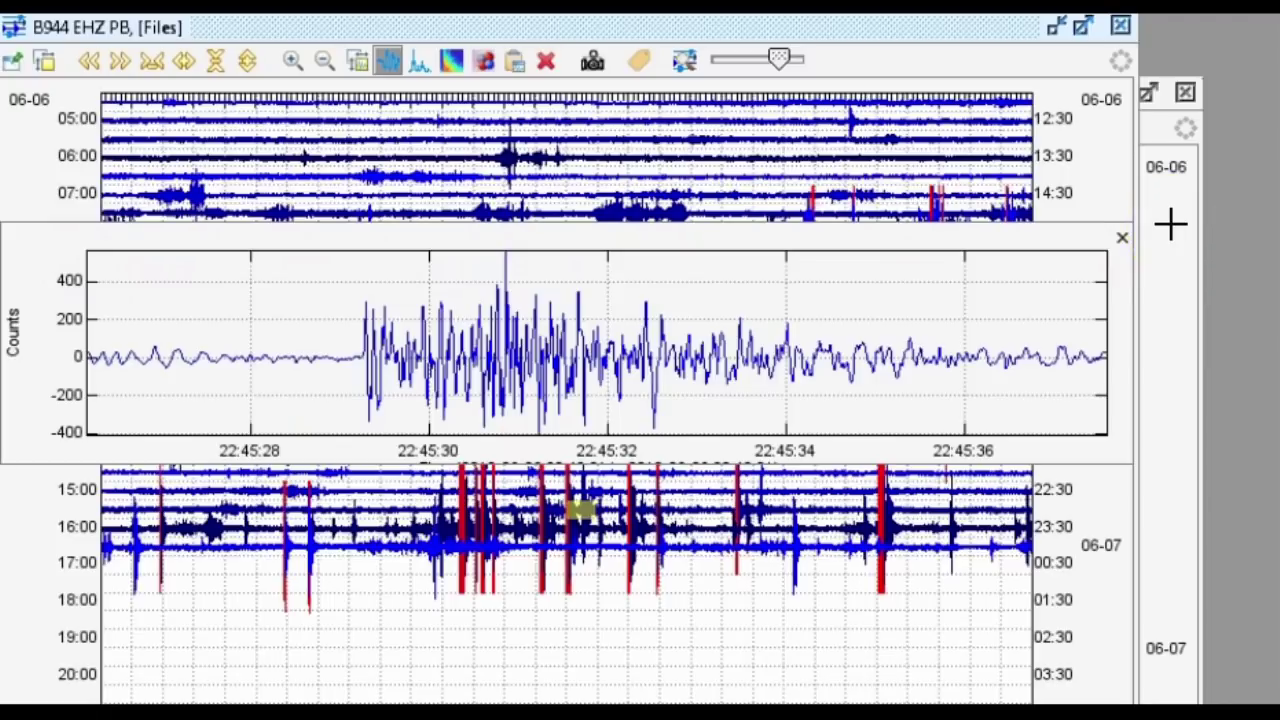
Step: Display the same 22:45 event on the B208 helicorder and zoom in around 22:45:27 to 22:45:40
{"action": "left_click", "coordinate": [1170, 224]}
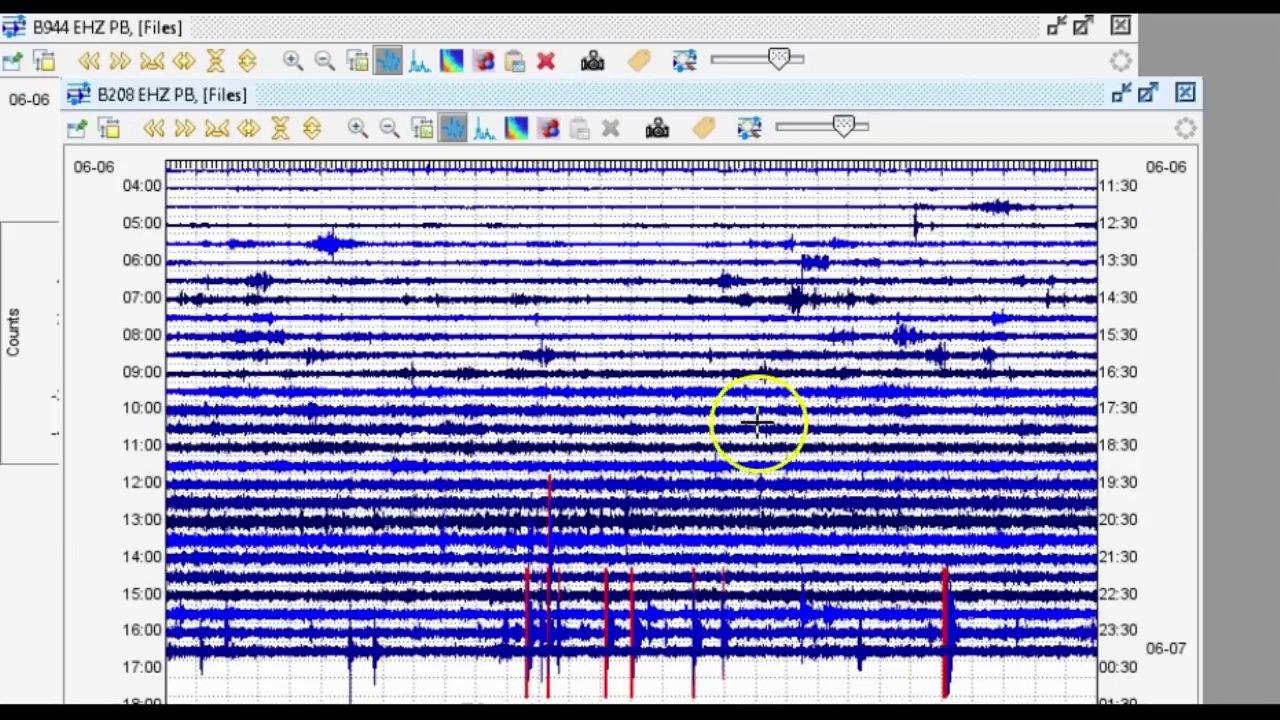
{"action": "left_click", "coordinate": [648, 612]}
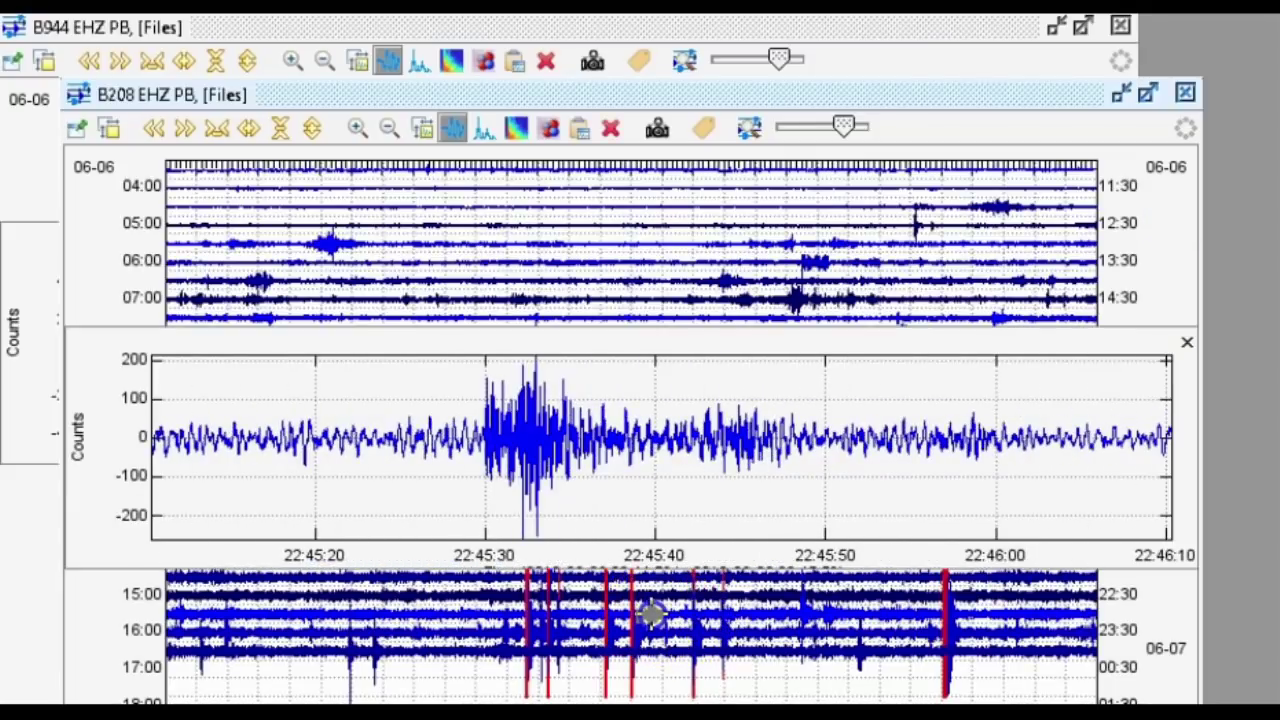
{"action": "mouse_move", "coordinate": [429, 395]}
{"action": "left_mouse_down"}
{"action": "mouse_move", "coordinate": [434, 417]}
{"action": "mouse_move", "coordinate": [634, 420]}
{"action": "mouse_move", "coordinate": [331, 443]}
{"action": "mouse_move", "coordinate": [789, 443]}
{"action": "mouse_move", "coordinate": [457, 442]}
{"action": "left_mouse_up"}
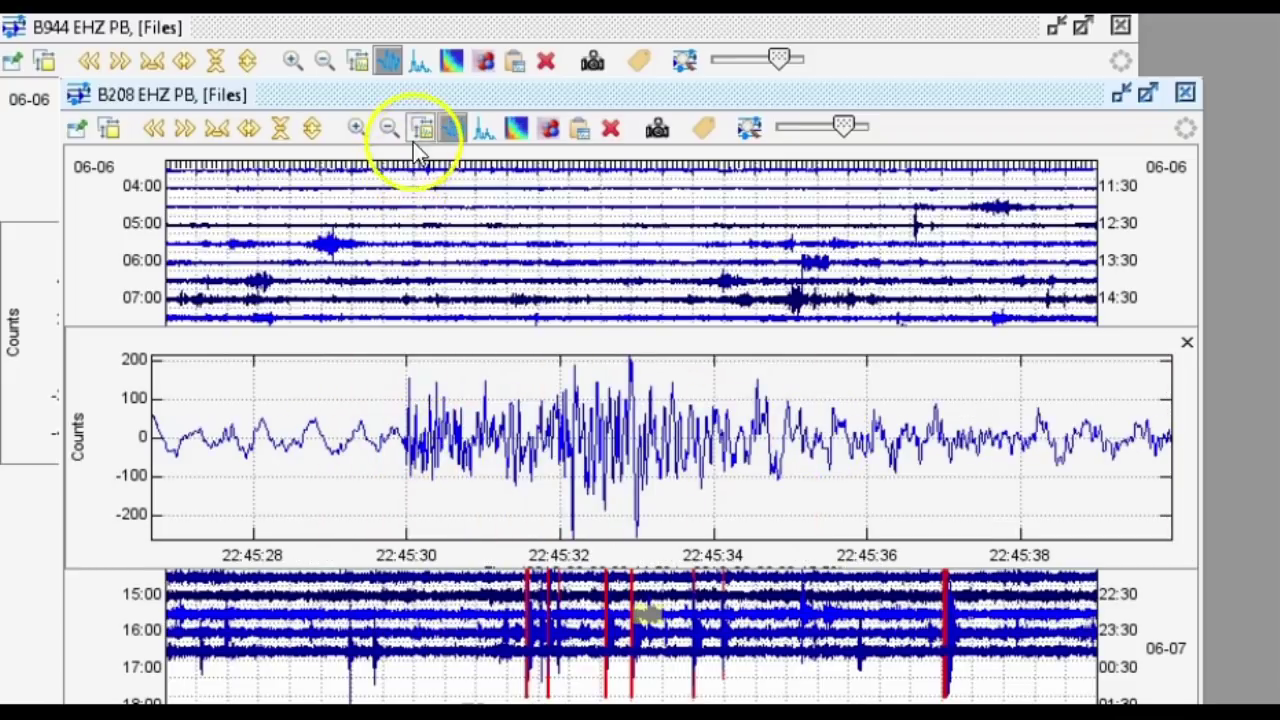
Step: Apply a 0.6 Hz high-pass filter to the B208 wave and show the event as a spectrogram
{"action": "left_click", "coordinate": [421, 129]}
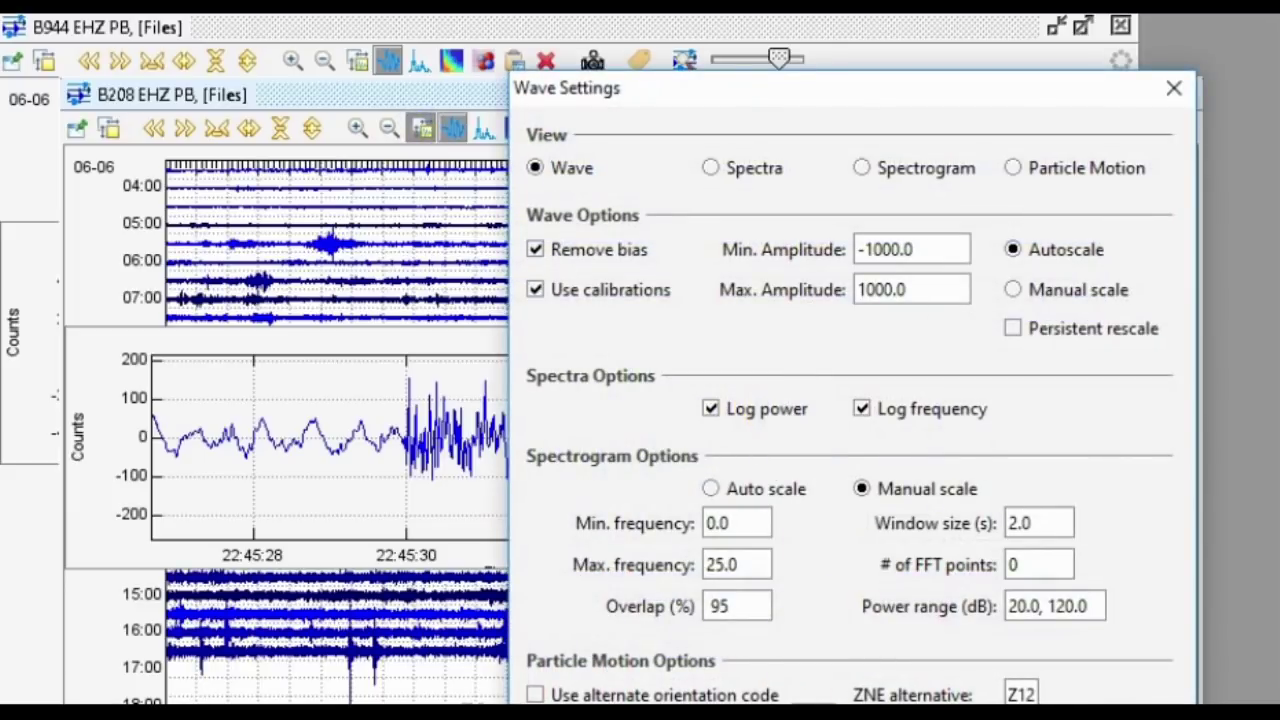
{"action": "left_click", "coordinate": [421, 129]}
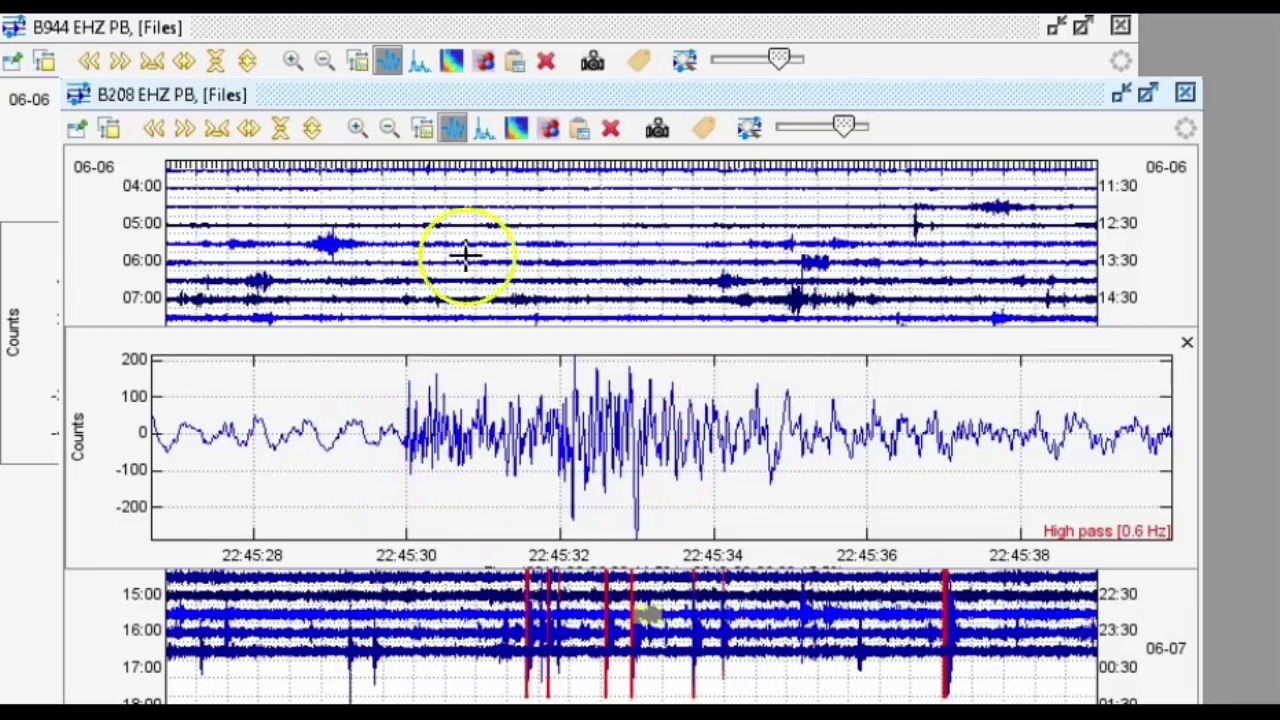
{"action": "left_click", "coordinate": [514, 128]}
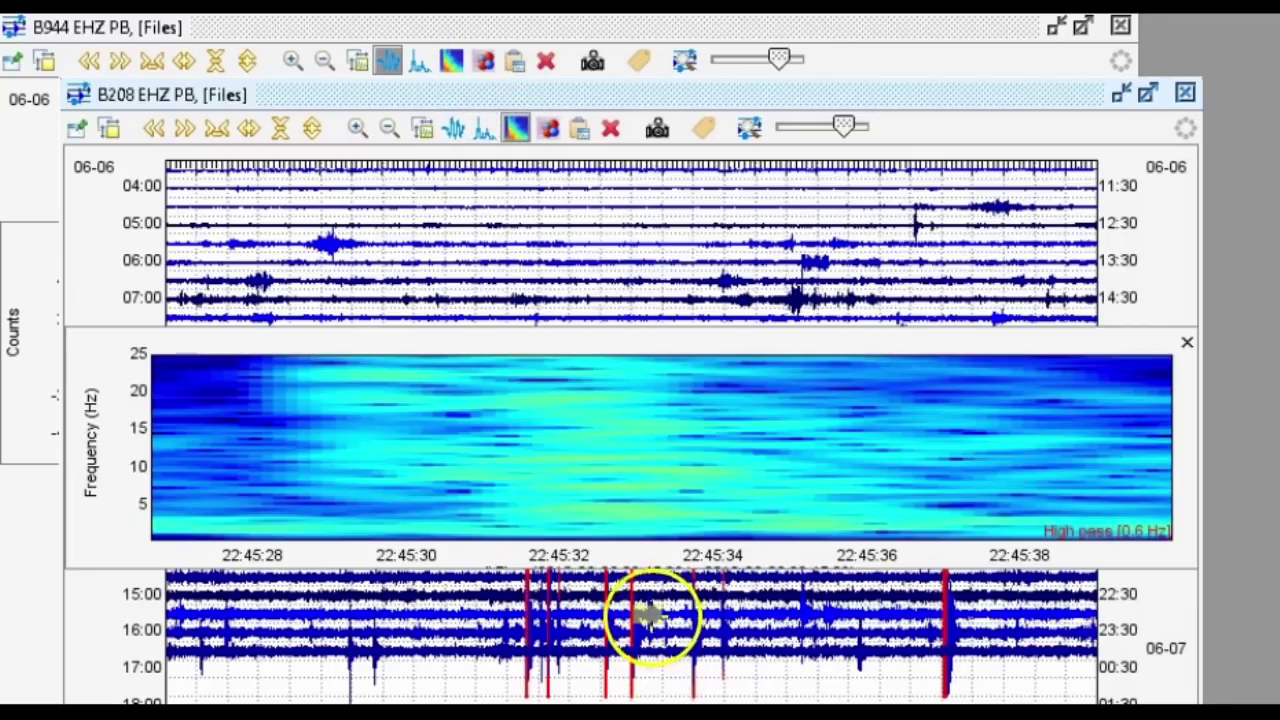
Step: Return the B208 22:45 event to the wave view and zoom in on its first arrival near 22:45:30
{"action": "left_click", "coordinate": [650, 614]}
{"action": "left_click_drag", "start_coordinate": [443, 449], "coordinate": [625, 442]}
{"action": "left_click", "coordinate": [454, 128]}
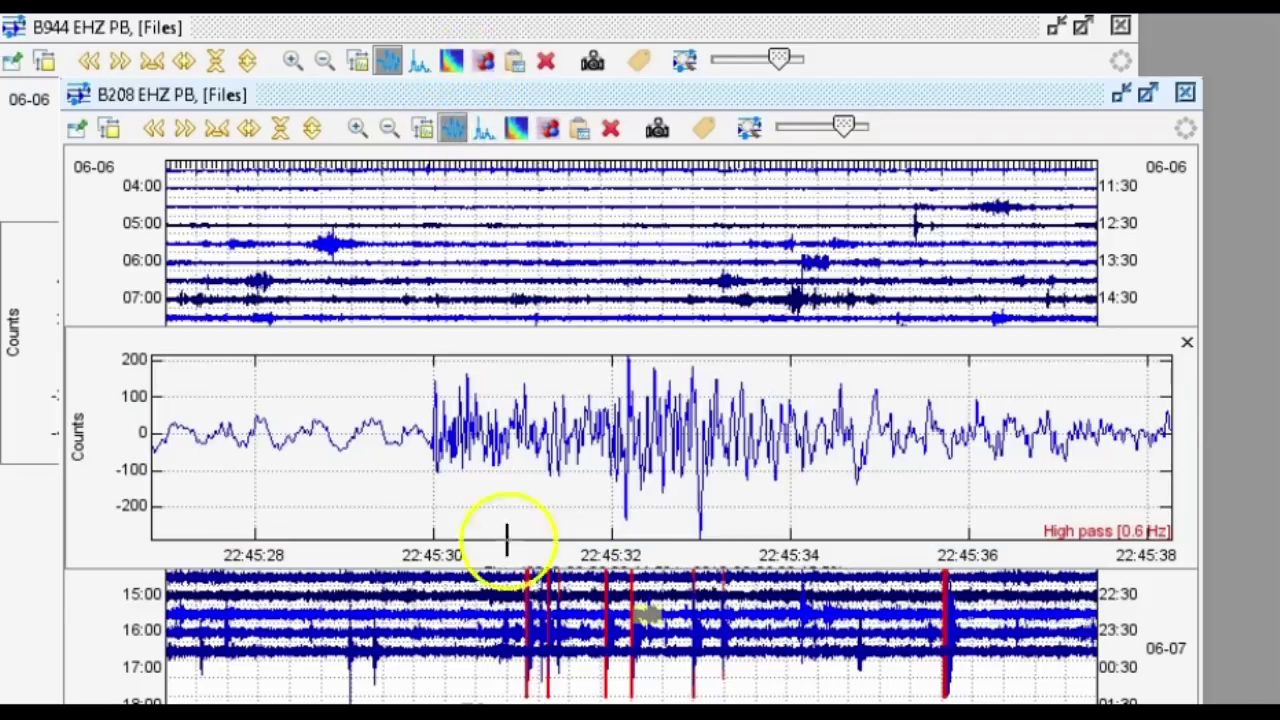
{"action": "left_click_drag", "start_coordinate": [363, 460], "coordinate": [654, 460]}
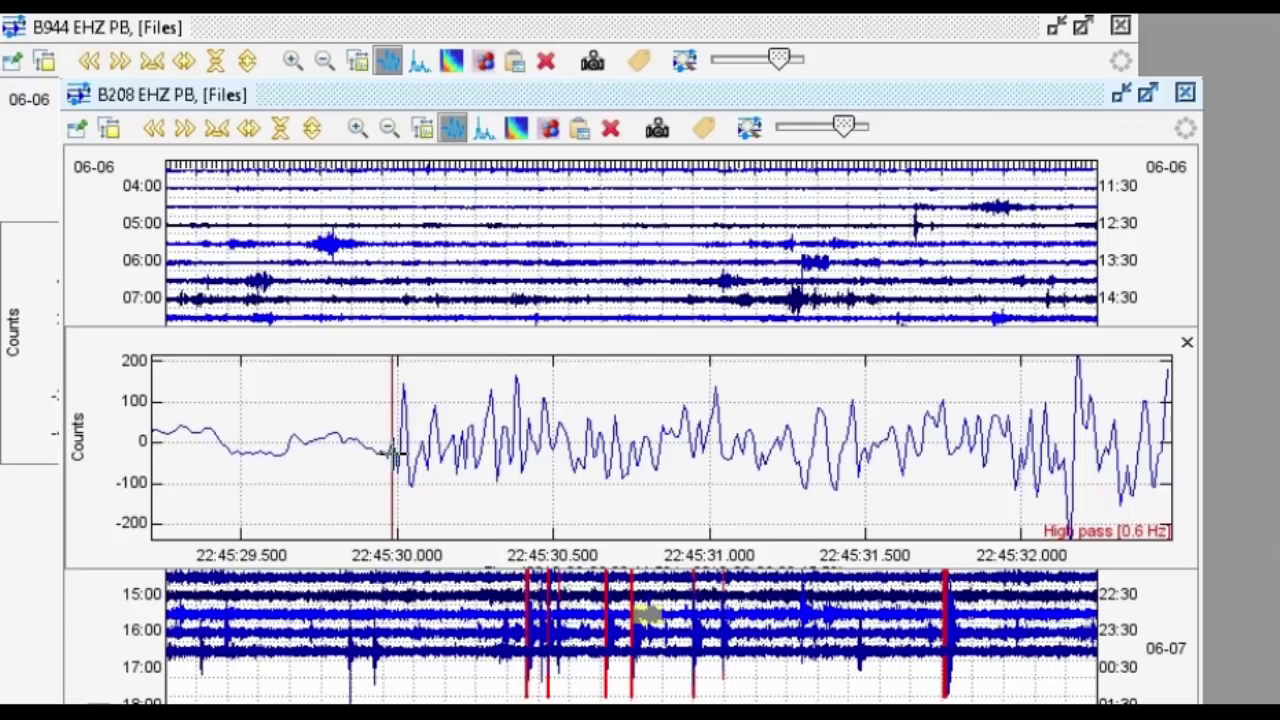
{"action": "mouse_move", "coordinate": [393, 455]}
{"action": "left_mouse_down"}
{"action": "mouse_move", "coordinate": [423, 429]}
{"action": "mouse_move", "coordinate": [405, 458]}
{"action": "left_mouse_up"}
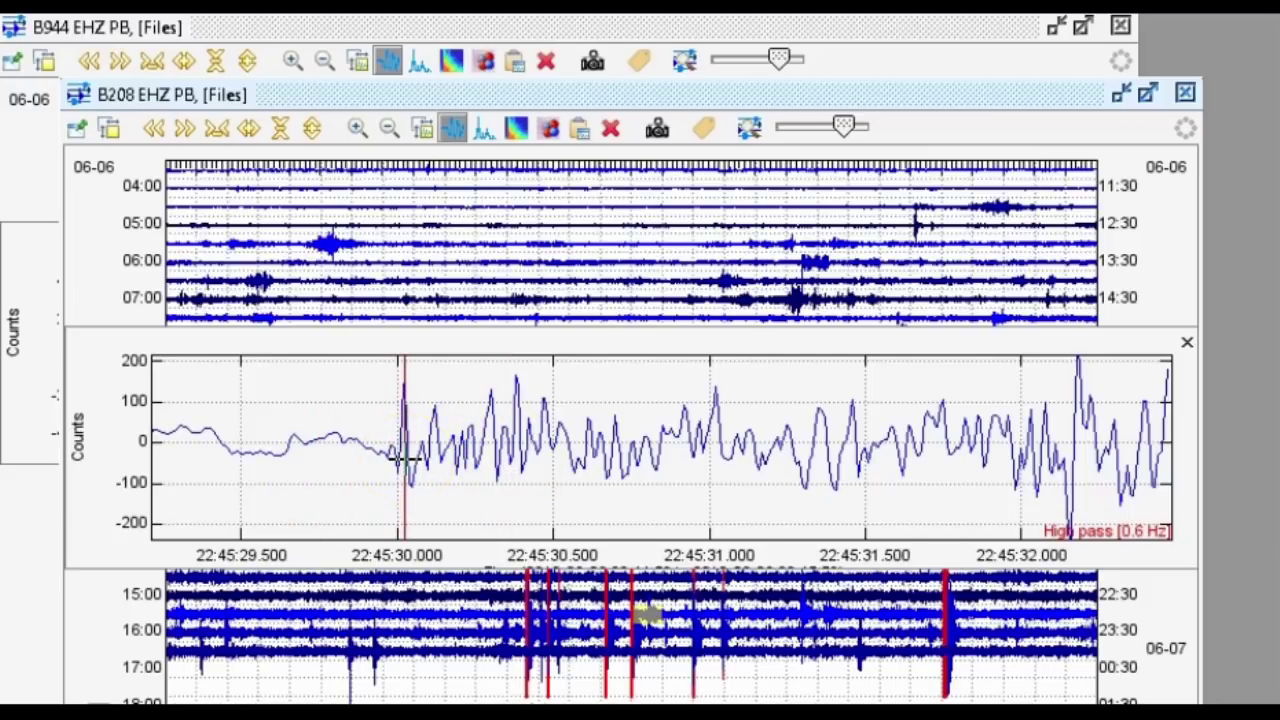
Step: Review the full, unzoomed B208 22:45 event again and close its wave inset
{"action": "left_click", "coordinate": [1187, 343]}
{"action": "left_click", "coordinate": [648, 607]}
{"action": "left_click_drag", "start_coordinate": [858, 493], "coordinate": [883, 505]}
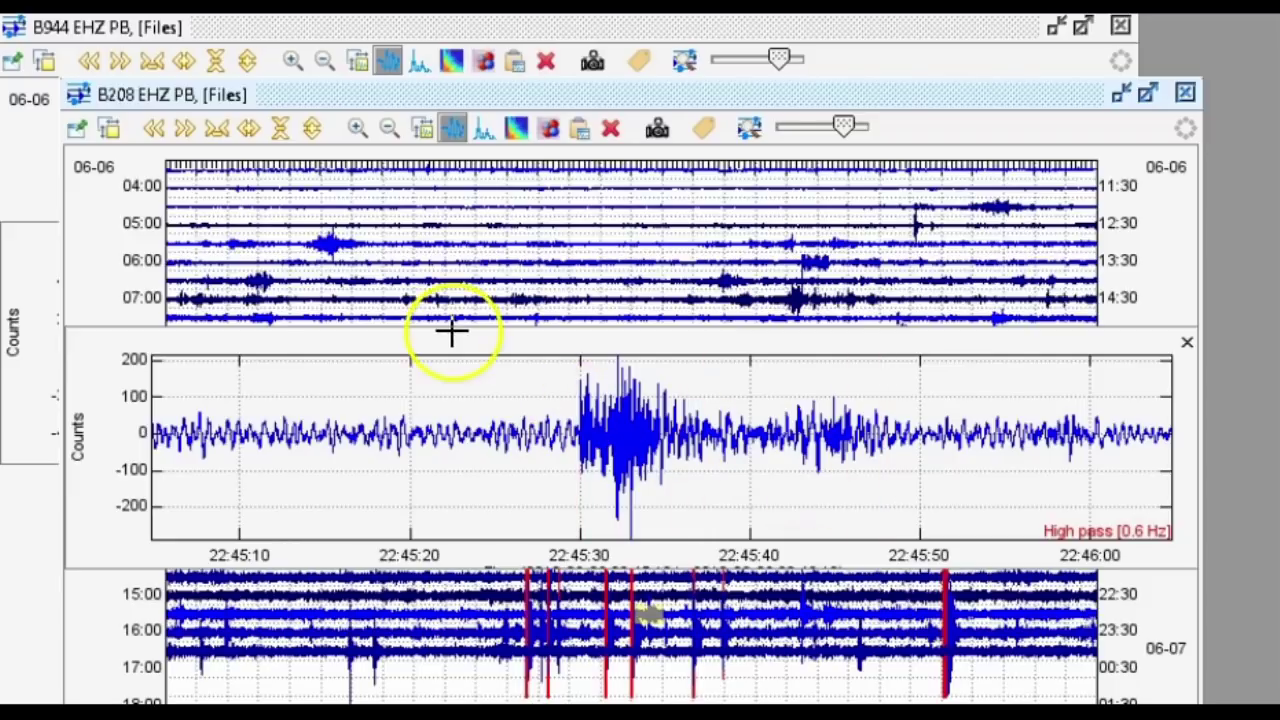
{"action": "left_click", "coordinate": [1182, 346]}
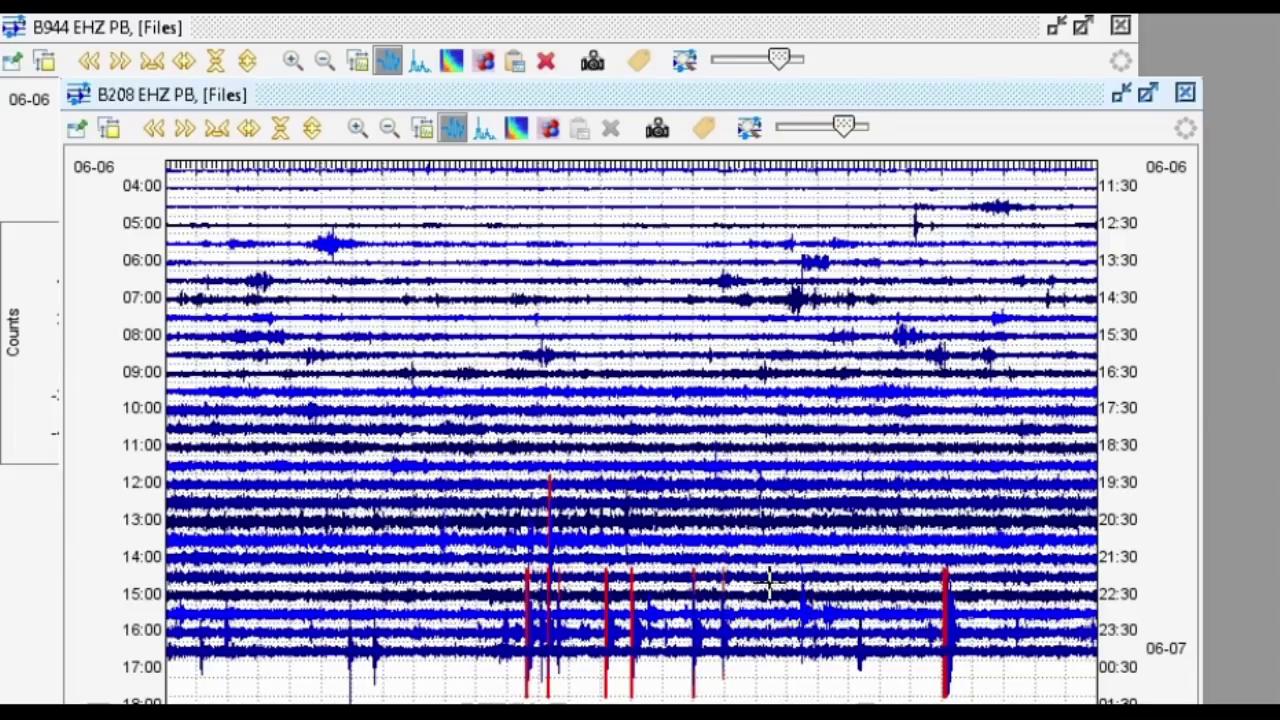
Step: Reopen the B208 22:45 event and zoom in around 22:45:27 to 22:45:39 to examine the arrivals
{"action": "left_click", "coordinate": [651, 600]}
{"action": "left_click", "coordinate": [630, 440]}
{"action": "left_click_drag", "start_coordinate": [628, 440], "coordinate": [831, 436]}
{"action": "left_click", "coordinate": [375, 440]}
{"action": "left_click", "coordinate": [888, 422]}
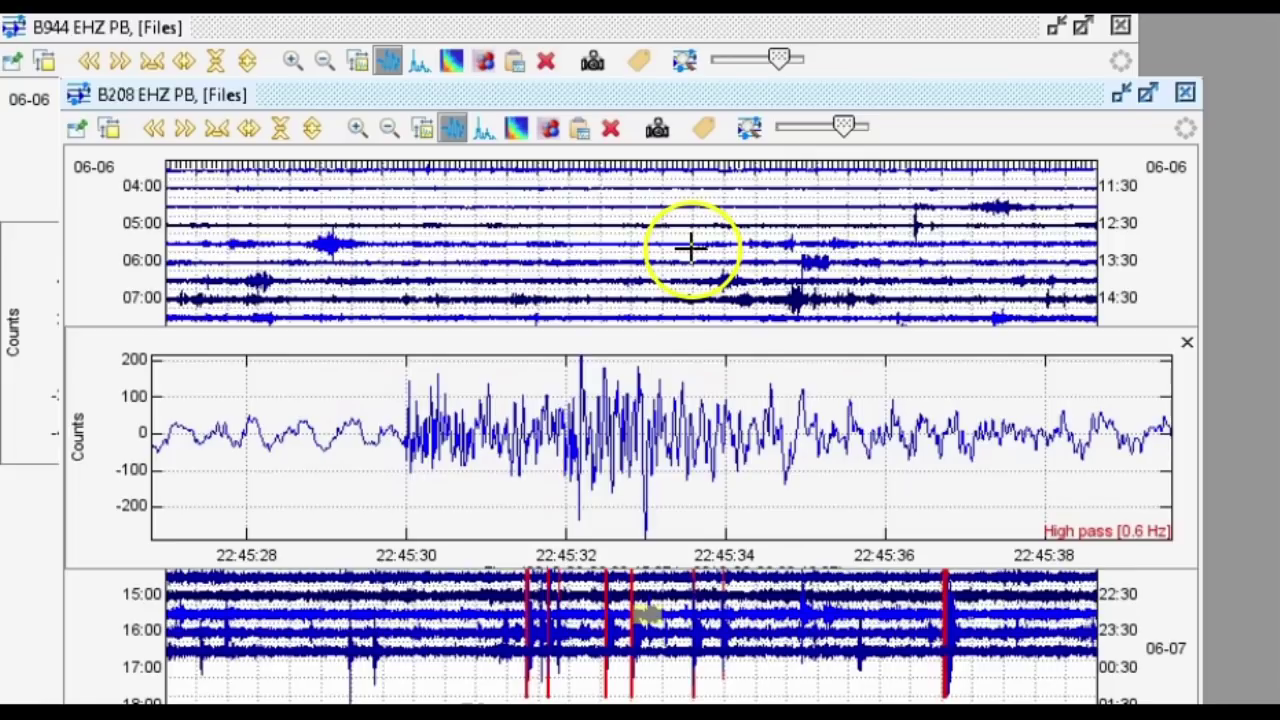
Step: Restore the full view of the B208 22:45 event and examine its strongest peak
{"action": "left_click", "coordinate": [650, 614]}
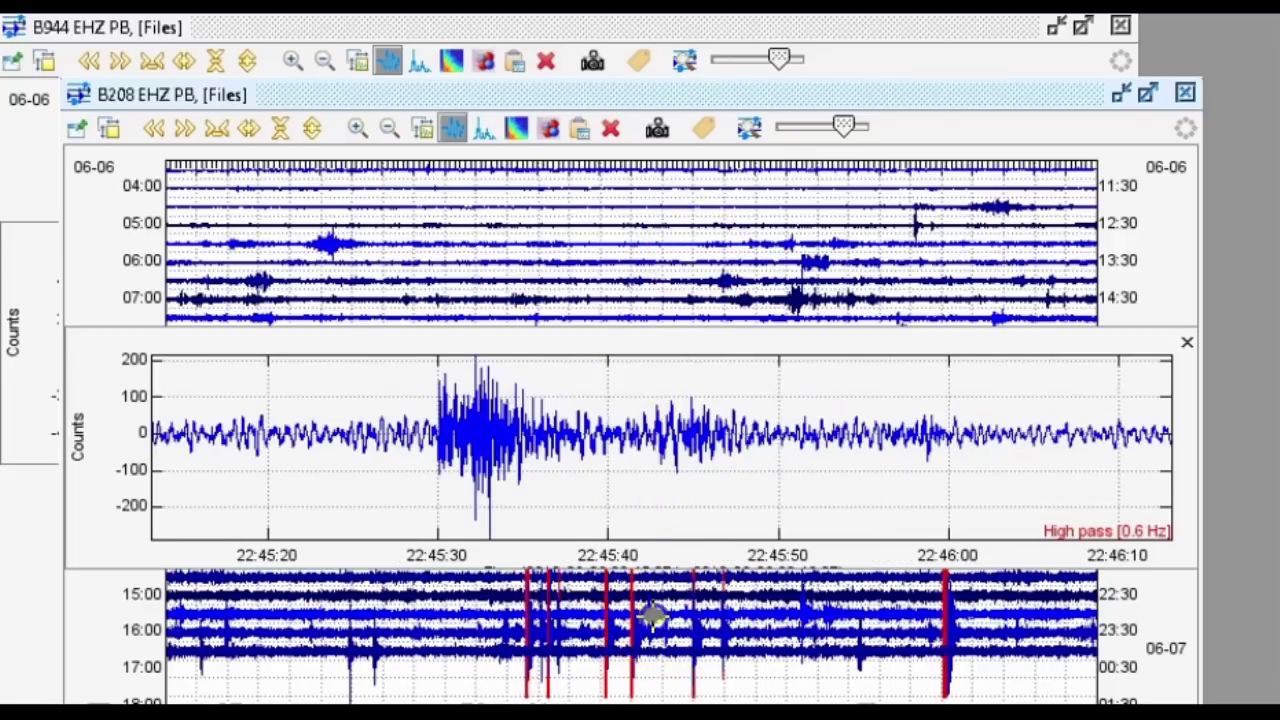
{"action": "left_click", "coordinate": [491, 358]}
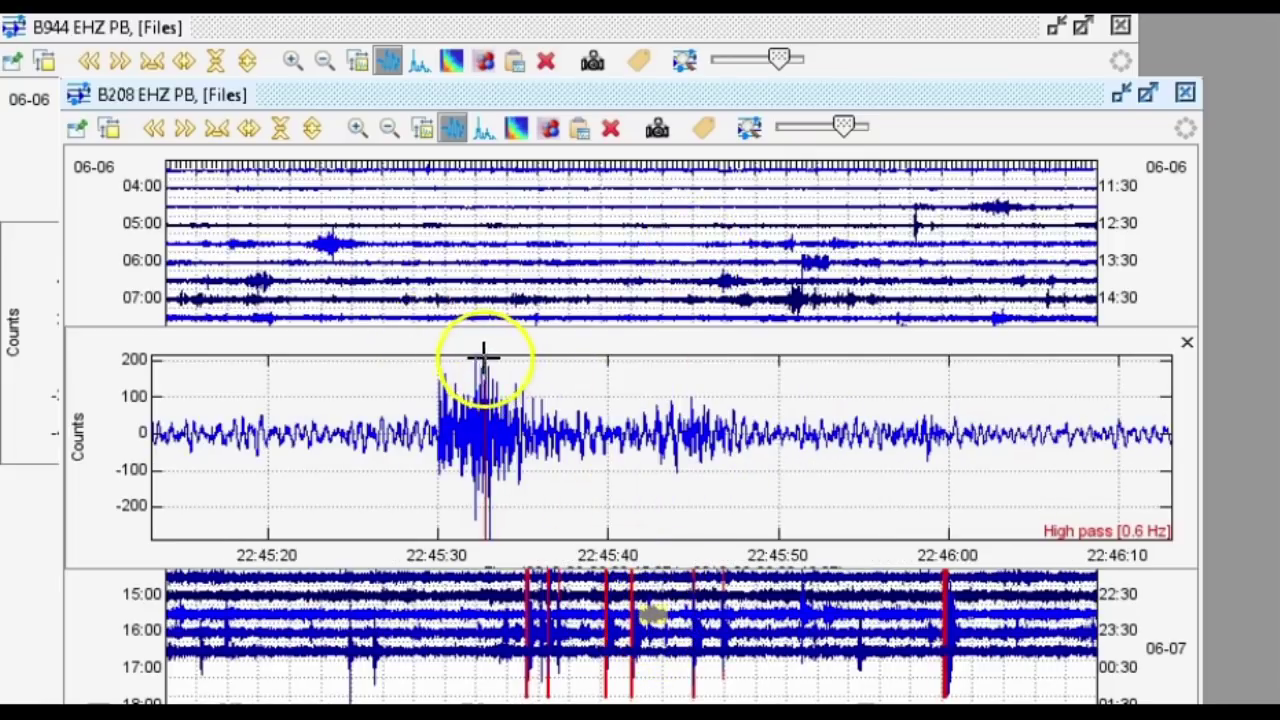
{"action": "left_click", "coordinate": [720, 194]}
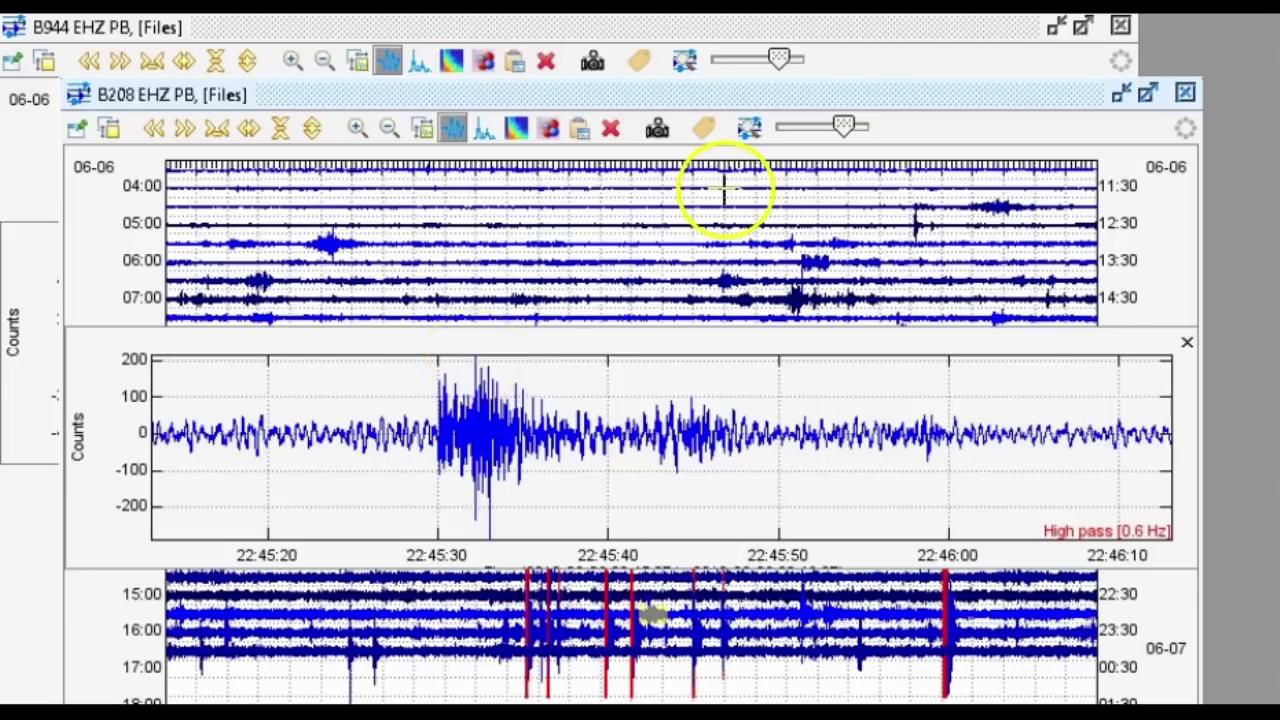
Step: Bring the B944 helicorder forward and examine its 22:45 event for comparison with B208
{"action": "left_click", "coordinate": [700, 34]}
{"action": "left_click", "coordinate": [608, 334]}
{"action": "left_click", "coordinate": [284, 364]}
{"action": "left_click", "coordinate": [520, 280]}
{"action": "left_click", "coordinate": [575, 515]}
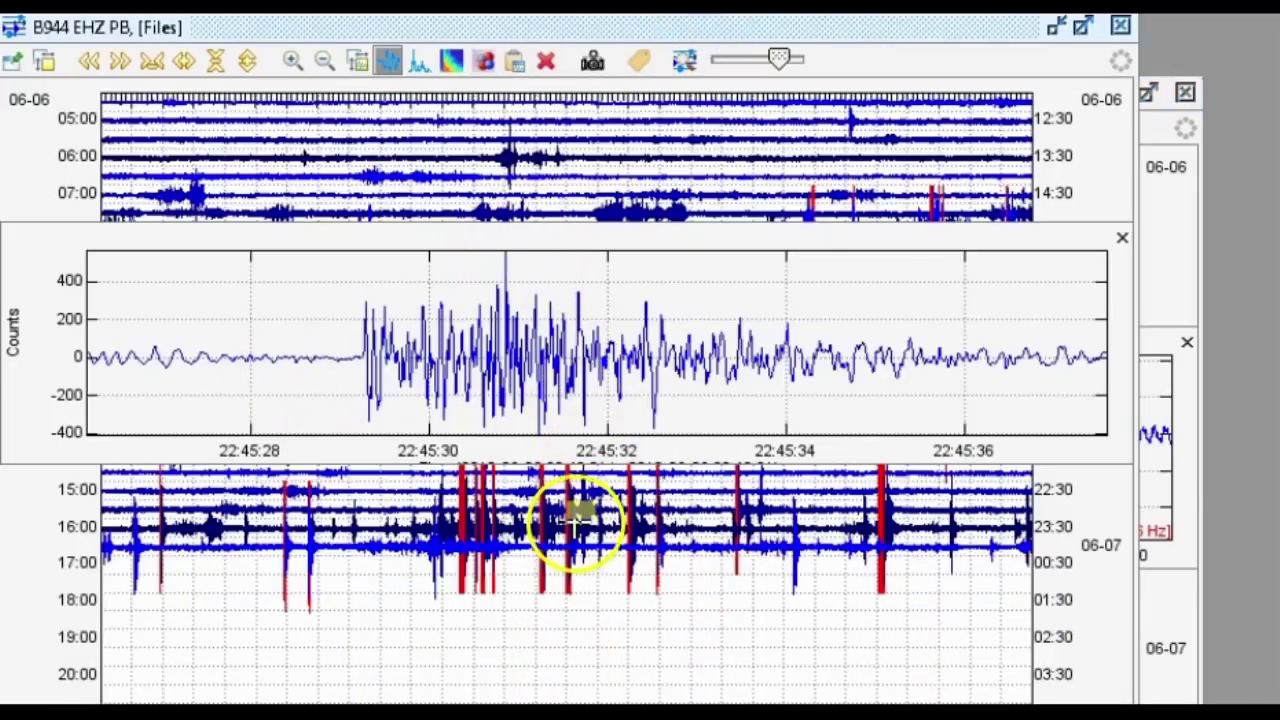
{"action": "left_click_drag", "start_coordinate": [471, 366], "coordinate": [688, 372]}
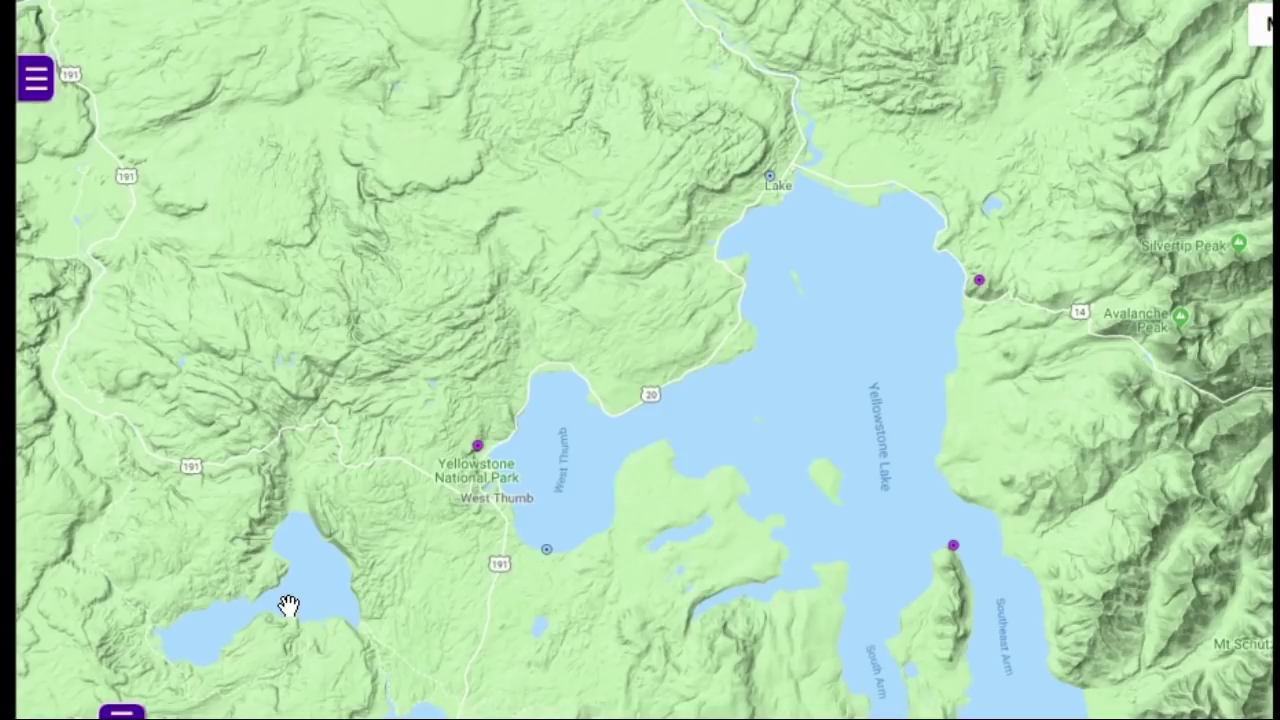
Step: Switch to the Yellowstone Lake station map and show the details of the station beside West Thumb
{"action": "left_click", "coordinate": [477, 446]}
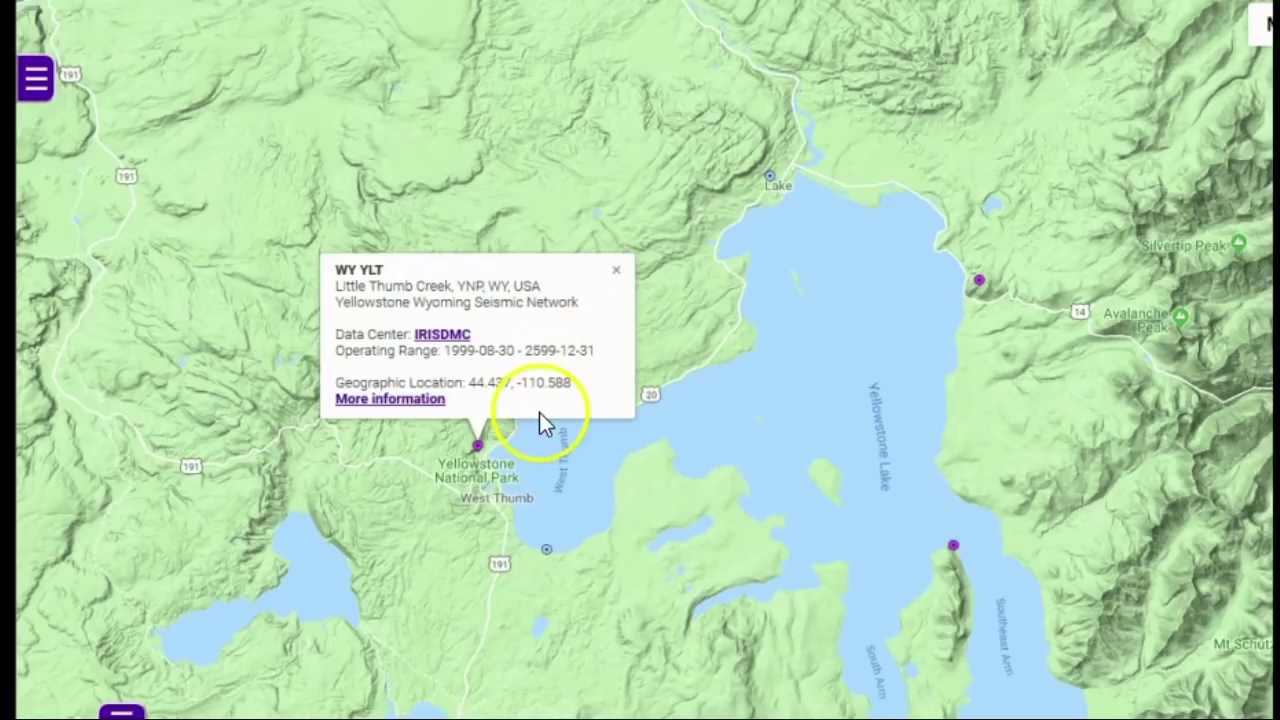
Step: Show the details of stations B944, B208 and YLA, and of the station beside the Southeast Arm of Yellowstone Lake
{"action": "left_click", "coordinate": [616, 270]}
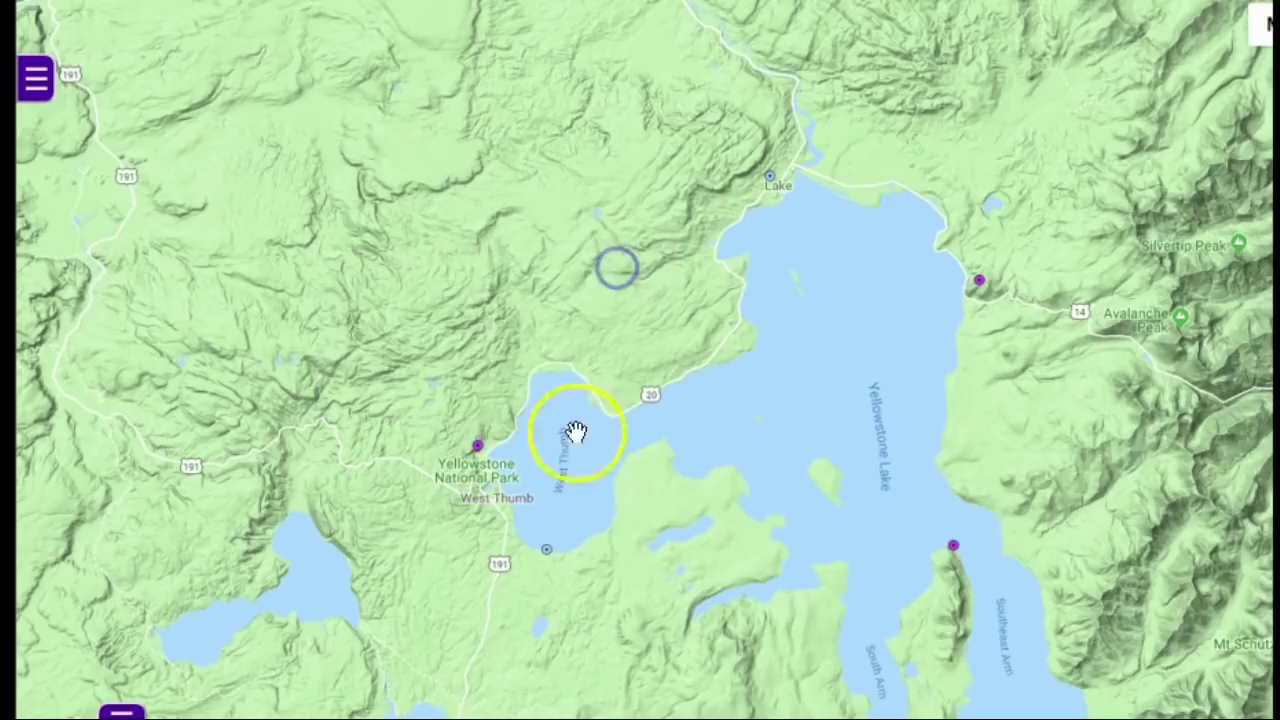
{"action": "left_click", "coordinate": [546, 549]}
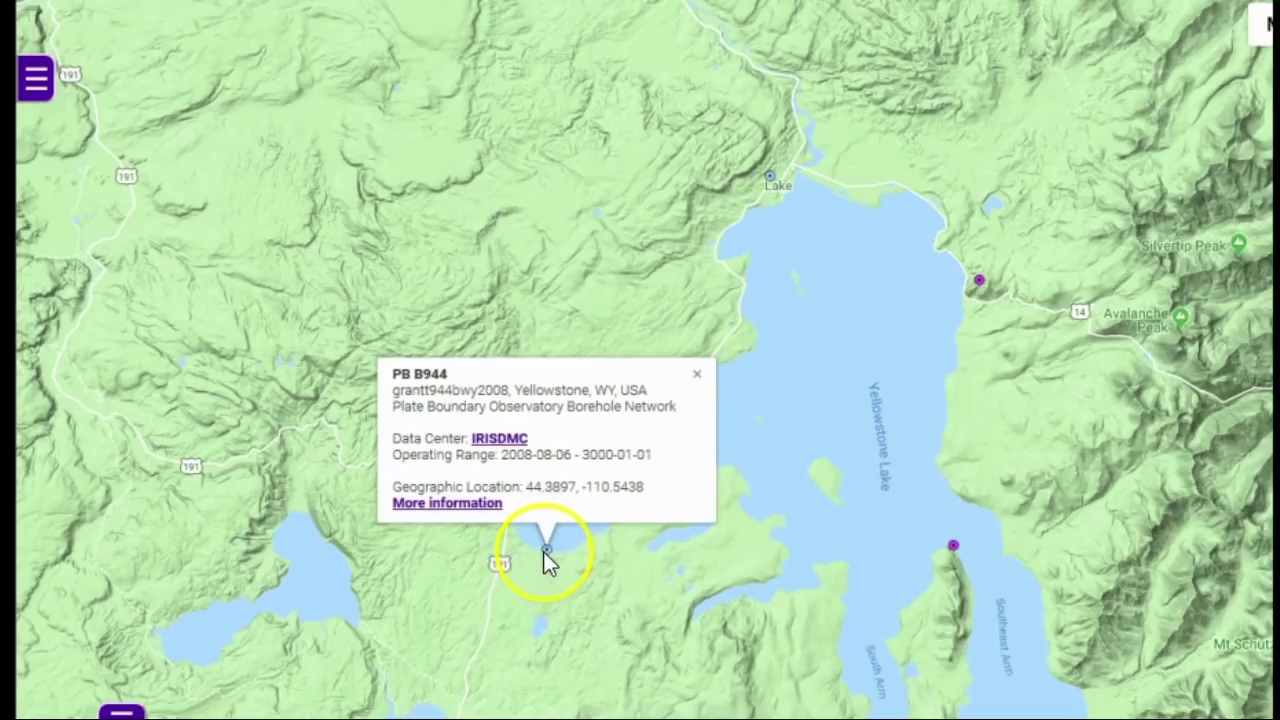
{"action": "left_click", "coordinate": [769, 177]}
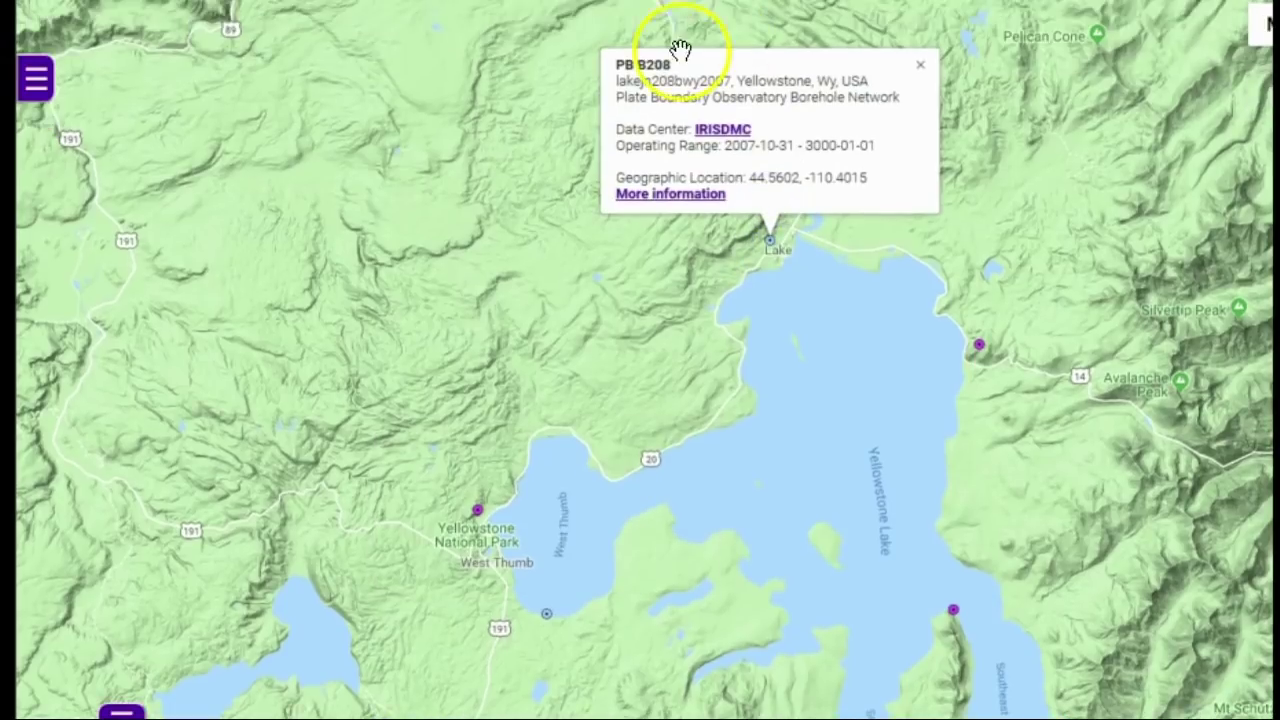
{"action": "left_click_drag", "start_coordinate": [877, 423], "coordinate": [780, 347]}
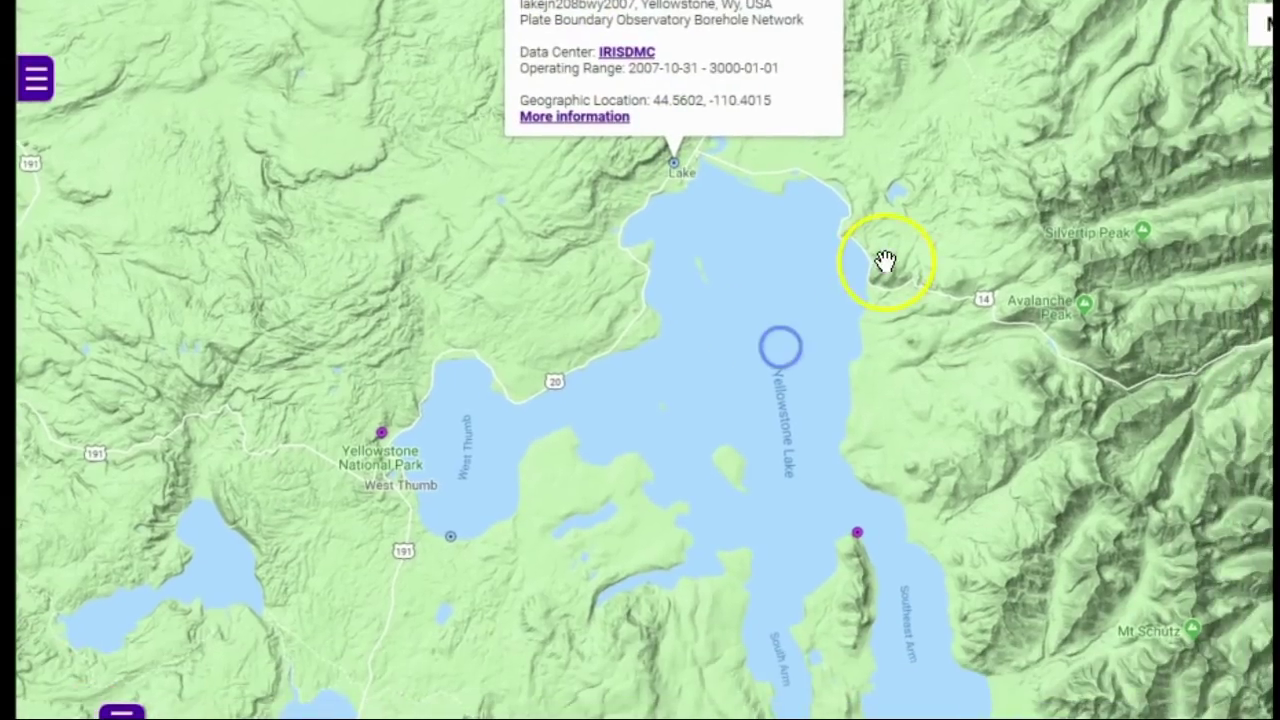
{"action": "left_click", "coordinate": [884, 268]}
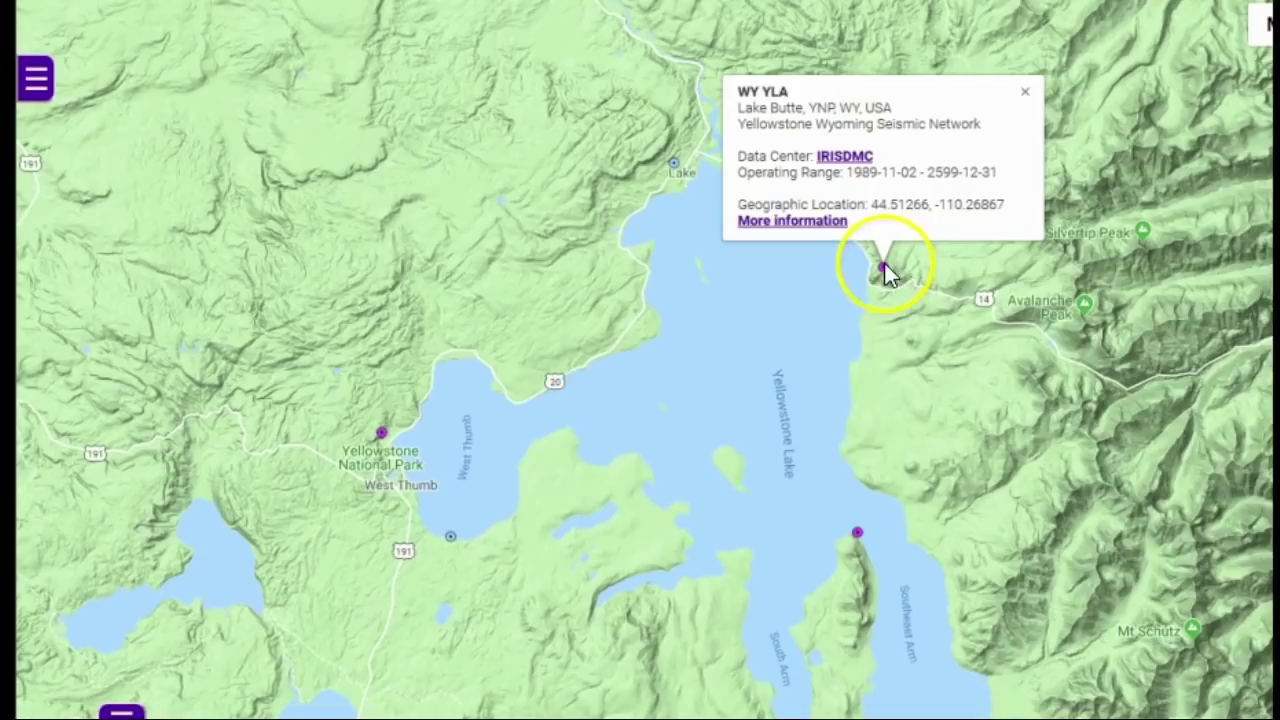
{"action": "left_click", "coordinate": [857, 534]}
{"action": "left_click", "coordinate": [998, 358]}
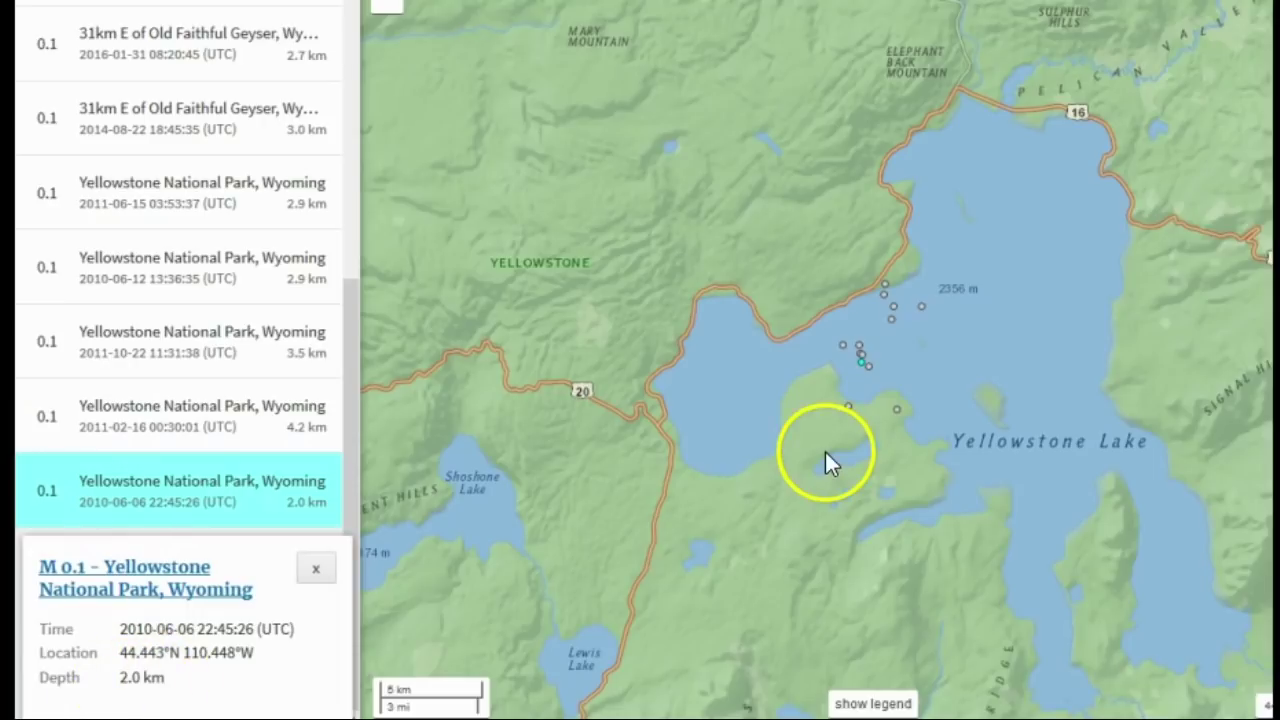
{"action": "left_click", "coordinate": [860, 367]}
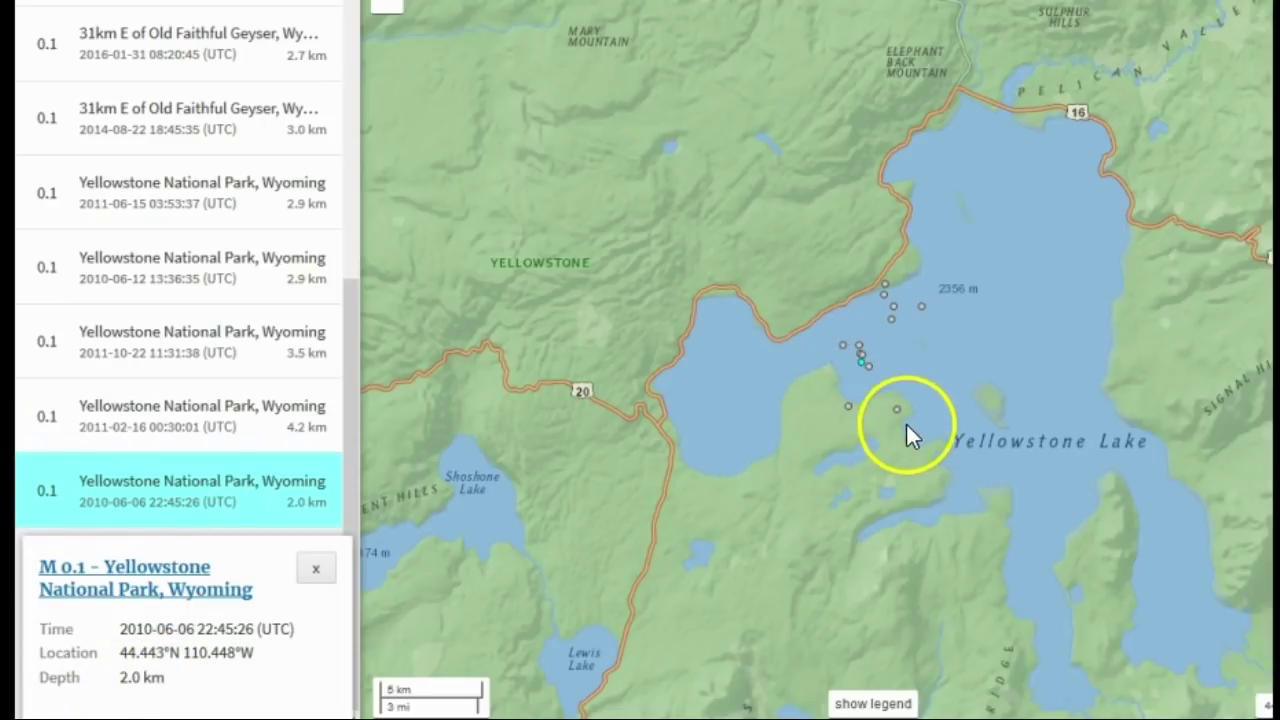
{"action": "left_click", "coordinate": [273, 434]}
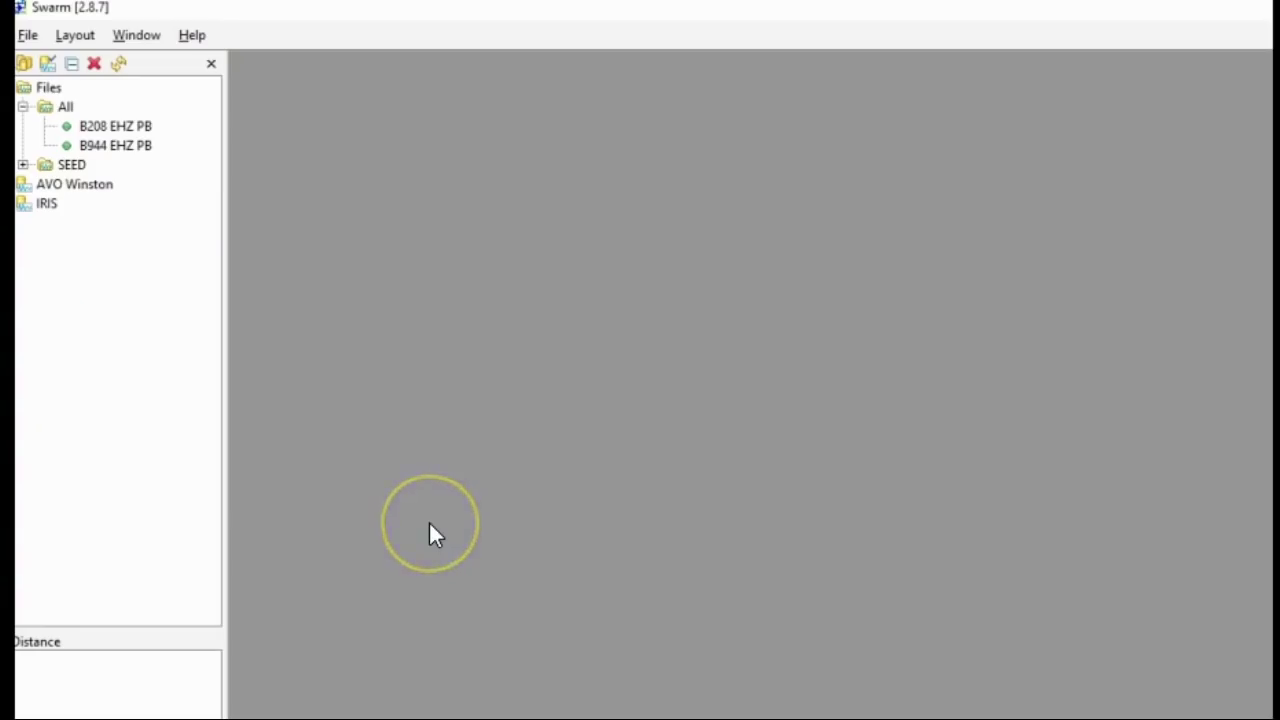
Step: Switch to Swarm, open the B208 and B944 EHZ helicorders, and check the helicorder view settings of each
{"action": "double_click", "coordinate": [97, 127]}
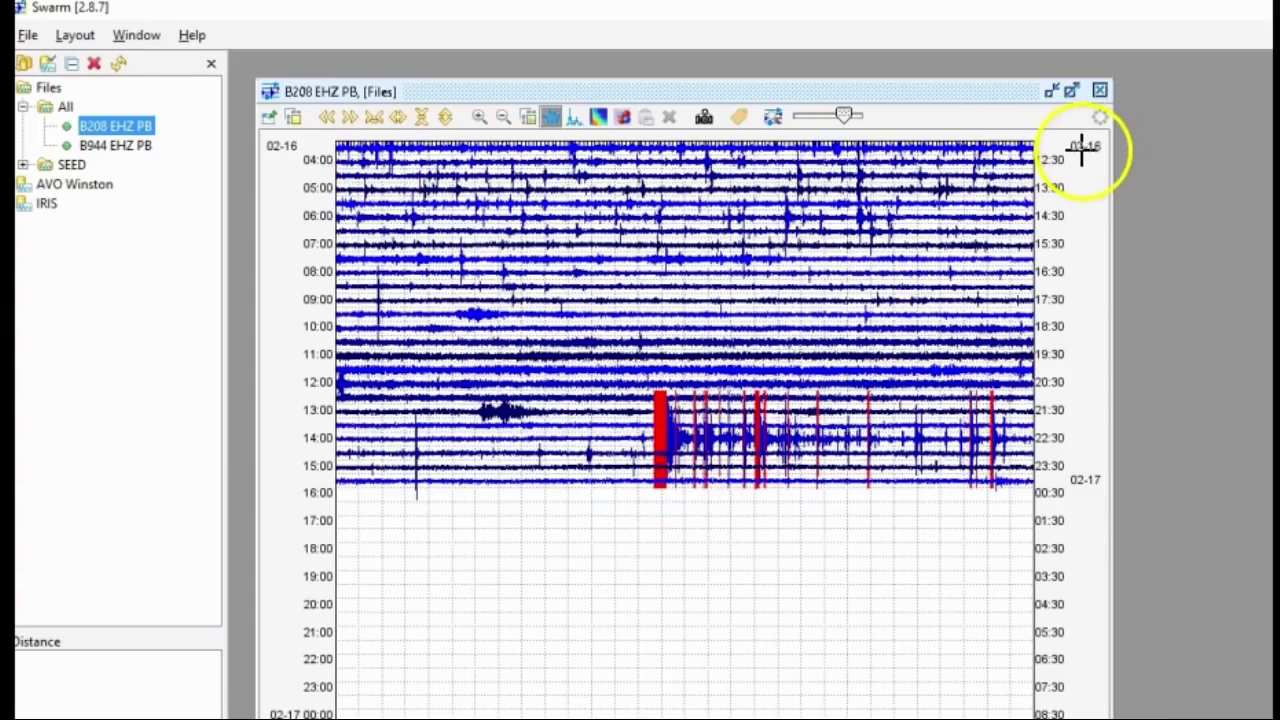
{"action": "left_click", "coordinate": [292, 117]}
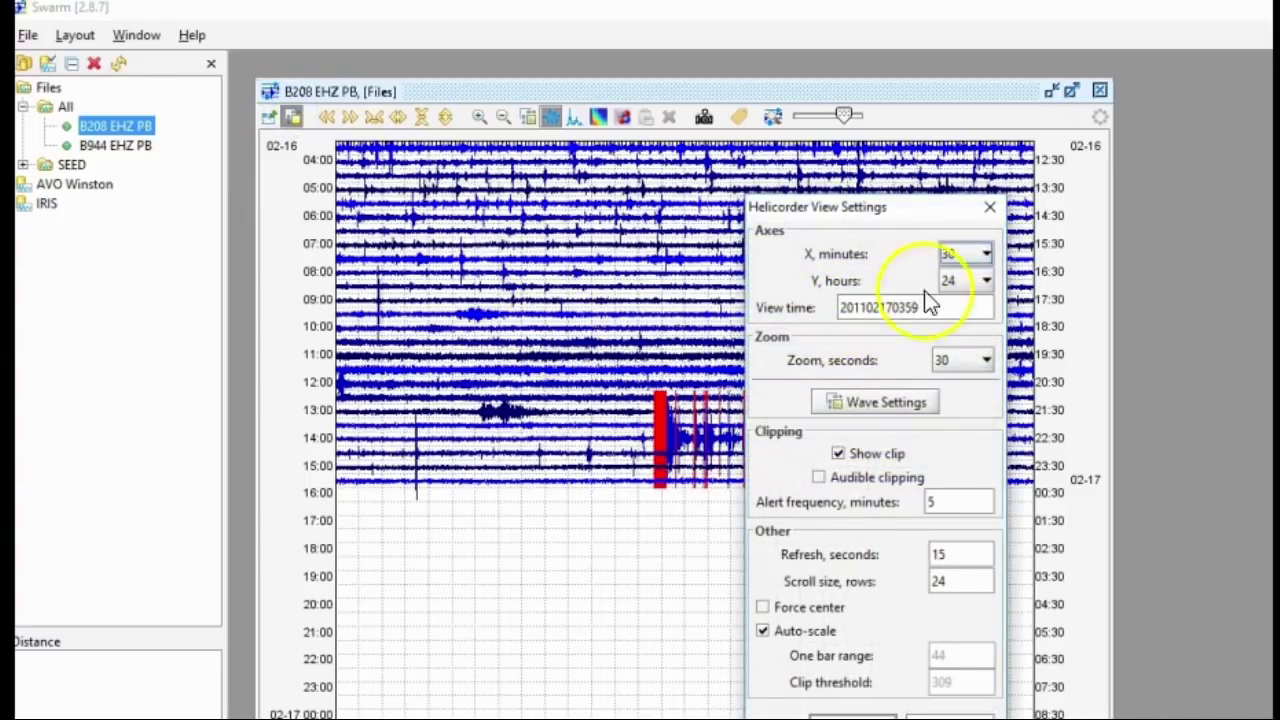
{"action": "left_click", "coordinate": [990, 207]}
{"action": "double_click", "coordinate": [115, 145]}
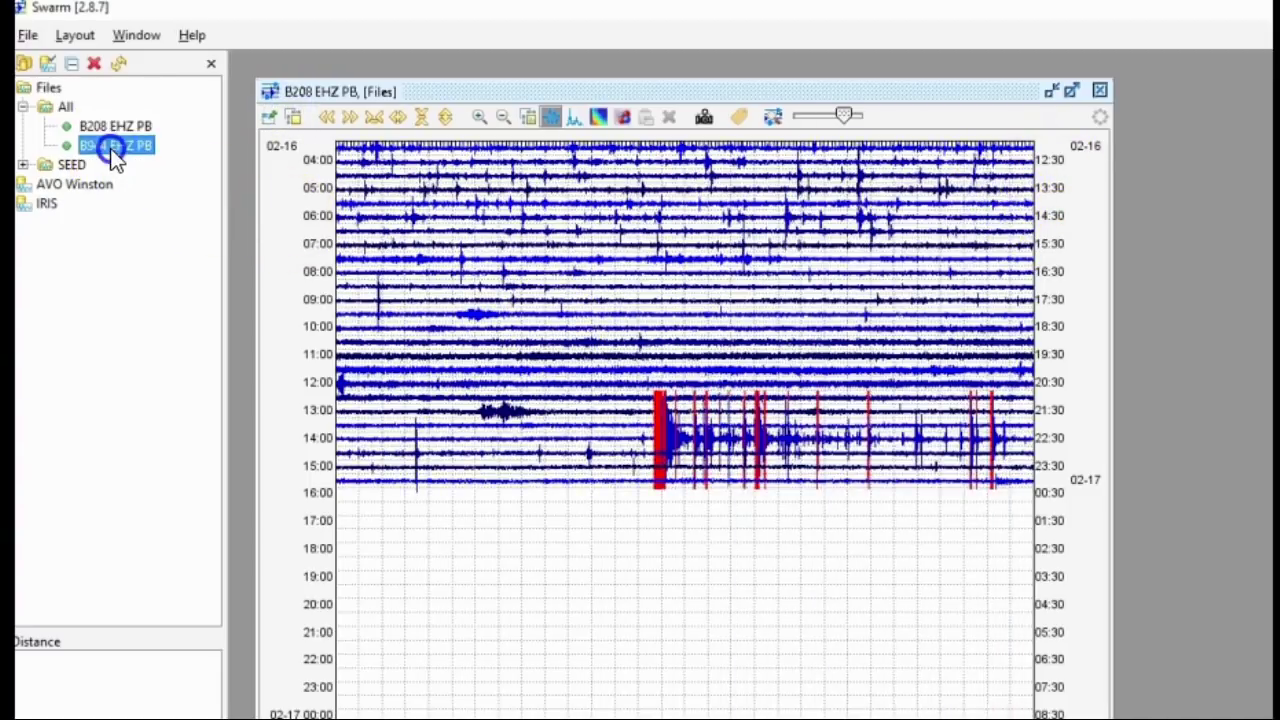
{"action": "left_click", "coordinate": [318, 142]}
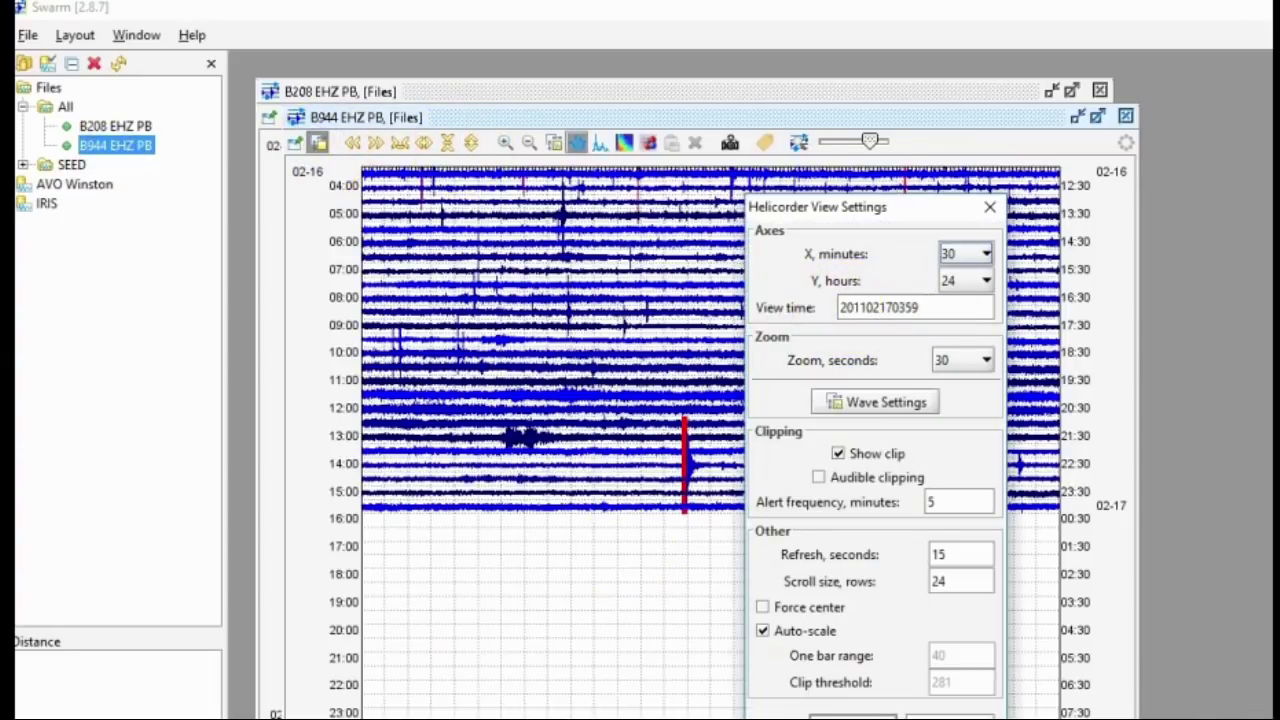
{"action": "left_click", "coordinate": [990, 207]}
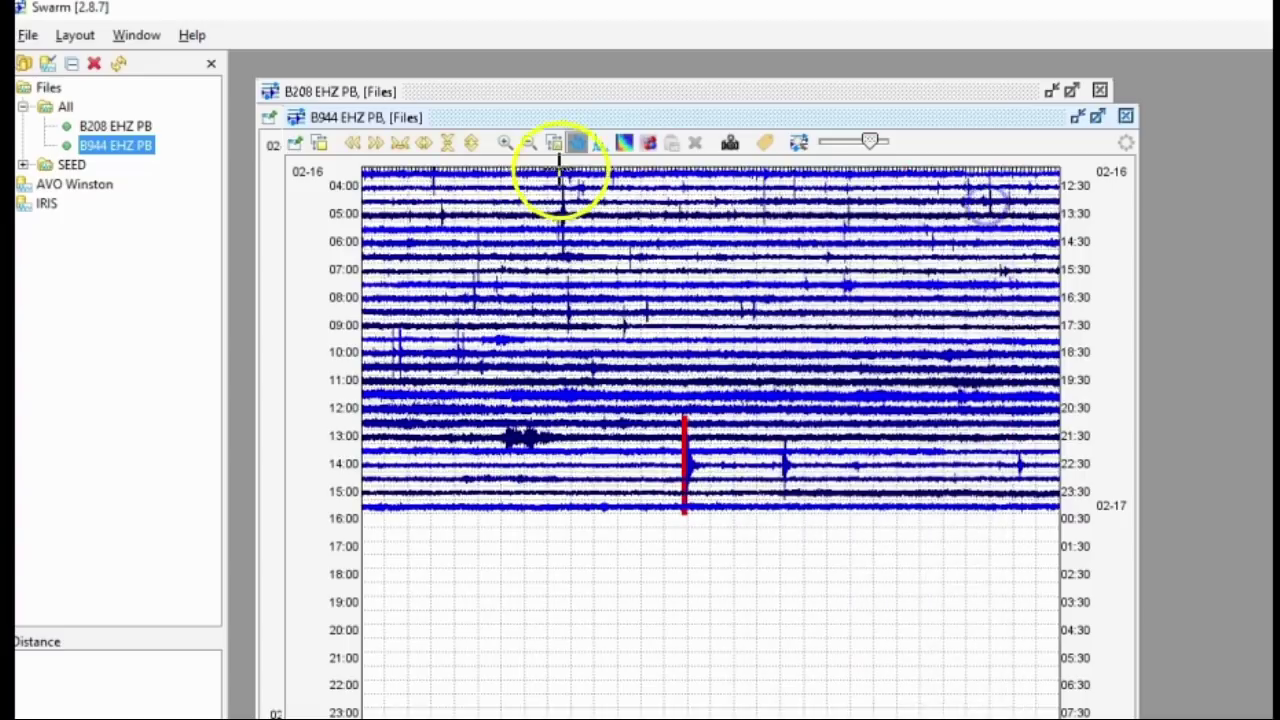
Step: Turn off persistent rescale and set the spectrogram overlap to 95% in the B944 wave settings
{"action": "left_click", "coordinate": [553, 141]}
{"action": "left_click", "coordinate": [1036, 293]}
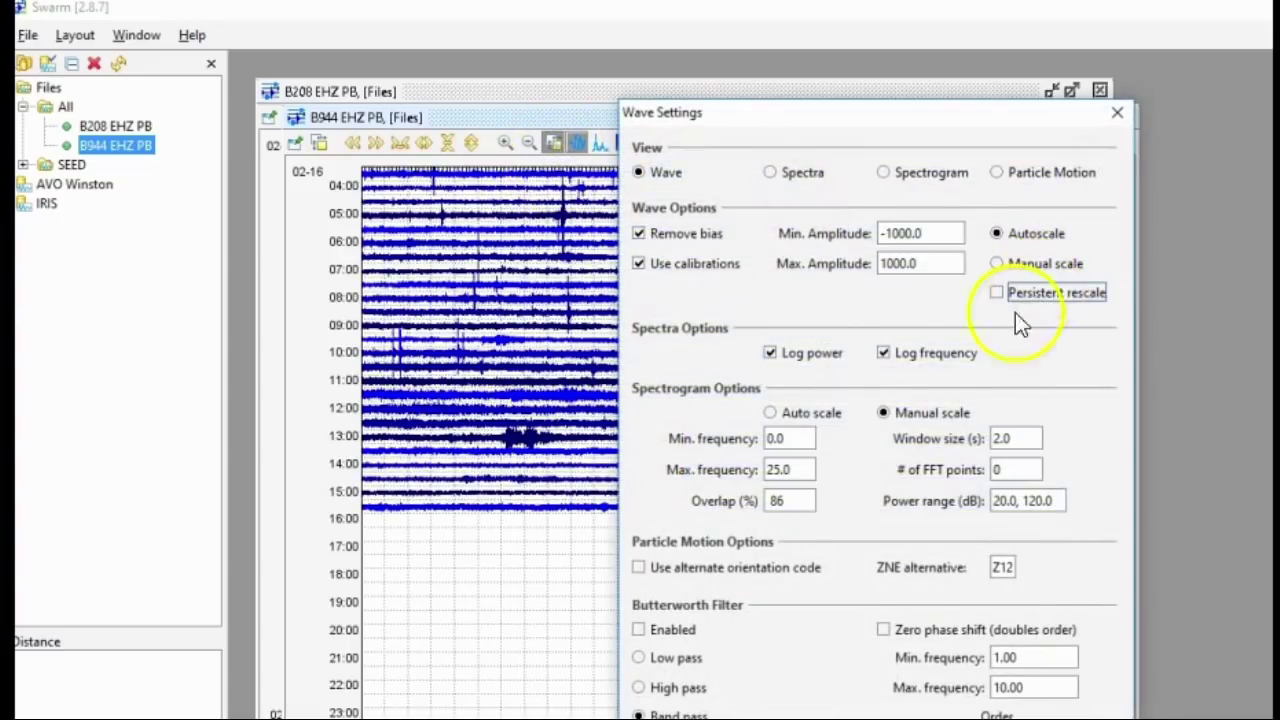
{"action": "left_click_drag", "start_coordinate": [790, 501], "coordinate": [740, 501]}
{"action": "type", "text": "95"}
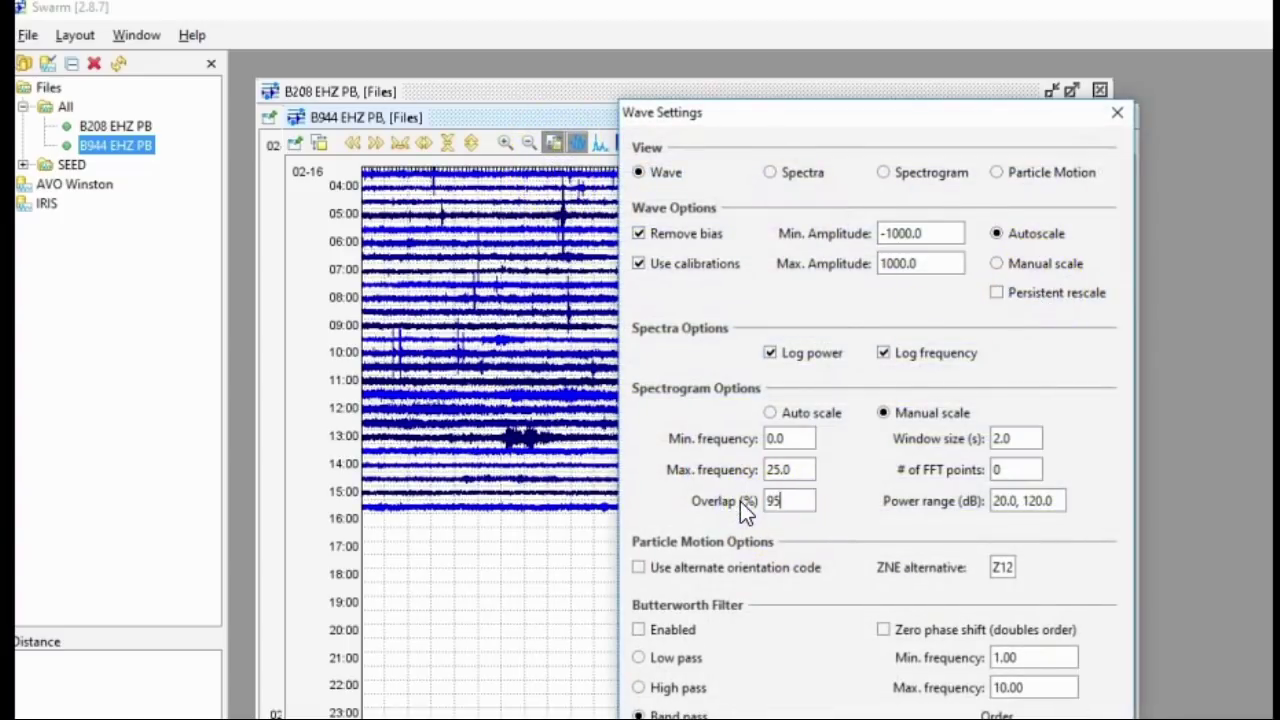
{"action": "key", "text": "Return"}
Step: Bring the B208 helicorder forward, turn off its persistent rescale and set its spectrogram overlap to 95%
{"action": "left_click", "coordinate": [551, 106]}
{"action": "left_click", "coordinate": [527, 116]}
{"action": "left_click", "coordinate": [1030, 293]}
{"action": "left_click_drag", "start_coordinate": [805, 501], "coordinate": [755, 501]}
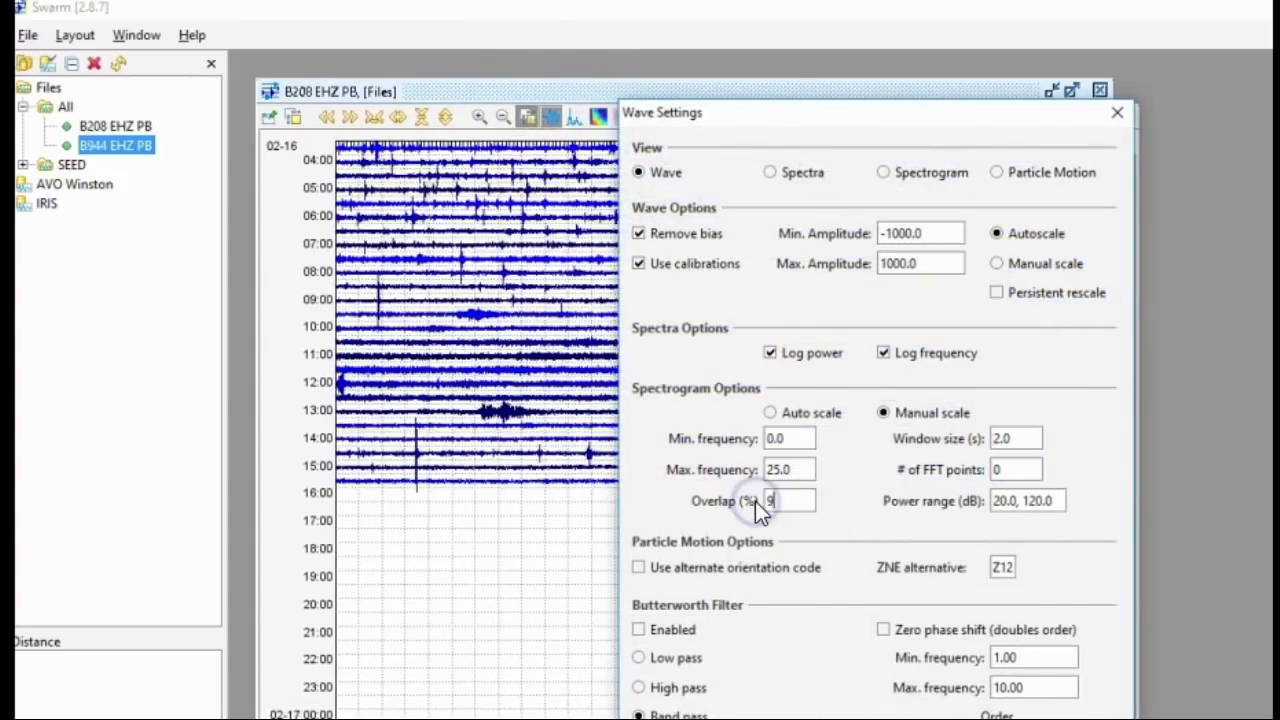
{"action": "type", "text": "95"}
{"action": "key", "text": "Return"}
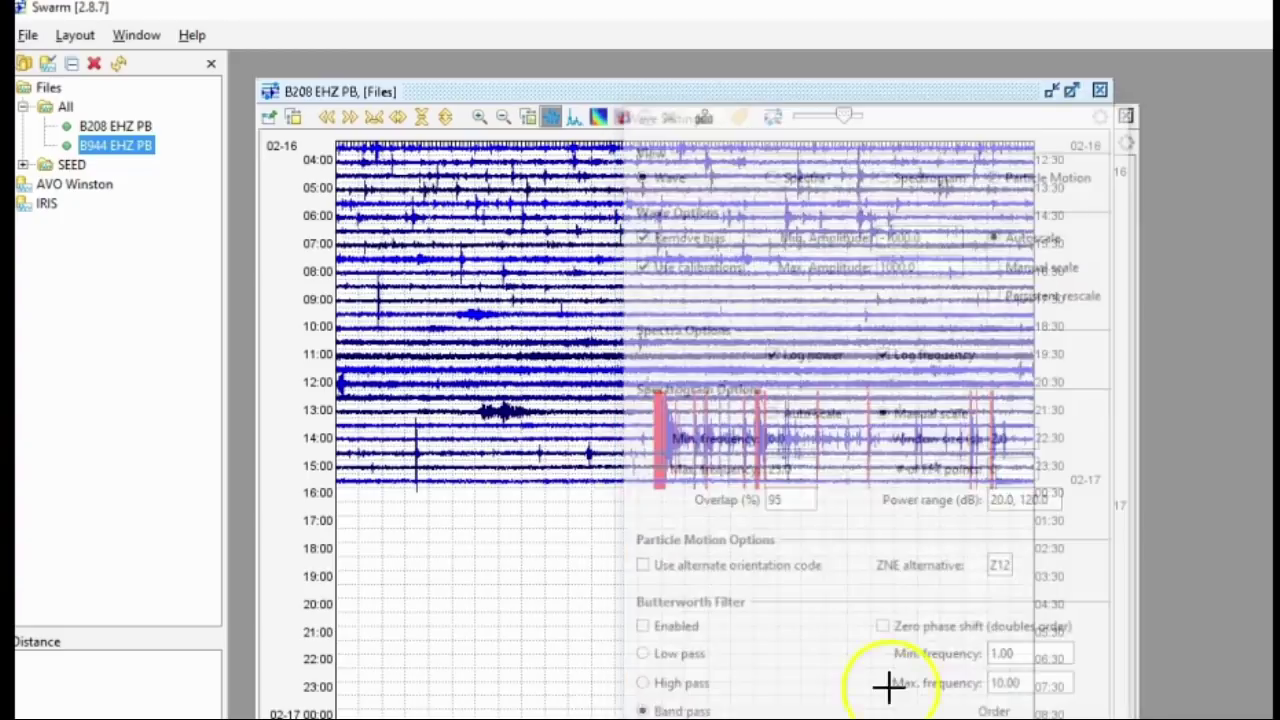
Step: Move the B208 helicorder back to the start of the 02-16 UTC data and show the waveform of its 00:30 event
{"action": "left_click_drag", "start_coordinate": [566, 89], "coordinate": [543, 69]}
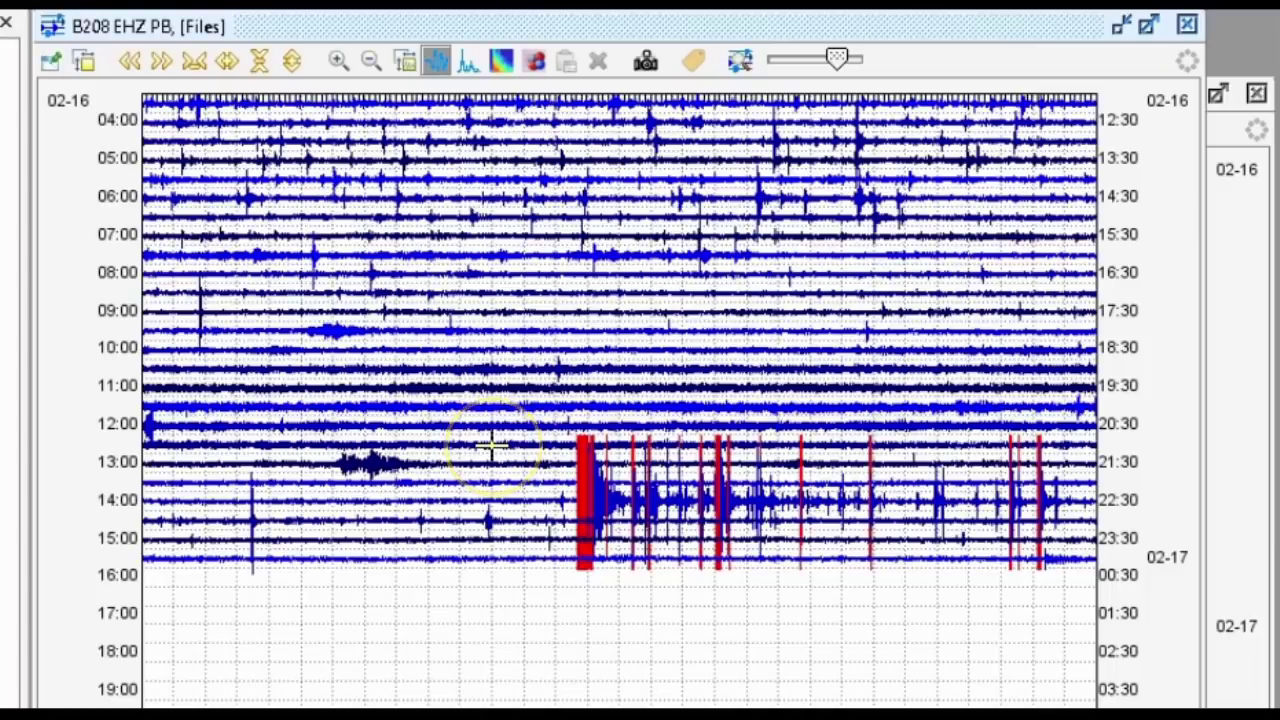
{"action": "left_click", "coordinate": [128, 63]}
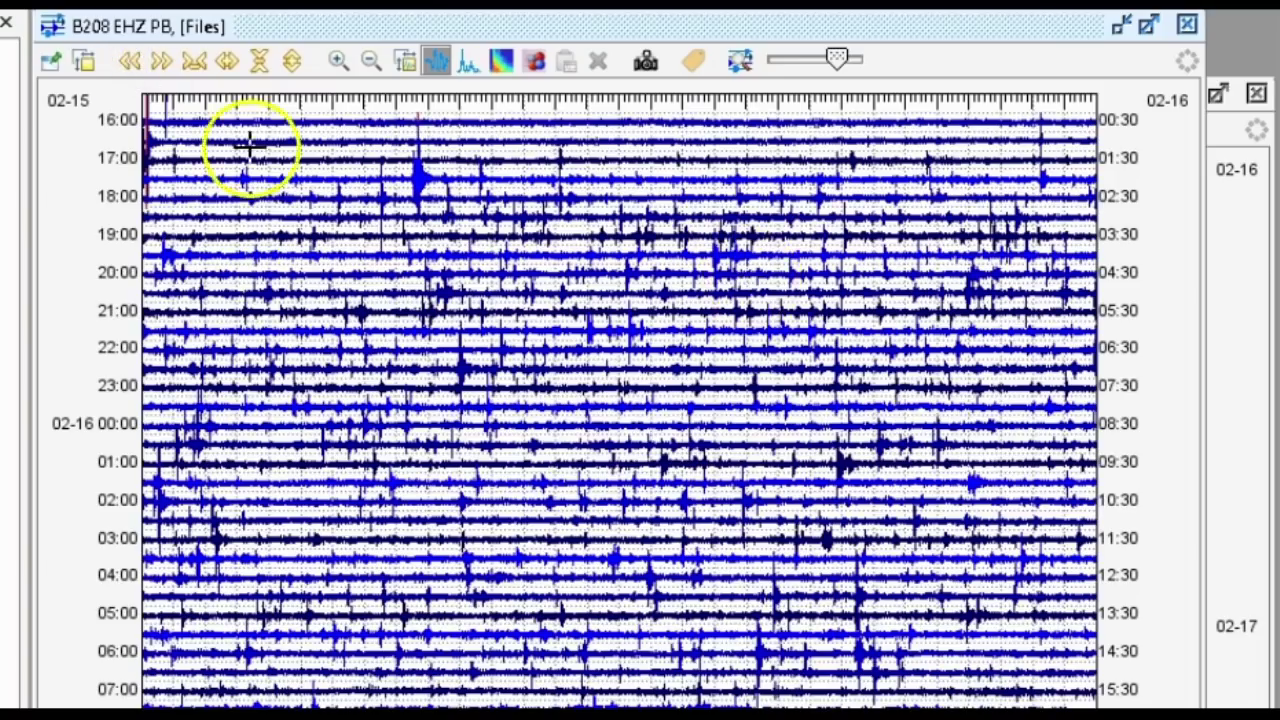
{"action": "left_click", "coordinate": [150, 142]}
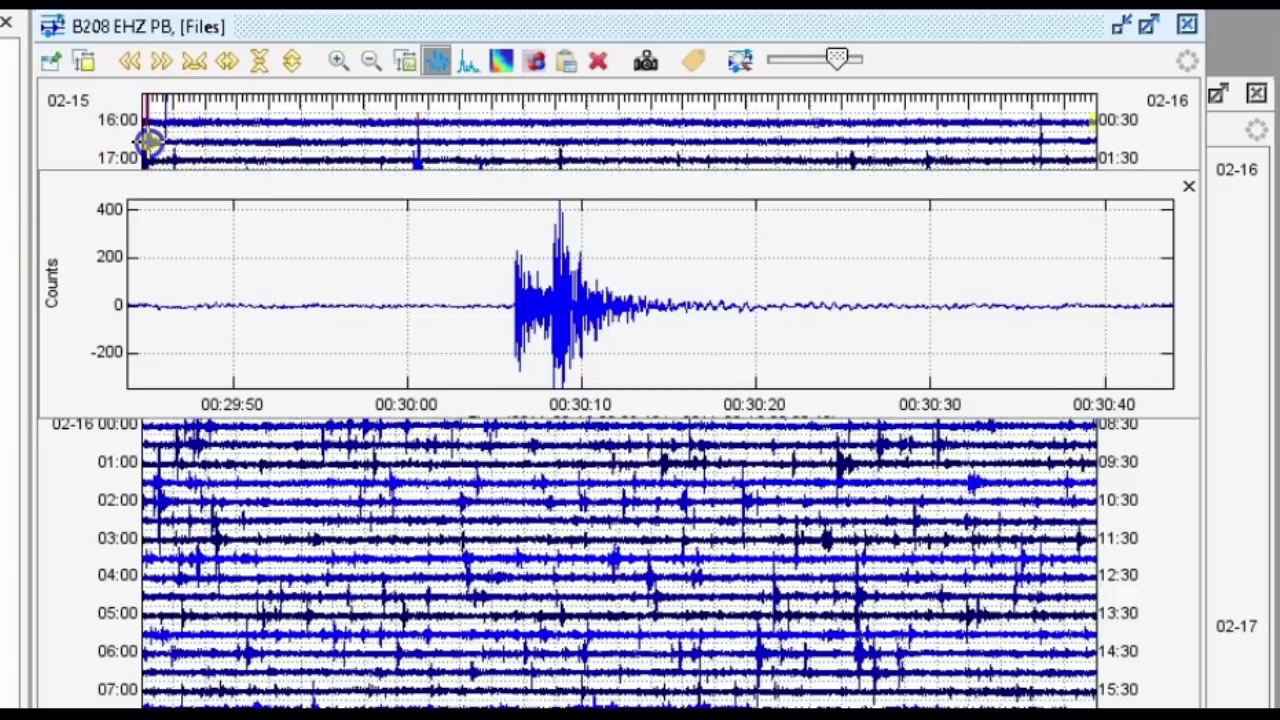
{"action": "left_click", "coordinate": [571, 337]}
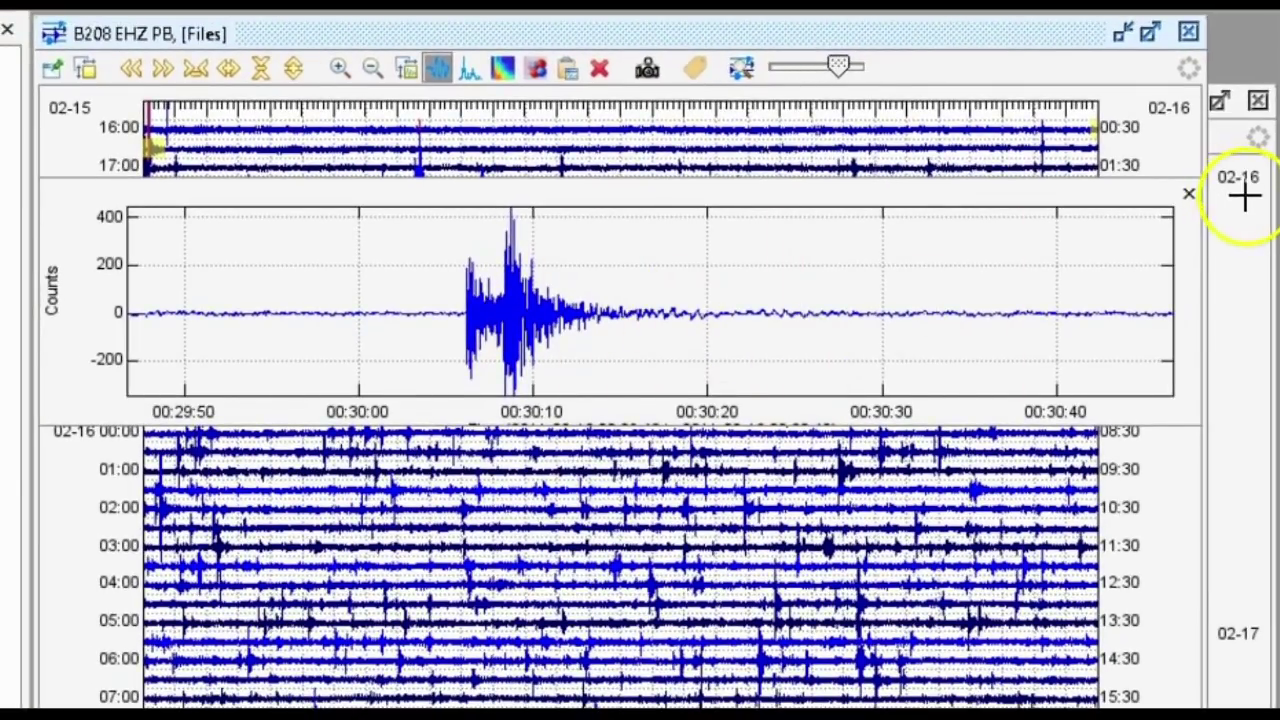
Step: Bring B944 forward, move its helicorder back to the start of the 02-16 UTC data, and show its 00:30 event waveform
{"action": "left_click", "coordinate": [1245, 197]}
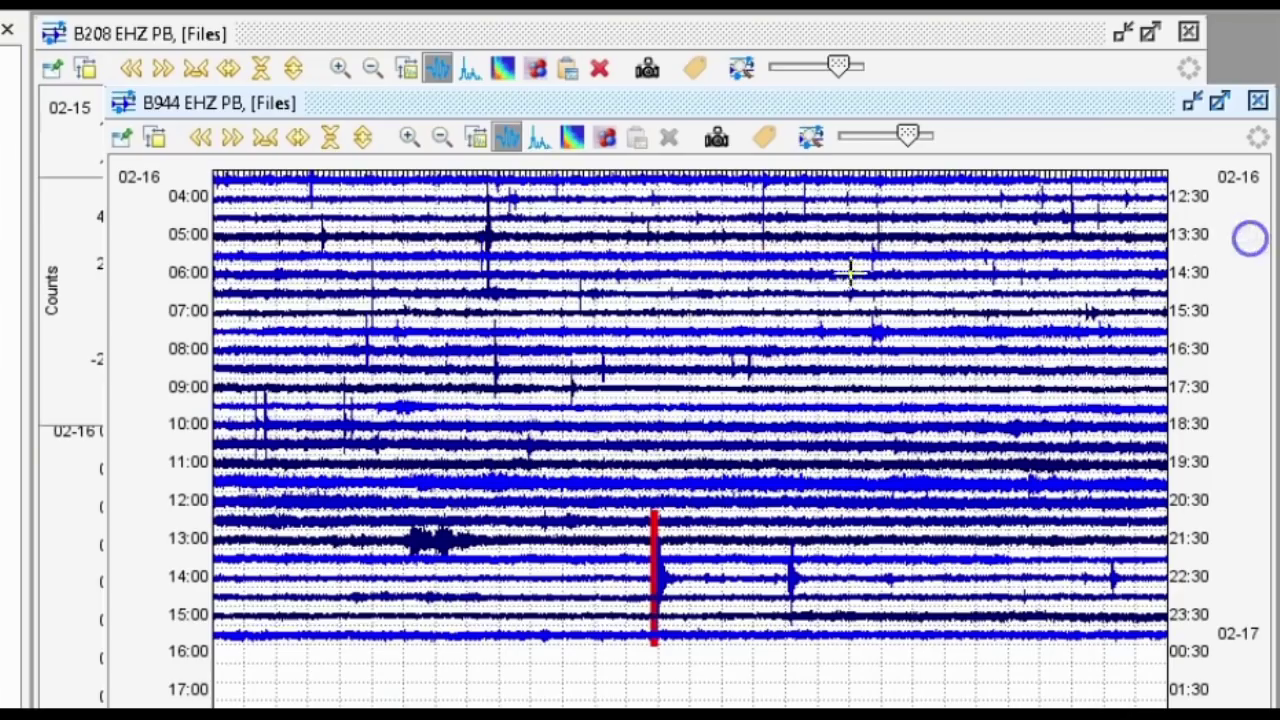
{"action": "left_click", "coordinate": [200, 137]}
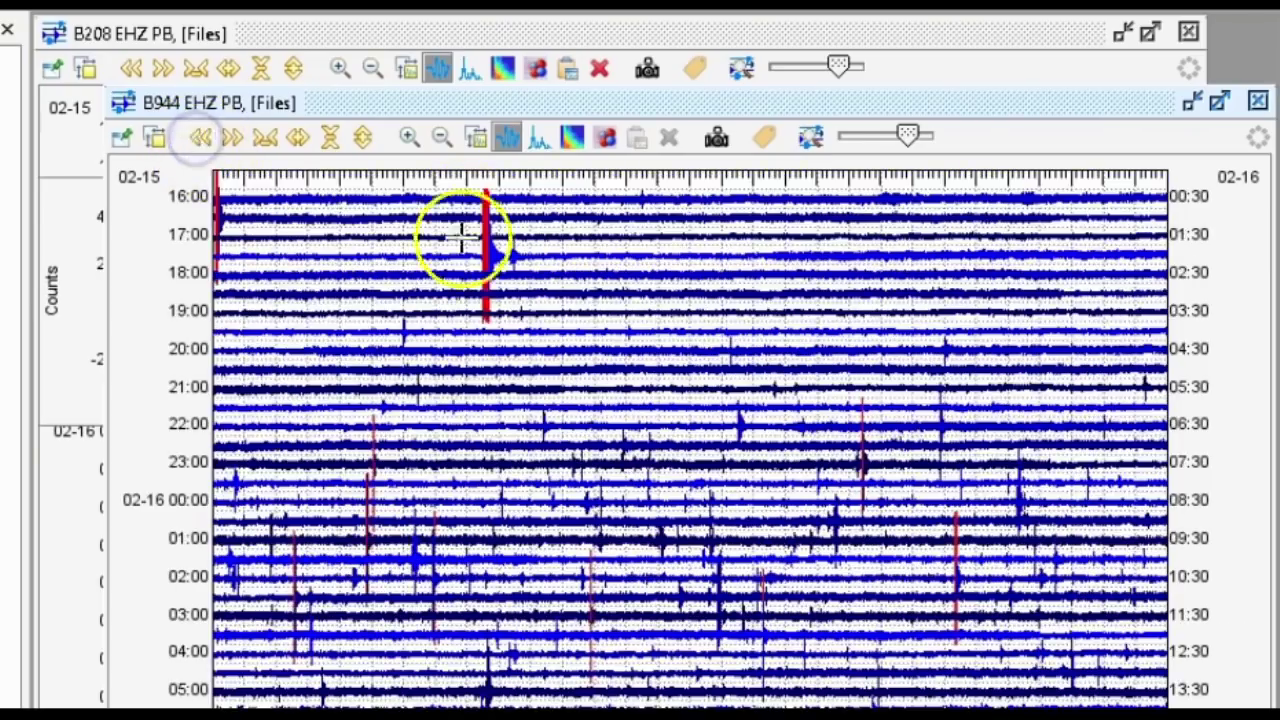
{"action": "left_click", "coordinate": [229, 214]}
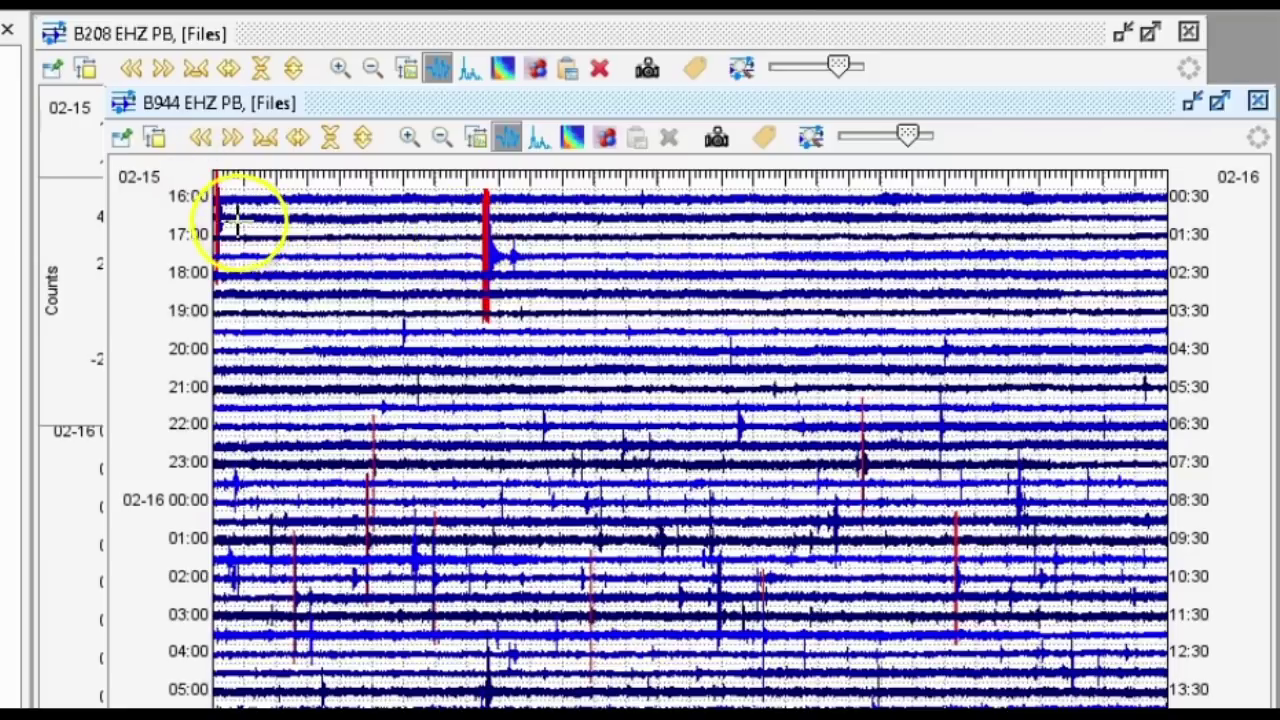
{"action": "left_click", "coordinate": [430, 355]}
{"action": "left_click", "coordinate": [480, 277]}
{"action": "left_click", "coordinate": [441, 315]}
Step: Zoom in on the B944 first arrival around 00:30:05 to 00:30:08, and reopen the event zoomed to about 00:30:02 to 00:30:24
{"action": "mouse_move", "coordinate": [444, 316]}
{"action": "left_mouse_down"}
{"action": "mouse_move", "coordinate": [391, 346]}
{"action": "mouse_move", "coordinate": [417, 326]}
{"action": "mouse_move", "coordinate": [740, 351]}
{"action": "left_mouse_up"}
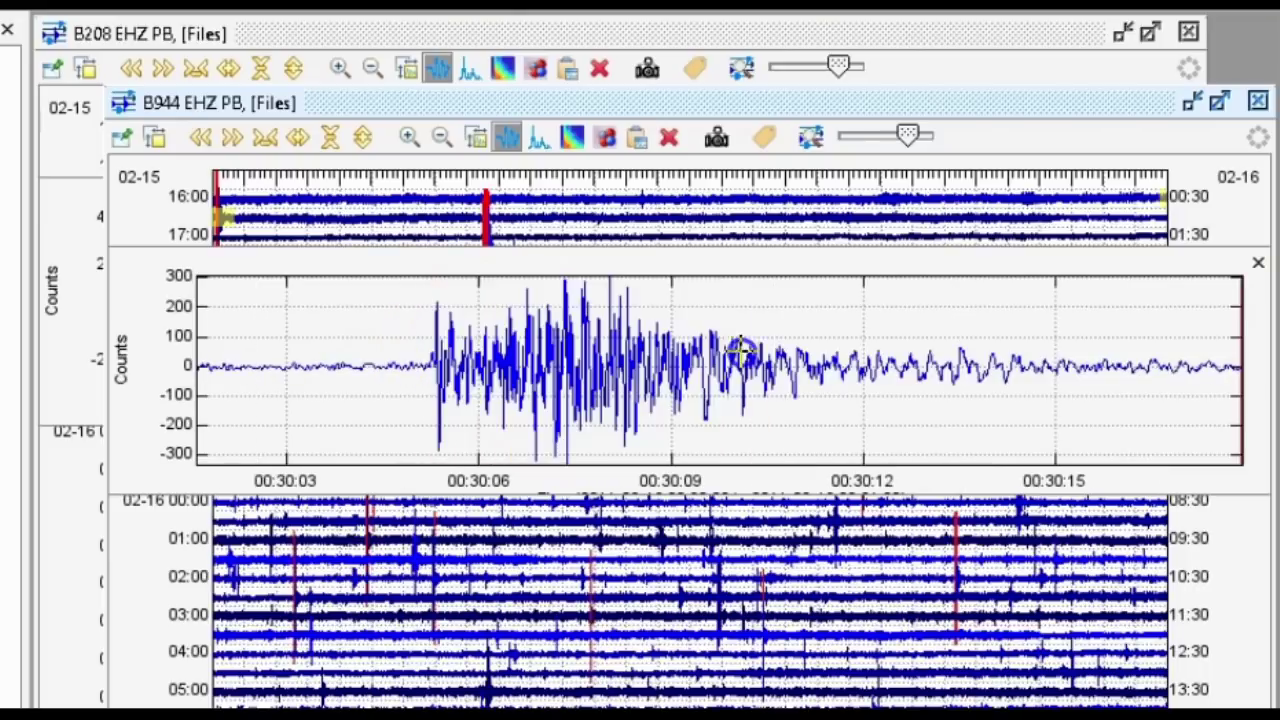
{"action": "left_click_drag", "start_coordinate": [374, 371], "coordinate": [630, 362]}
{"action": "left_click_drag", "start_coordinate": [298, 367], "coordinate": [285, 358]}
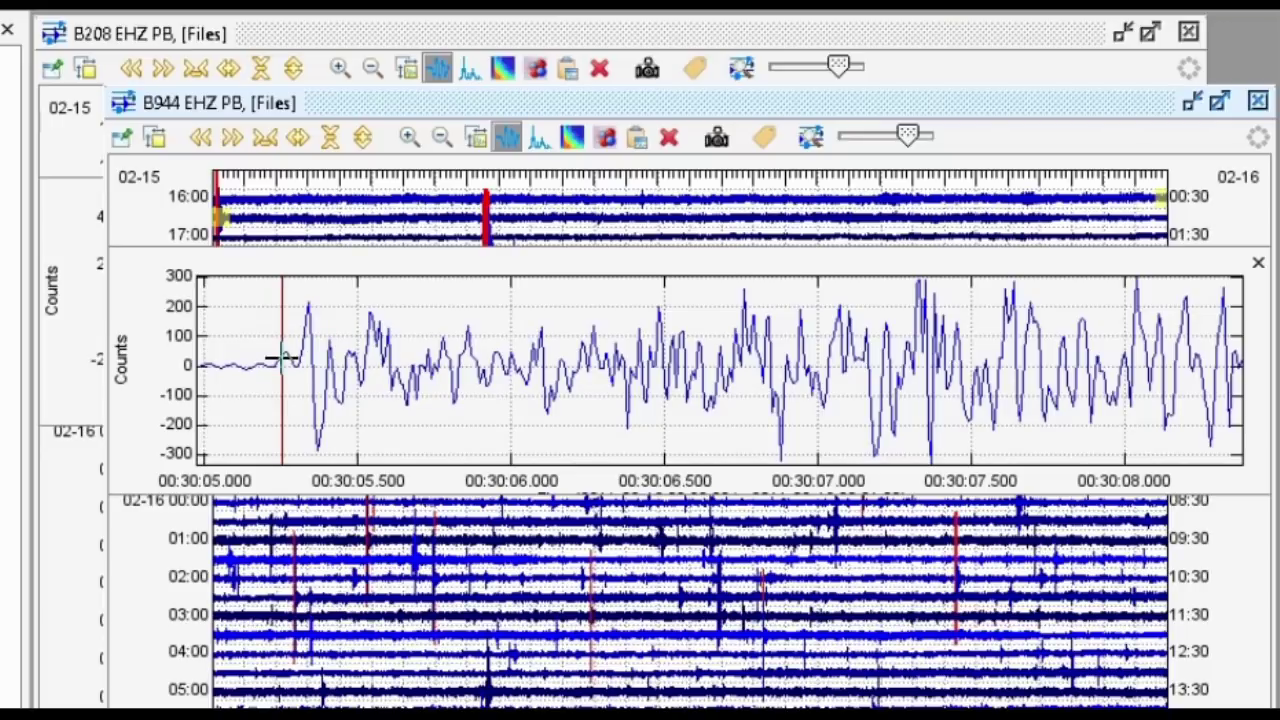
{"action": "left_click_drag", "start_coordinate": [283, 358], "coordinate": [280, 361]}
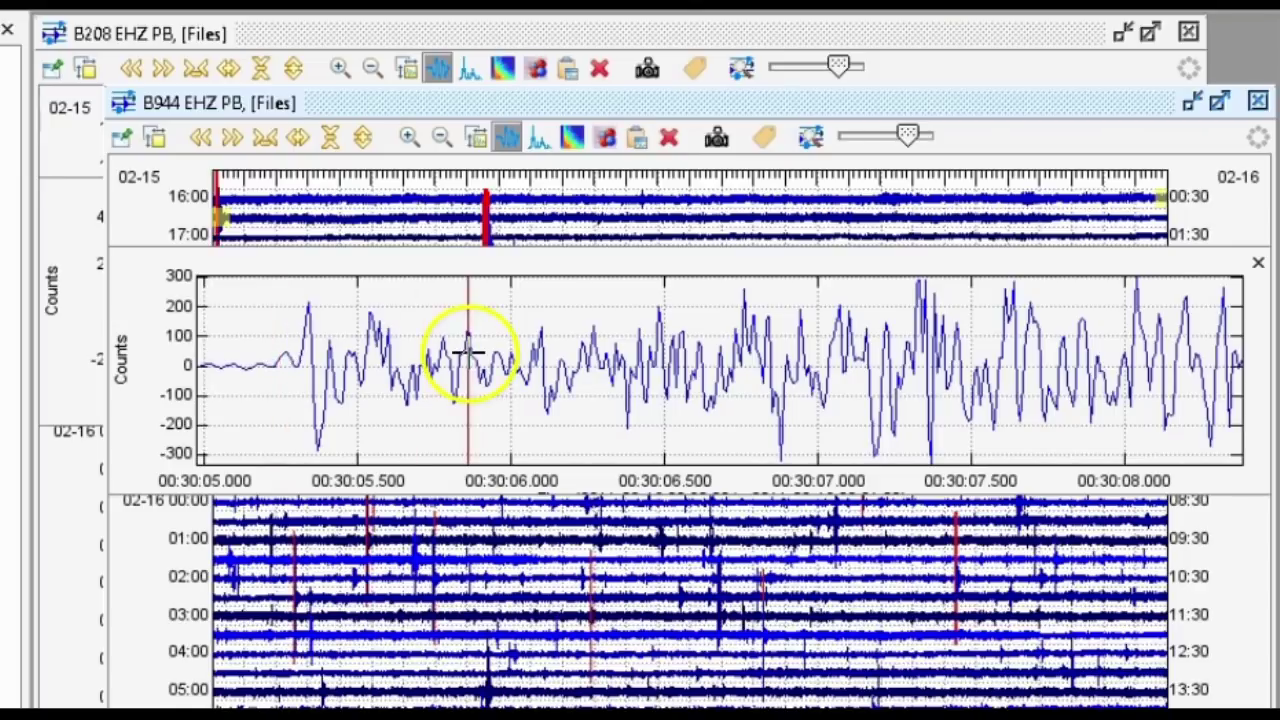
{"action": "left_click", "coordinate": [224, 217]}
{"action": "left_click_drag", "start_coordinate": [416, 366], "coordinate": [803, 354]}
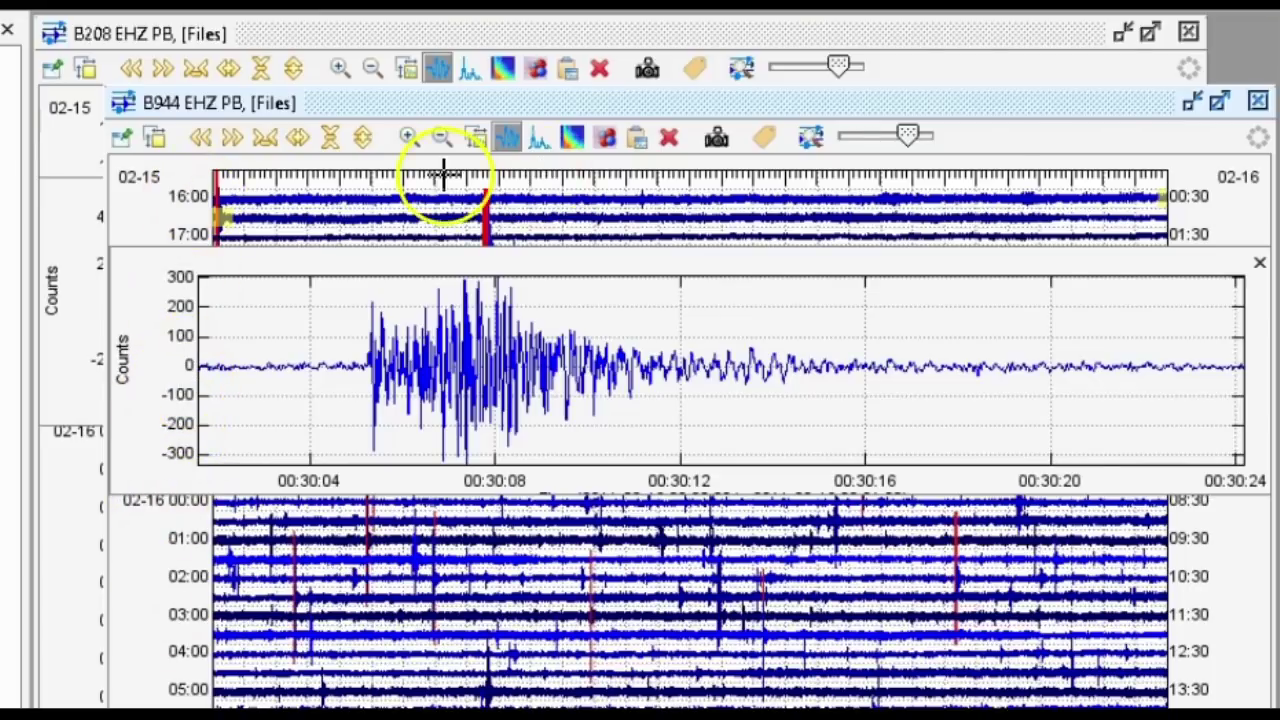
Step: Bring B208 forward, examine its 00:30 arrivals zoomed to about 00:30:01 to 00:30:16, and restore the full event view
{"action": "left_click", "coordinate": [916, 27]}
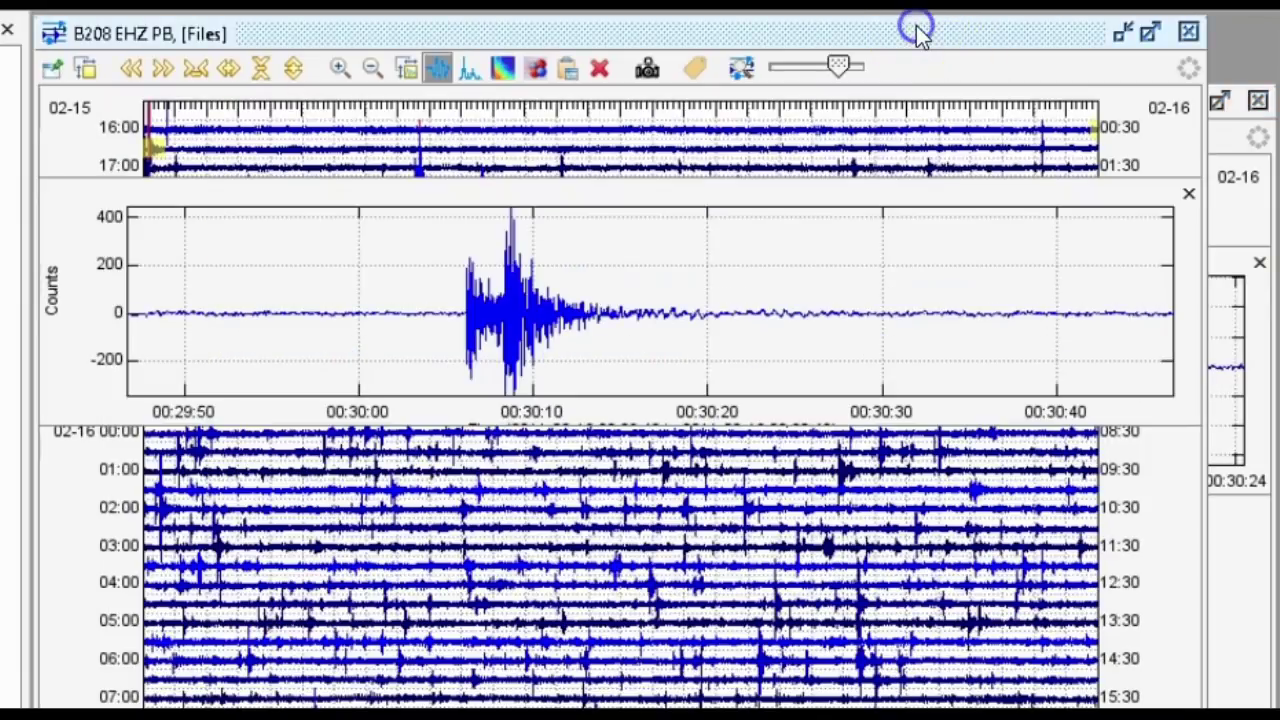
{"action": "left_click_drag", "start_coordinate": [375, 290], "coordinate": [640, 292]}
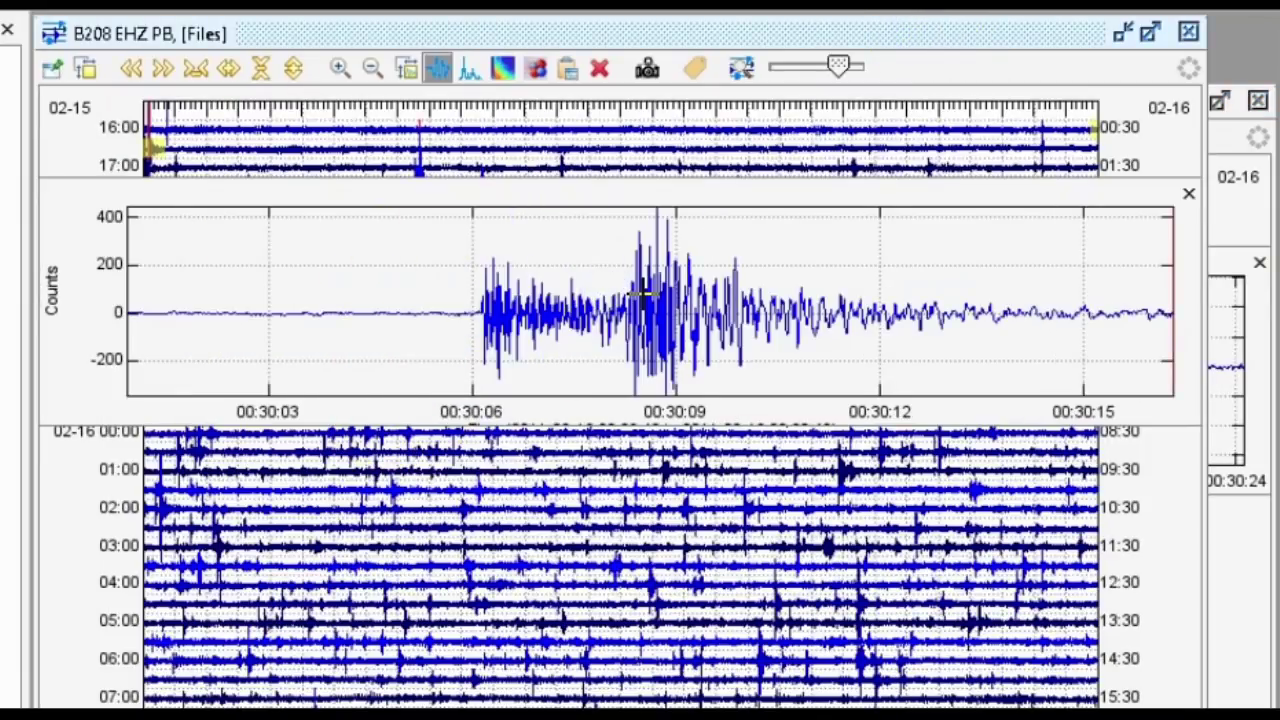
{"action": "mouse_move", "coordinate": [277, 210]}
{"action": "left_mouse_down"}
{"action": "mouse_move", "coordinate": [133, 218]}
{"action": "mouse_move", "coordinate": [194, 214]}
{"action": "left_mouse_up"}
{"action": "mouse_move", "coordinate": [621, 200]}
{"action": "left_mouse_down"}
{"action": "mouse_move", "coordinate": [717, 265]}
{"action": "mouse_move", "coordinate": [371, 323]}
{"action": "mouse_move", "coordinate": [623, 306]}
{"action": "mouse_move", "coordinate": [582, 313]}
{"action": "left_mouse_up"}
{"action": "left_click", "coordinate": [781, 314]}
{"action": "mouse_move", "coordinate": [781, 314]}
{"action": "left_mouse_down"}
{"action": "mouse_move", "coordinate": [791, 291]}
{"action": "mouse_move", "coordinate": [811, 291]}
{"action": "mouse_move", "coordinate": [466, 163]}
{"action": "mouse_move", "coordinate": [155, 146]}
{"action": "left_mouse_up"}
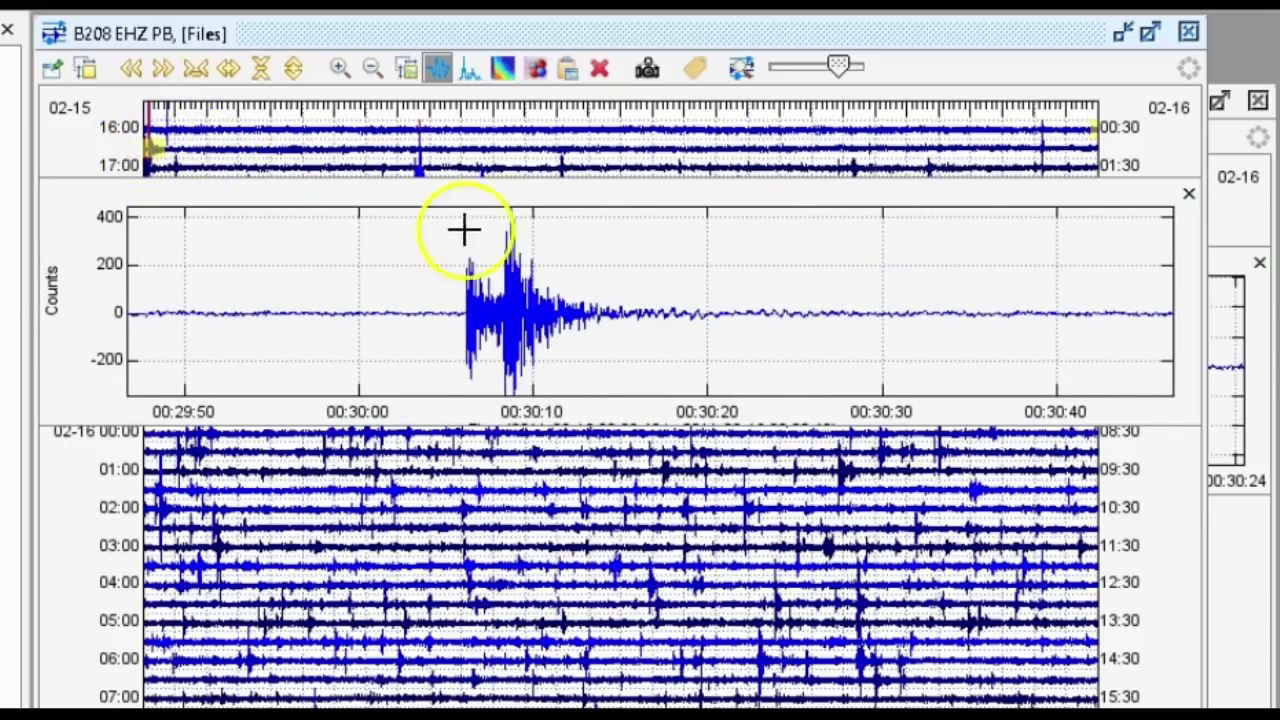
Step: Zoom the B208 00:30 event to about 00:30:02 to 00:30:21 and examine its P and S arrivals
{"action": "left_click_drag", "start_coordinate": [385, 271], "coordinate": [733, 303]}
{"action": "left_click", "coordinate": [561, 271]}
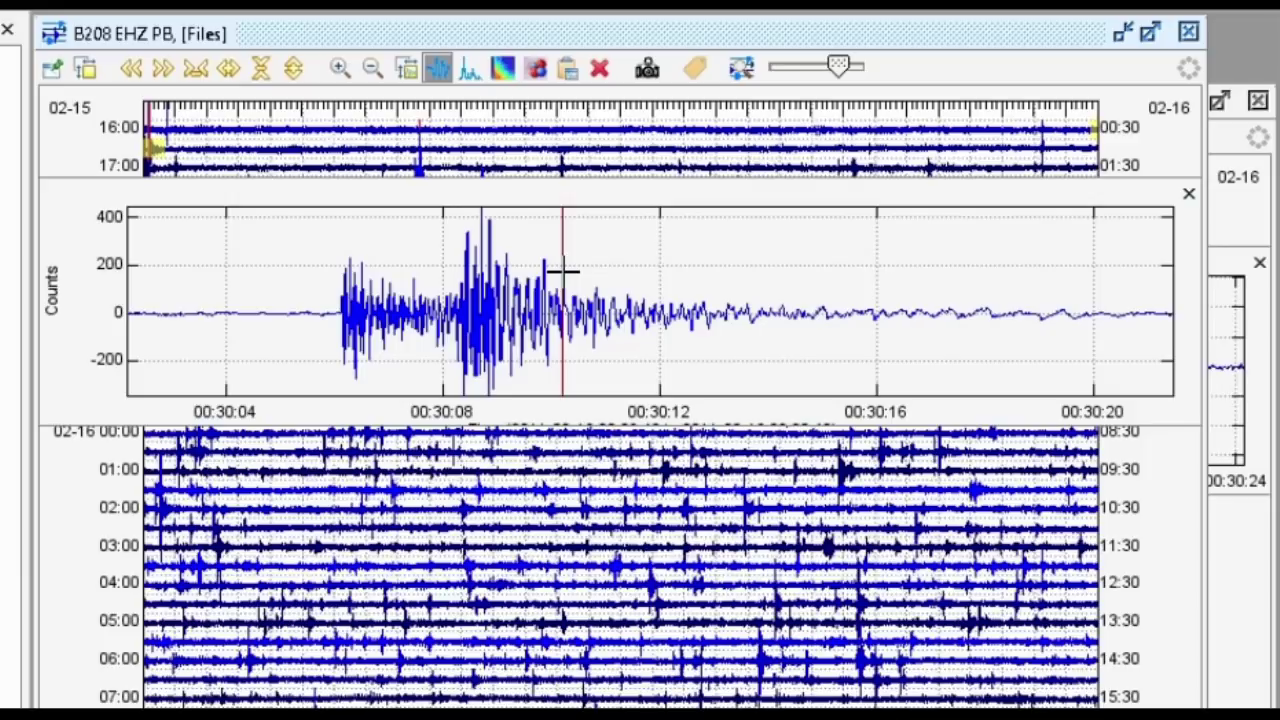
{"action": "mouse_move", "coordinate": [562, 270]}
{"action": "left_mouse_down"}
{"action": "mouse_move", "coordinate": [446, 211]}
{"action": "mouse_move", "coordinate": [616, 231]}
{"action": "left_mouse_up"}
Step: Bring B944 forward, compare its 00:30 event waveform with B208, and close the B944 waveform
{"action": "left_click", "coordinate": [1238, 200]}
{"action": "left_click", "coordinate": [251, 331]}
{"action": "left_click", "coordinate": [497, 300]}
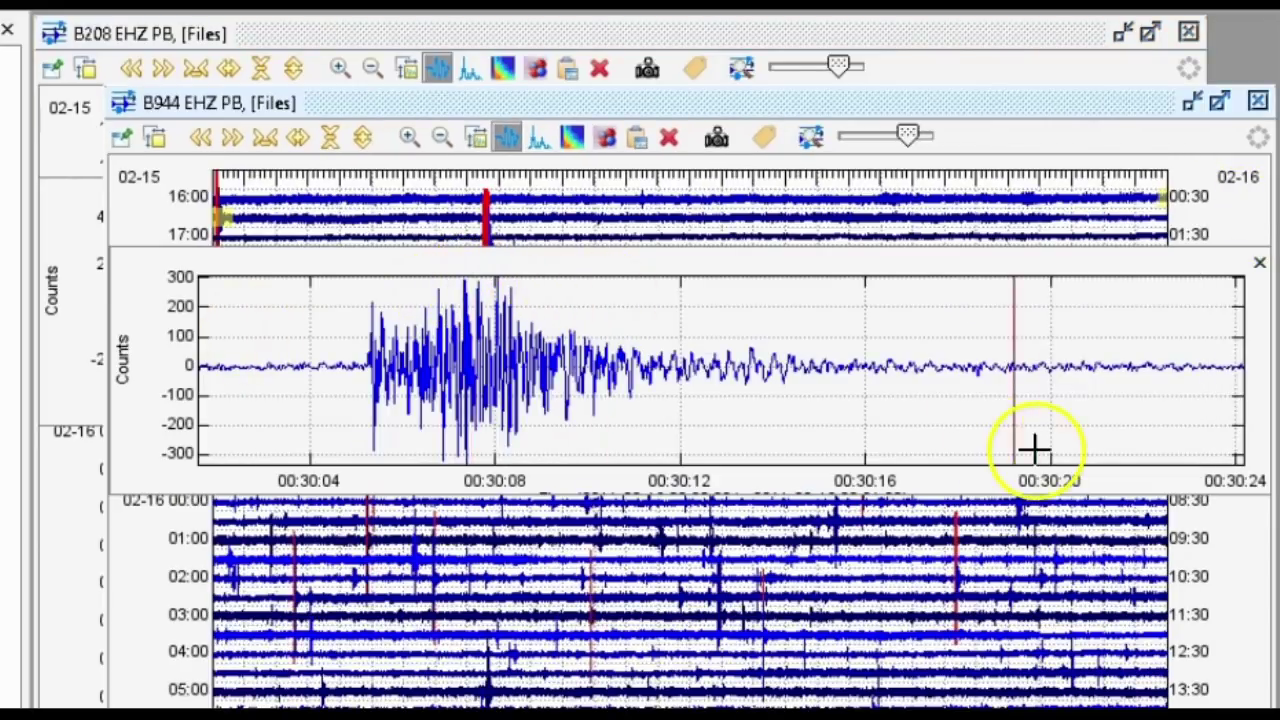
{"action": "left_click", "coordinate": [1260, 264]}
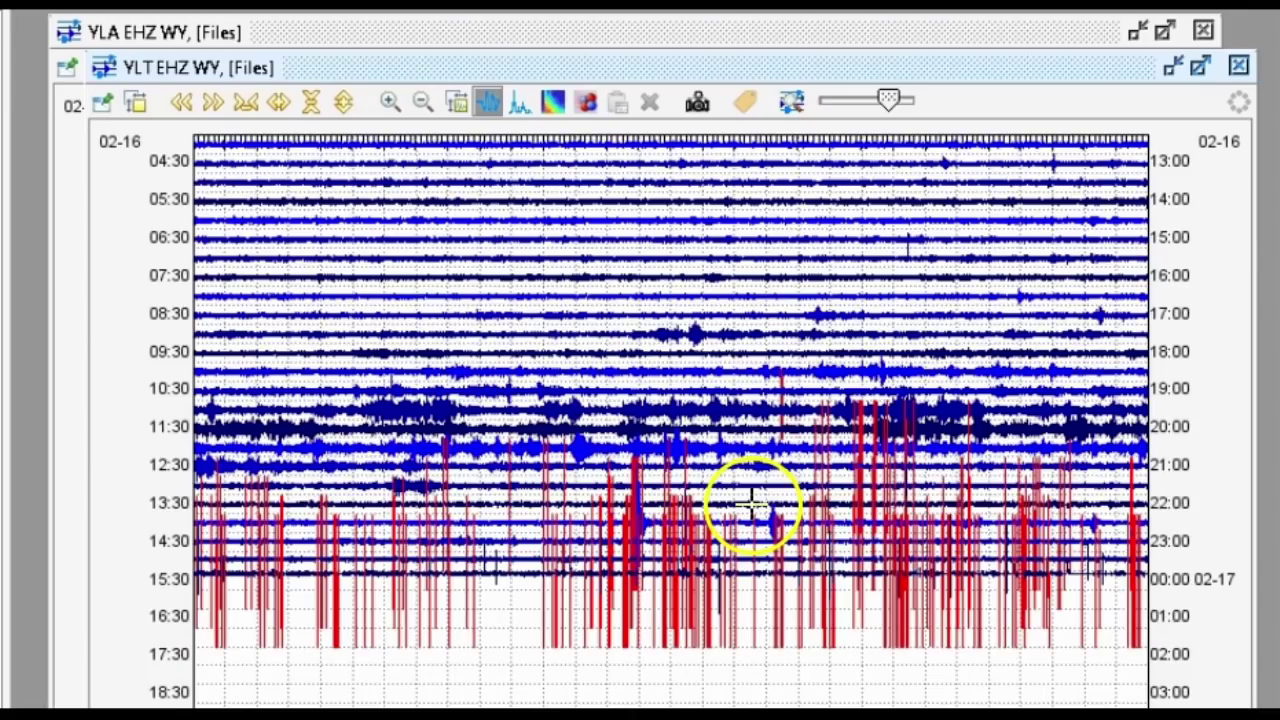
{"action": "left_click", "coordinate": [135, 103]}
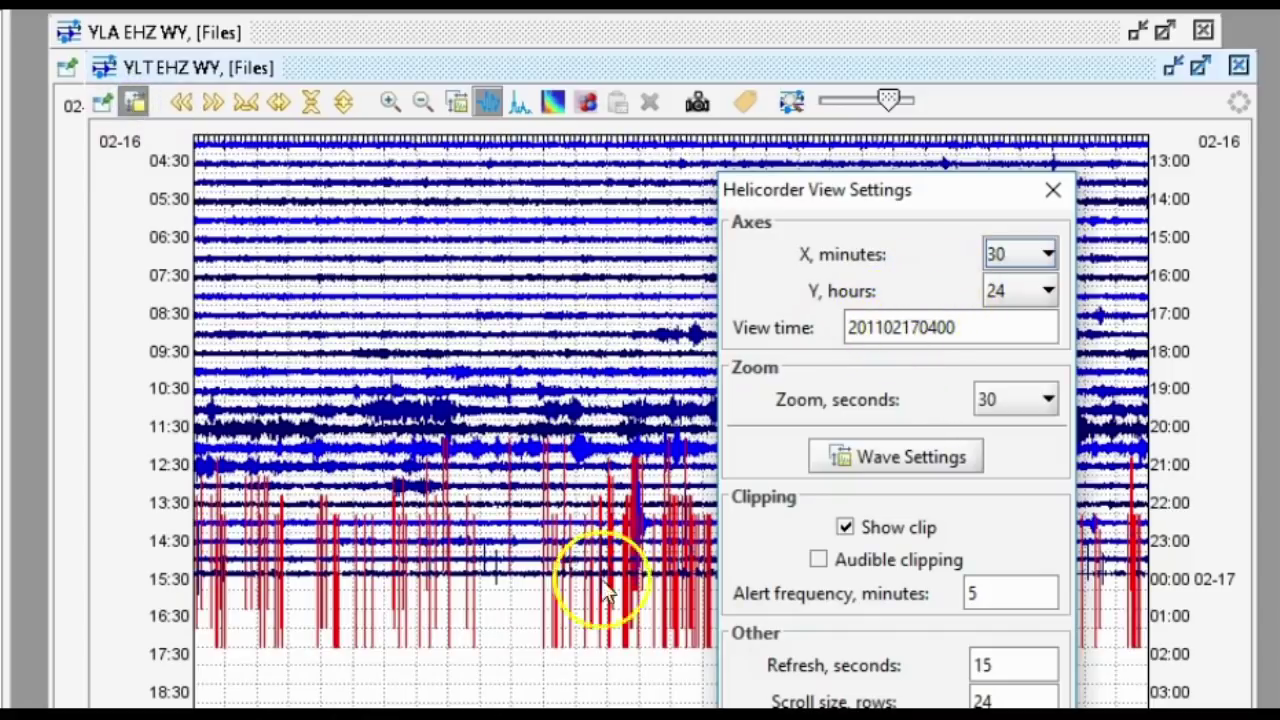
{"action": "left_click", "coordinate": [1053, 190]}
{"action": "left_click", "coordinate": [178, 100]}
{"action": "left_click", "coordinate": [137, 101]}
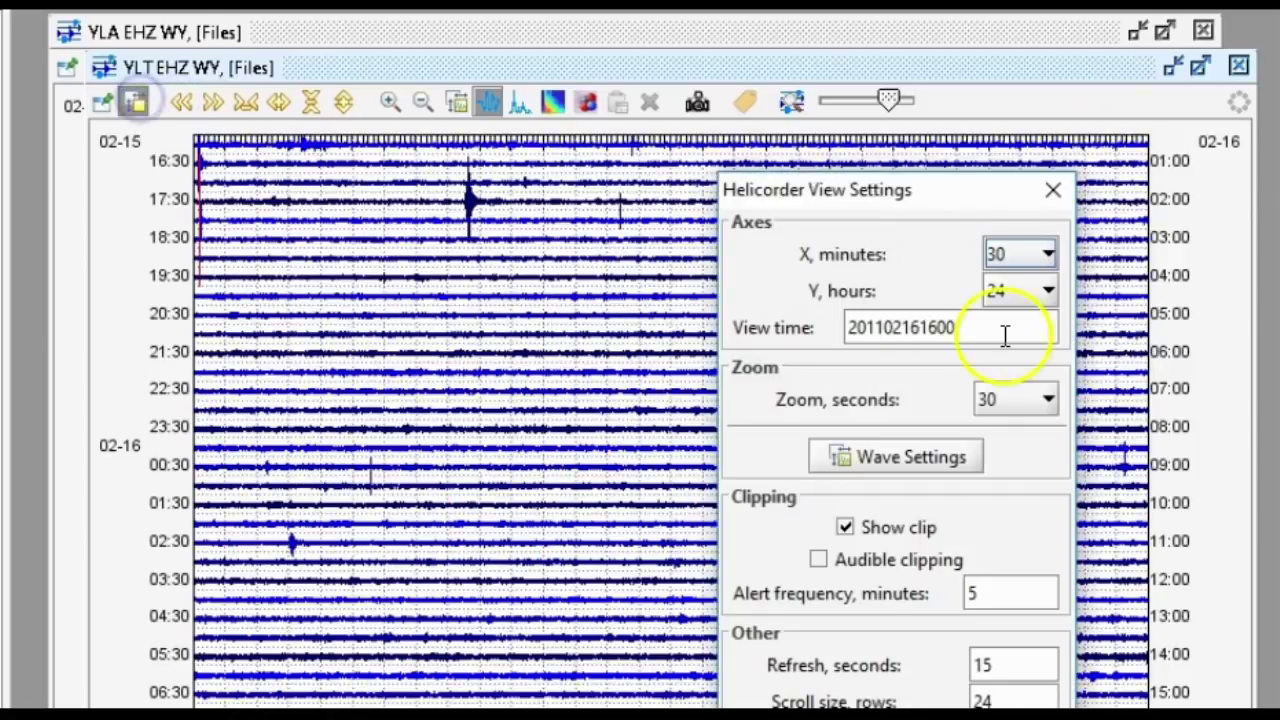
{"action": "left_click", "coordinate": [1051, 190]}
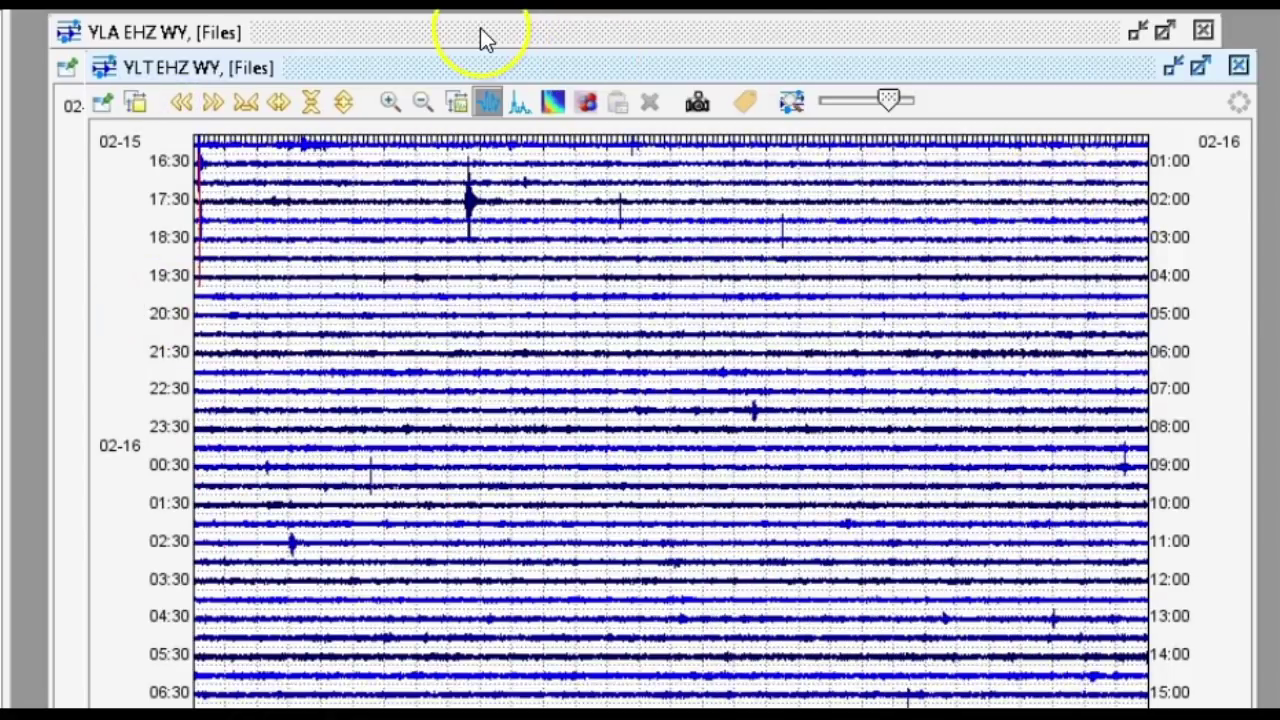
{"action": "left_click", "coordinate": [480, 28]}
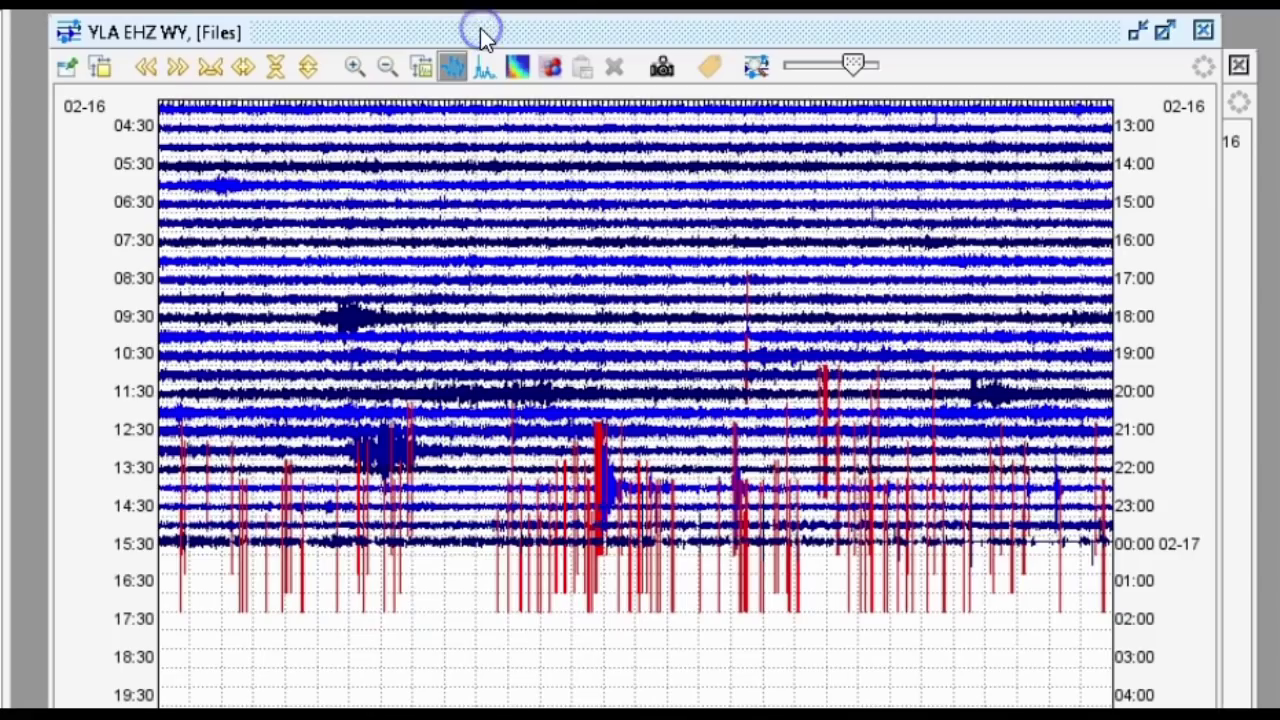
{"action": "left_click", "coordinate": [145, 67]}
{"action": "left_click", "coordinate": [108, 67]}
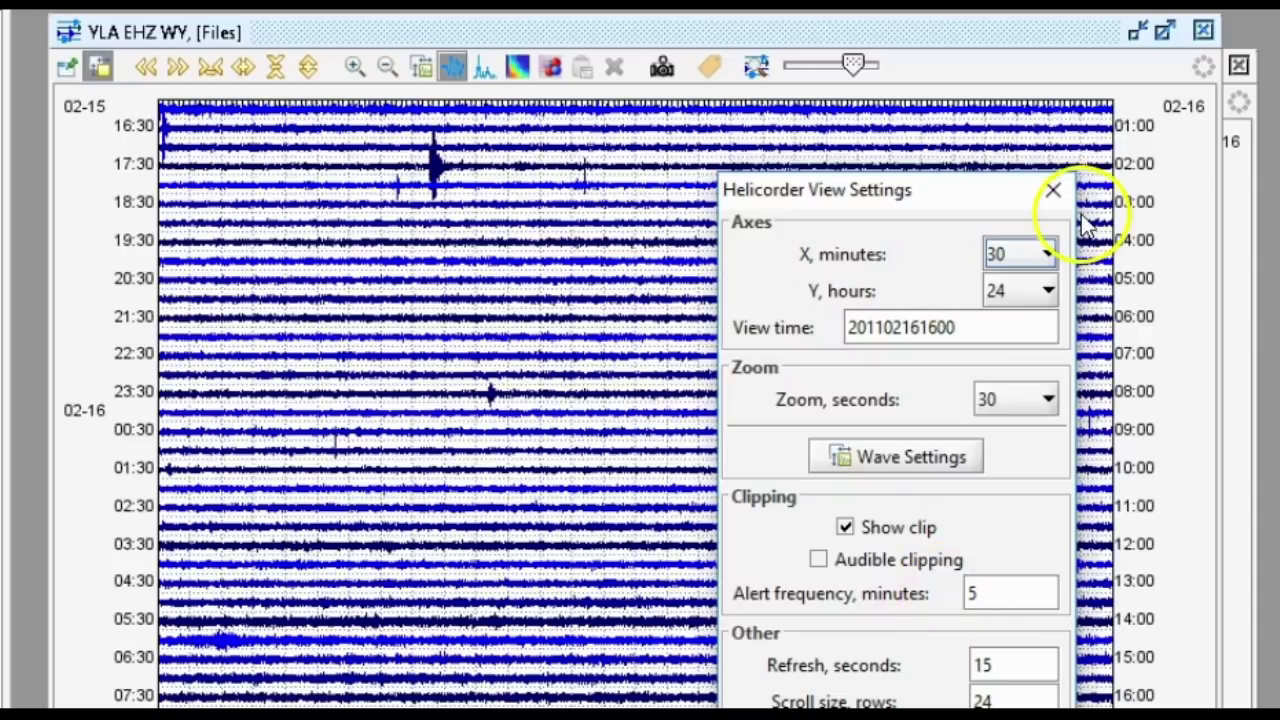
{"action": "left_click", "coordinate": [1053, 189]}
Step: Turn off persistent rescale and set the spectrogram overlap to 94% in the YLA wave settings
{"action": "left_click", "coordinate": [412, 67]}
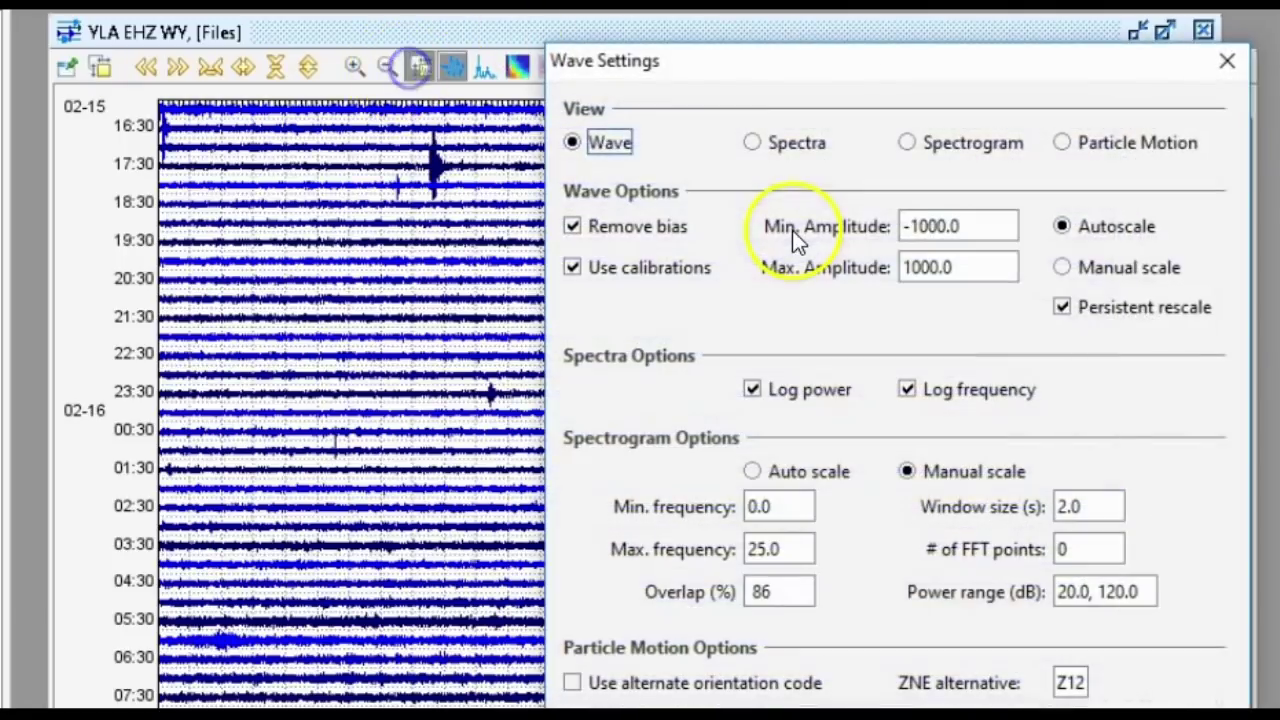
{"action": "left_click", "coordinate": [1062, 307]}
{"action": "left_click_drag", "start_coordinate": [786, 591], "coordinate": [703, 593]}
{"action": "key", "text": "BackSpace"}
{"action": "type", "text": "95"}
{"action": "key", "text": "BackSpace"}
{"action": "type", "text": "4"}
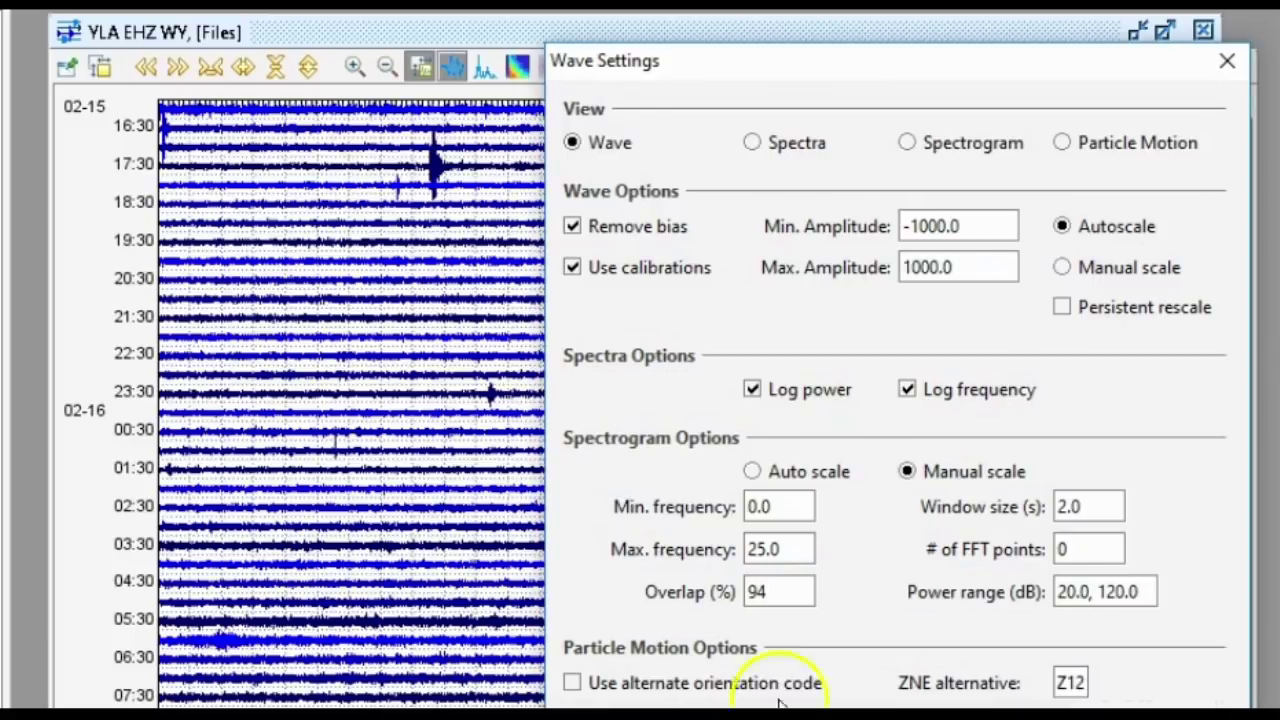
{"action": "key", "text": "Return"}
Step: Open the YLA 00:30 event waveform, zoom to about 00:30:01 to 00:30:16, and examine its first arrival
{"action": "left_click", "coordinate": [167, 129]}
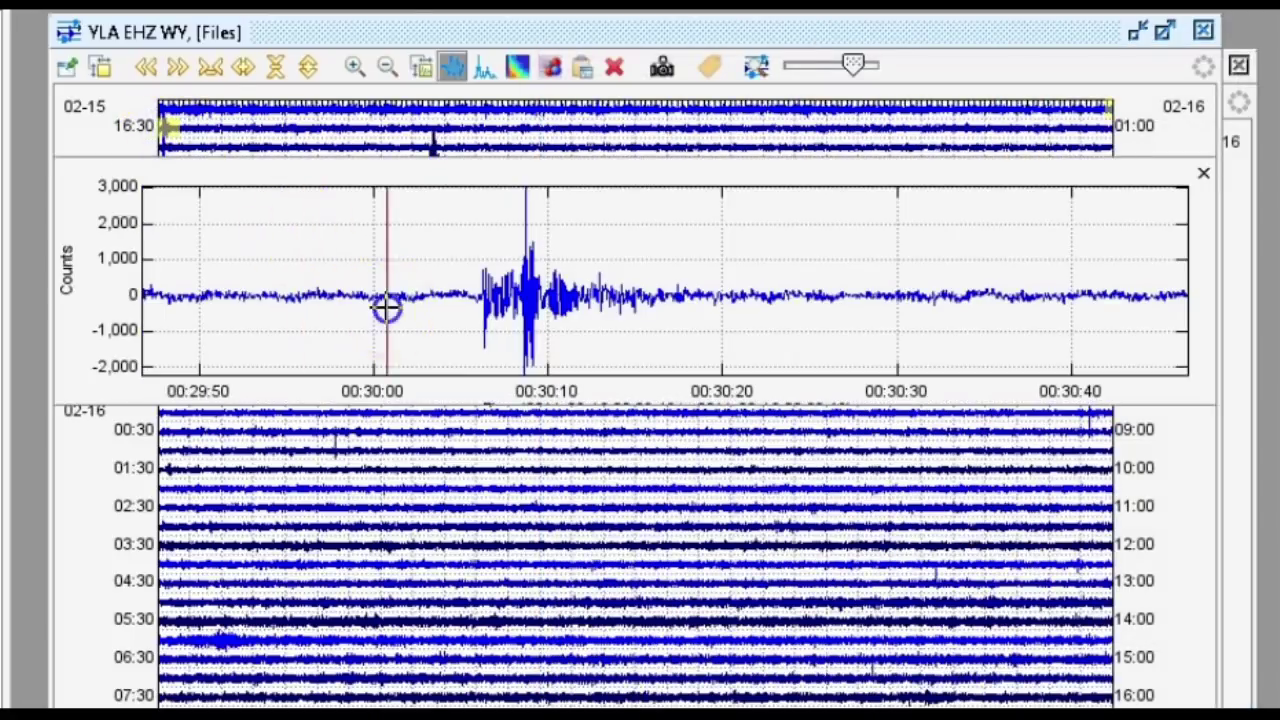
{"action": "left_click_drag", "start_coordinate": [386, 306], "coordinate": [666, 274]}
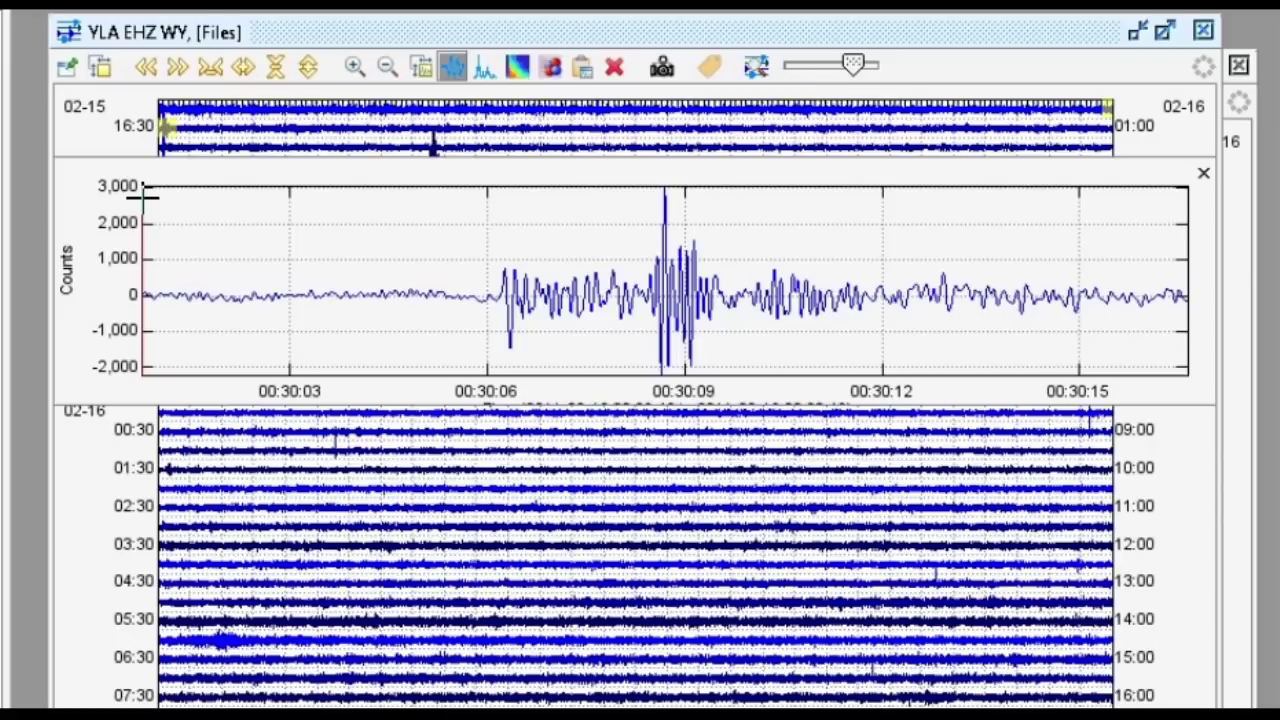
{"action": "left_click", "coordinate": [510, 268]}
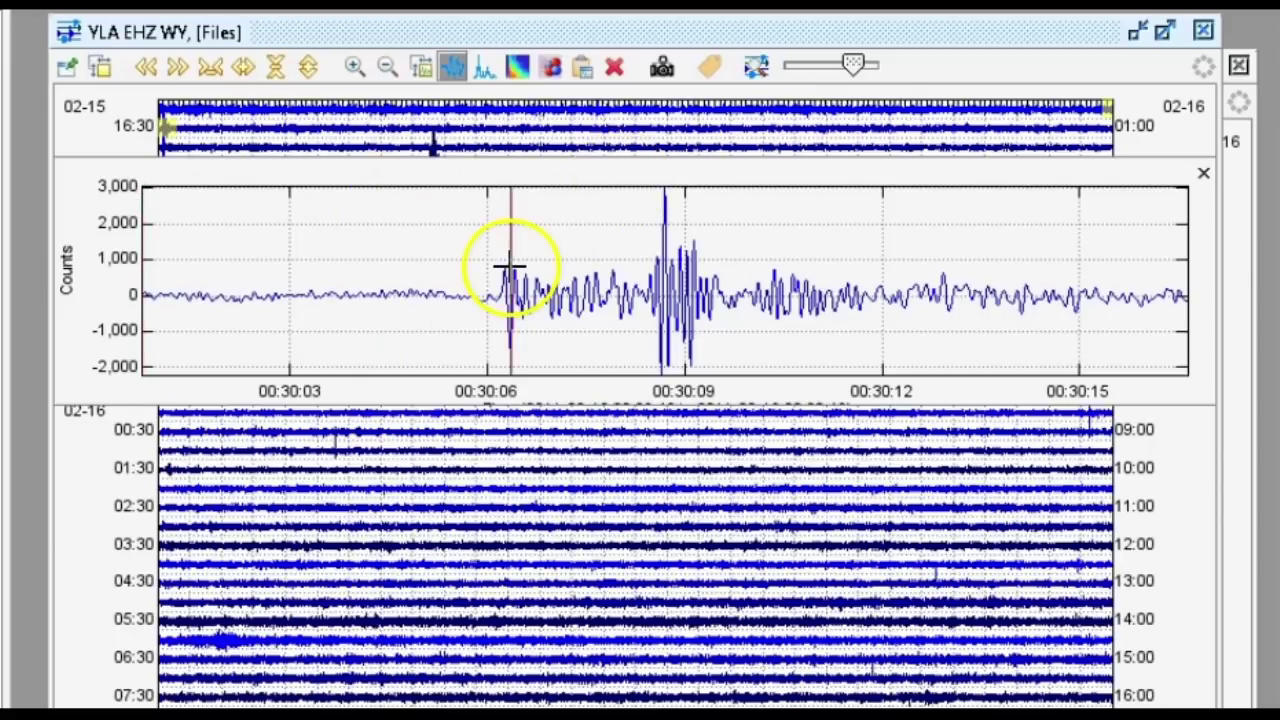
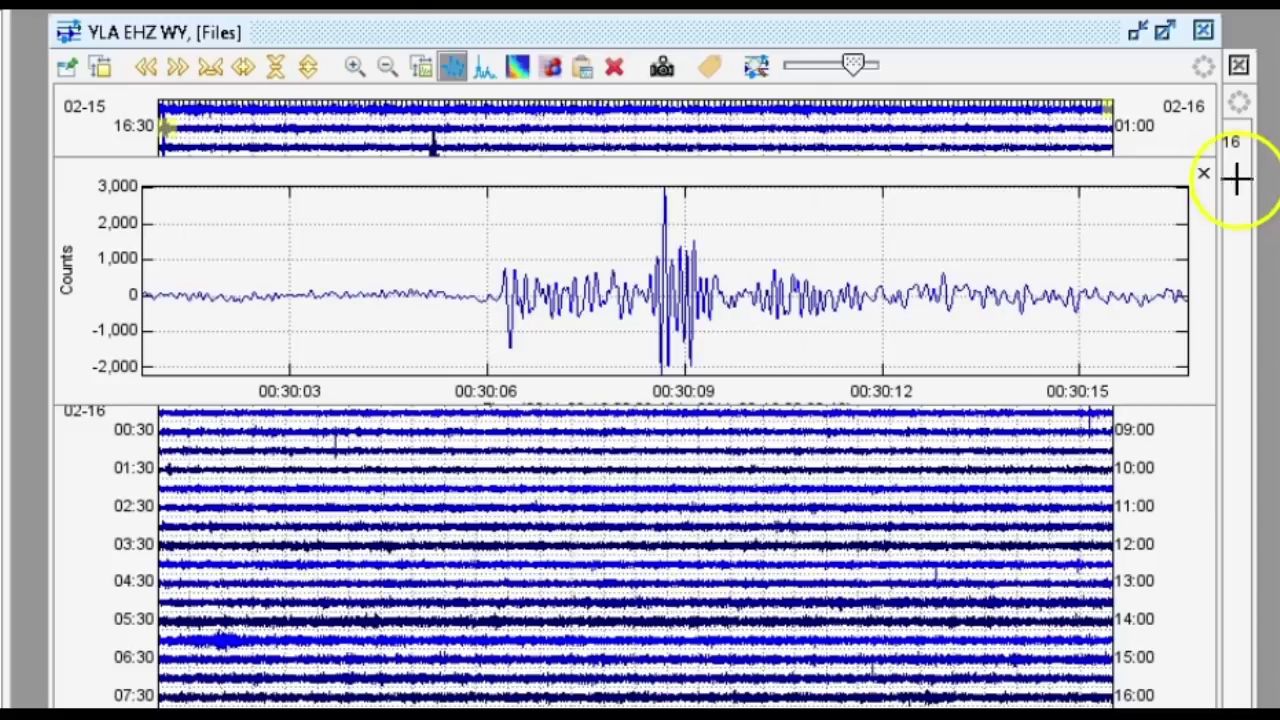
Step: Open the YLT 00:30 event waveform, zoom to about 00:30:05 to 00:30:12, and examine its arrivals
{"action": "left_click", "coordinate": [198, 158]}
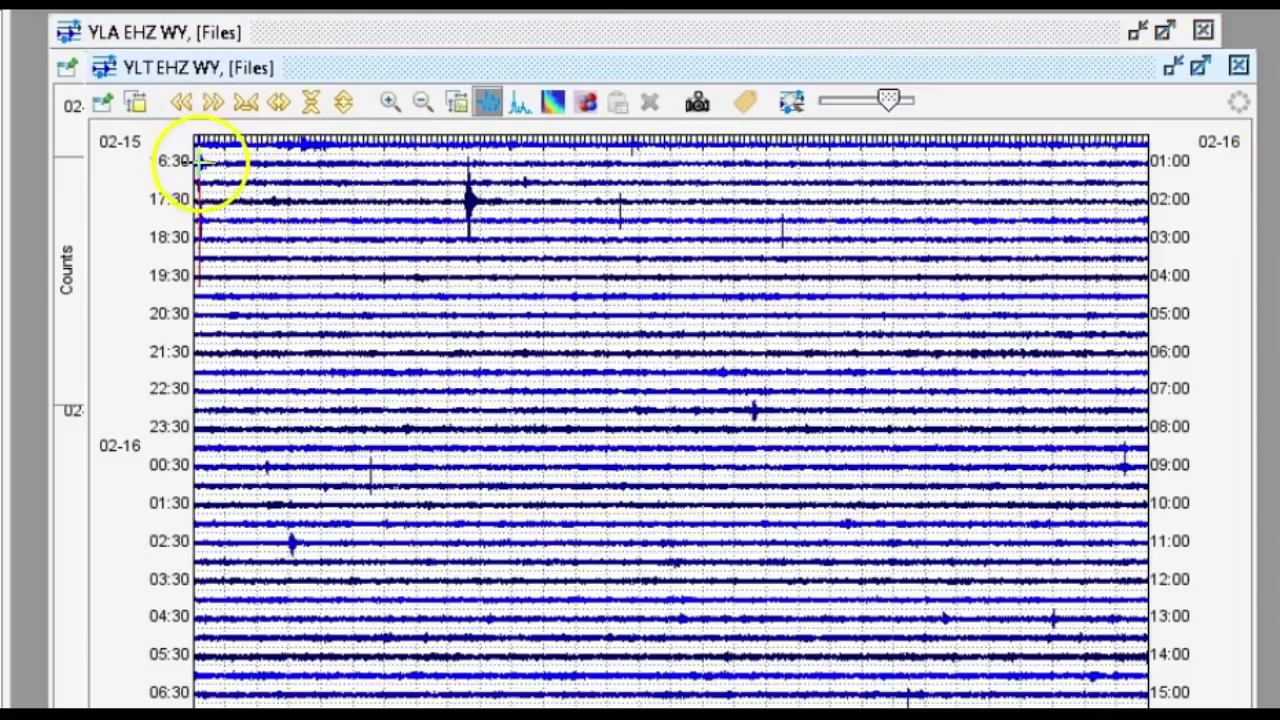
{"action": "left_click", "coordinate": [990, 308]}
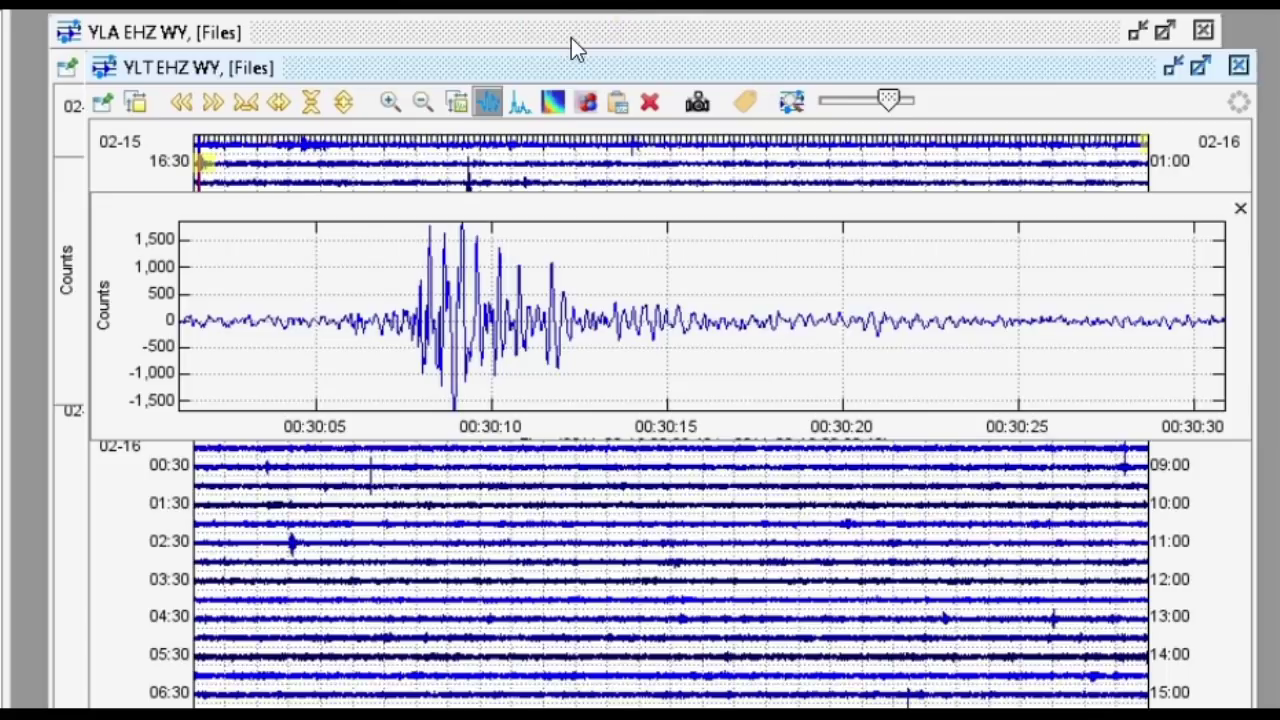
{"action": "left_click_drag", "start_coordinate": [333, 338], "coordinate": [575, 306]}
{"action": "left_click", "coordinate": [488, 325]}
{"action": "left_click", "coordinate": [525, 323]}
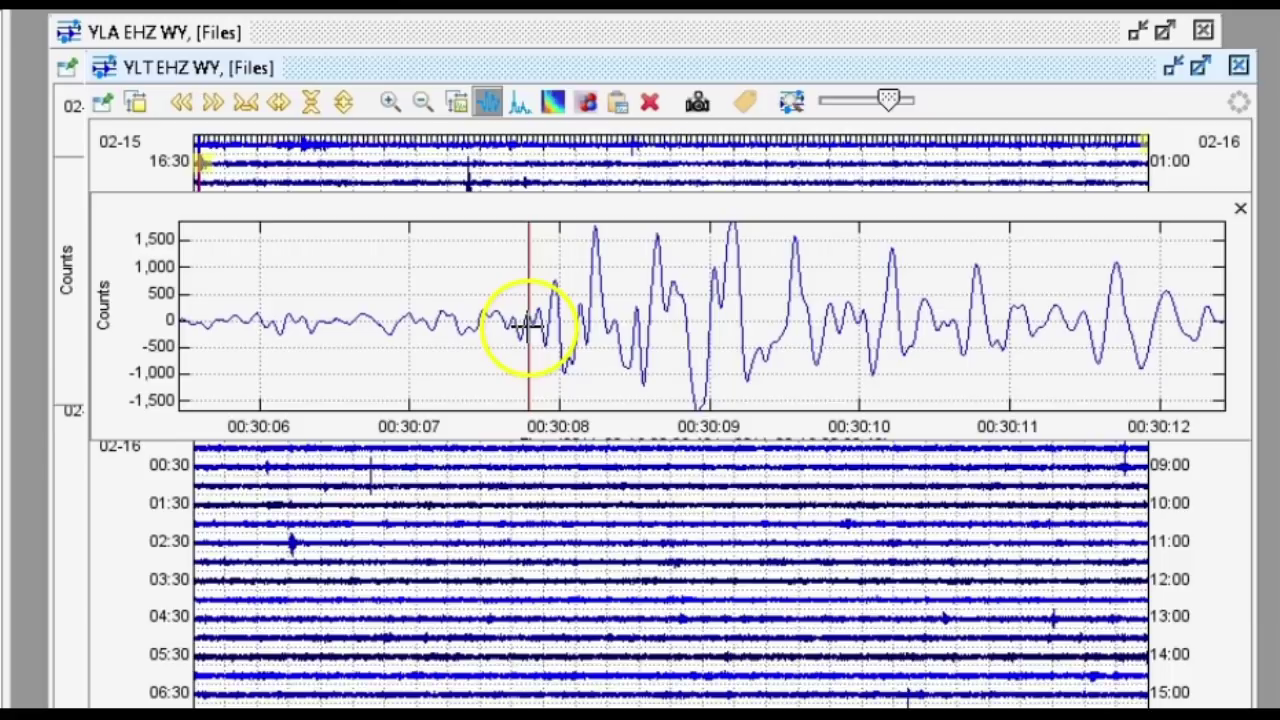
{"action": "left_click", "coordinate": [625, 255]}
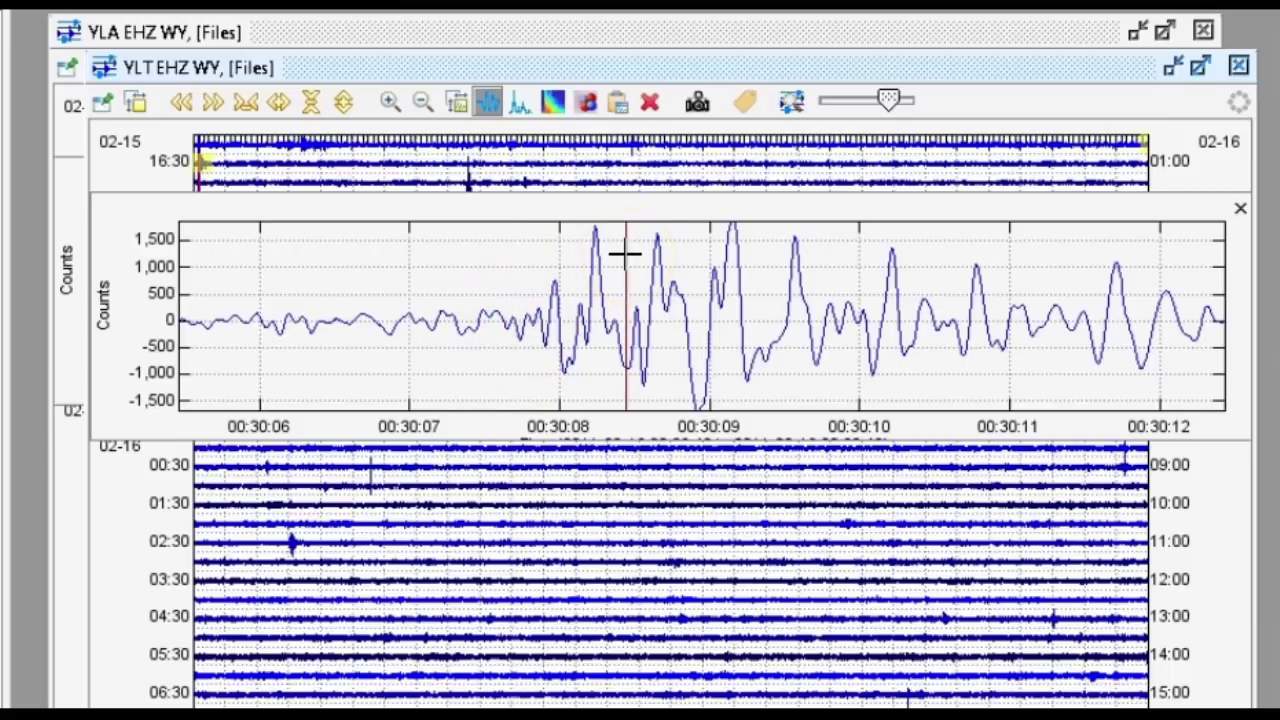
{"action": "left_click", "coordinate": [1157, 288]}
Step: Examine the IASPEI standard phase list on the ISC website, including the crustal, mantle and core phases and their ray-path diagrams
{"action": "left_click", "coordinate": [423, 505]}
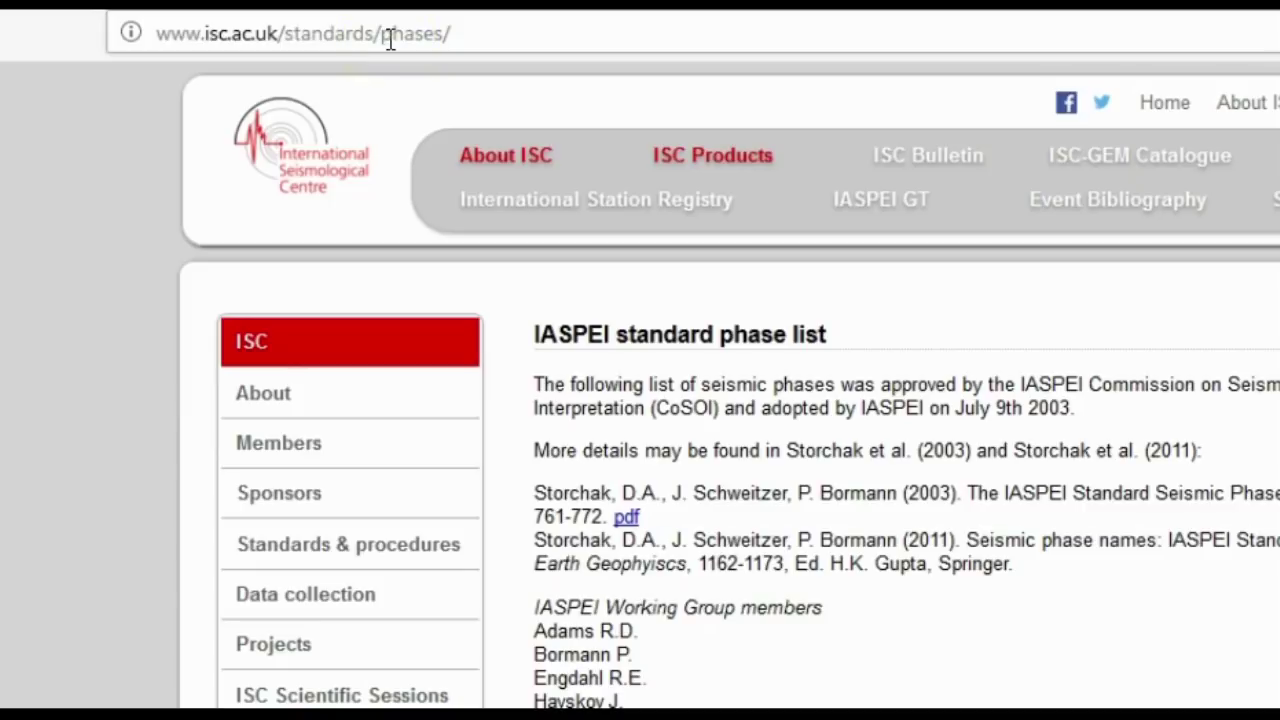
{"action": "scroll", "coordinate": [586, 283], "scroll_direction": "down", "scroll_amount": 6}
{"action": "scroll", "coordinate": [586, 283], "scroll_direction": "down", "scroll_amount": 10}
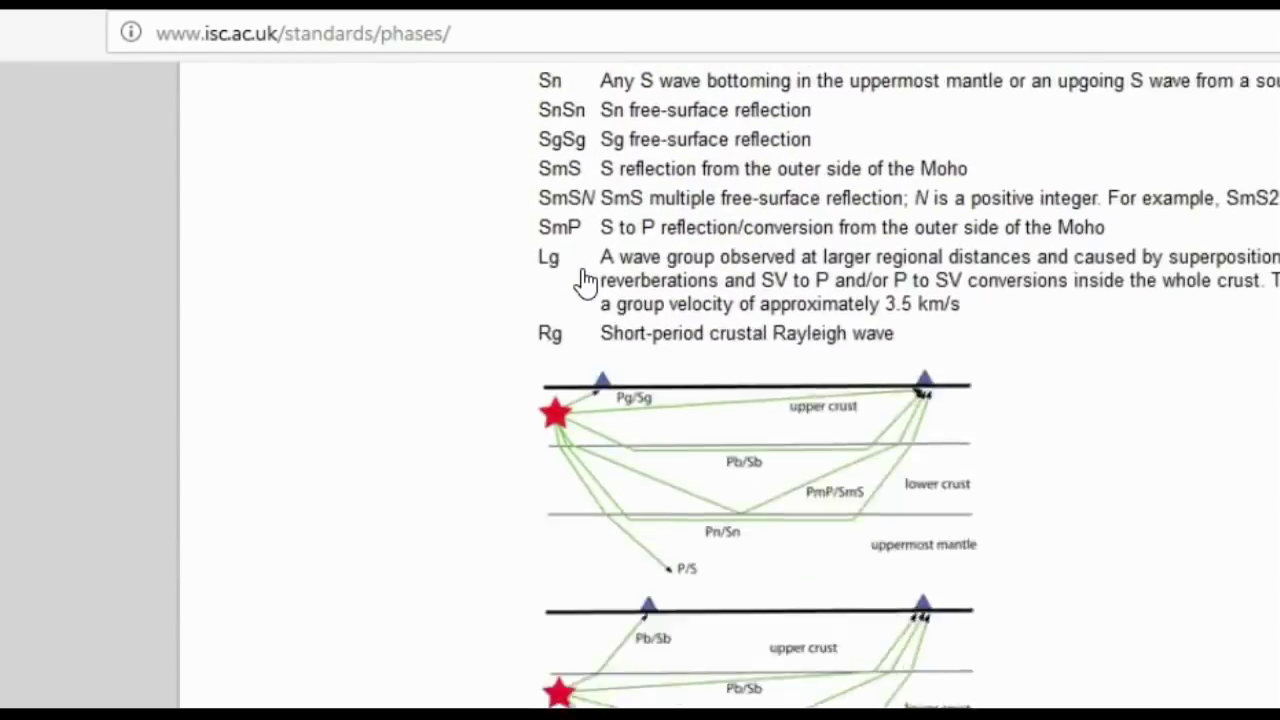
{"action": "scroll", "coordinate": [582, 269], "scroll_direction": "down", "scroll_amount": 7}
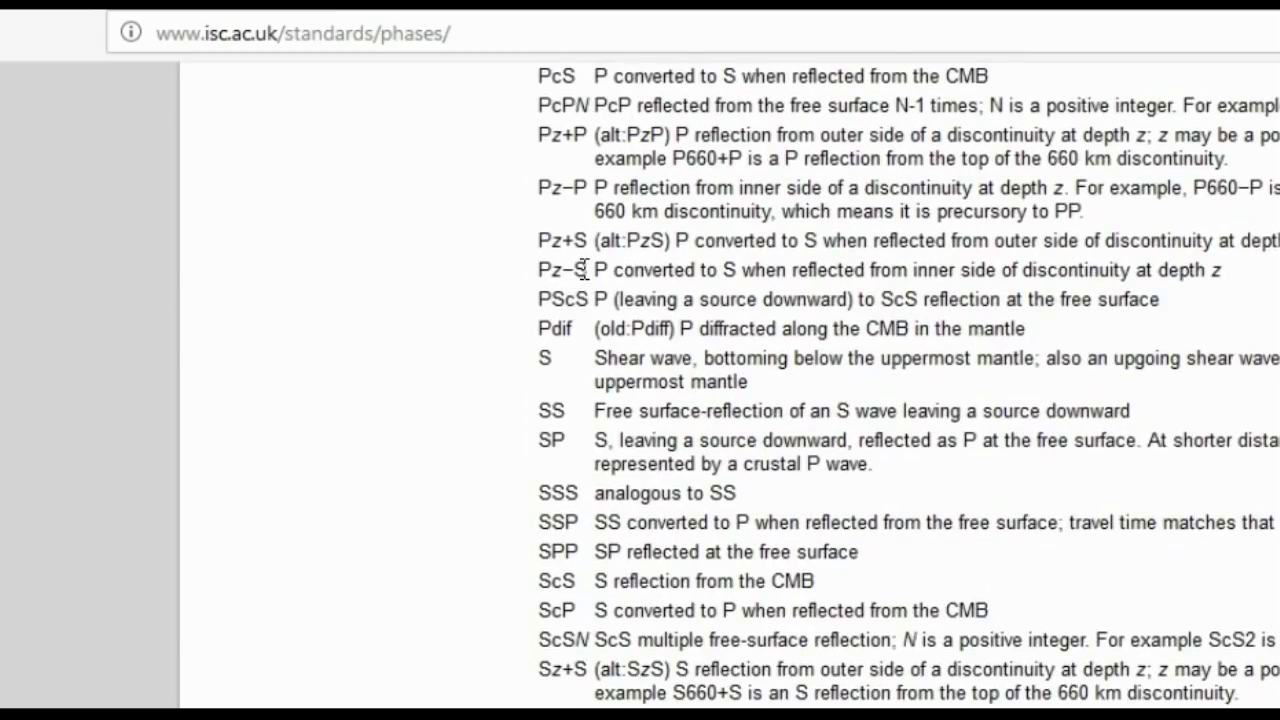
{"action": "scroll", "coordinate": [582, 269], "scroll_direction": "down", "scroll_amount": 10}
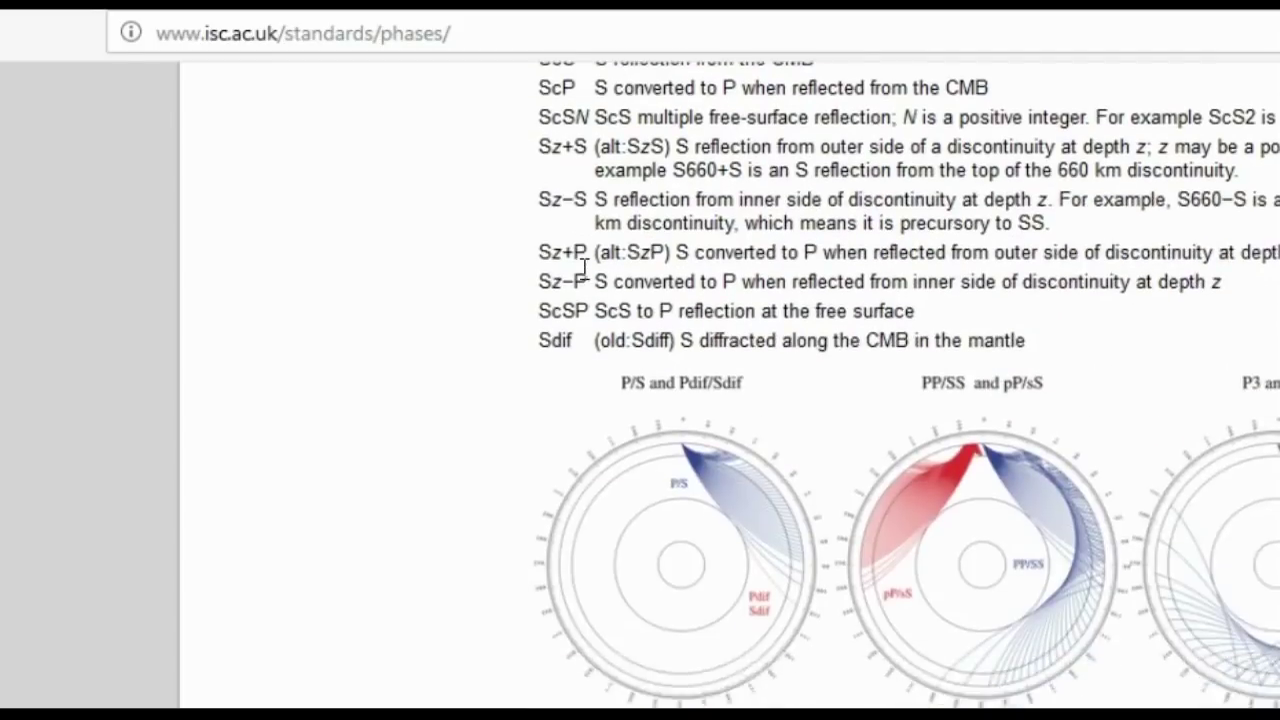
{"action": "scroll", "coordinate": [582, 269], "scroll_direction": "down", "scroll_amount": 2}
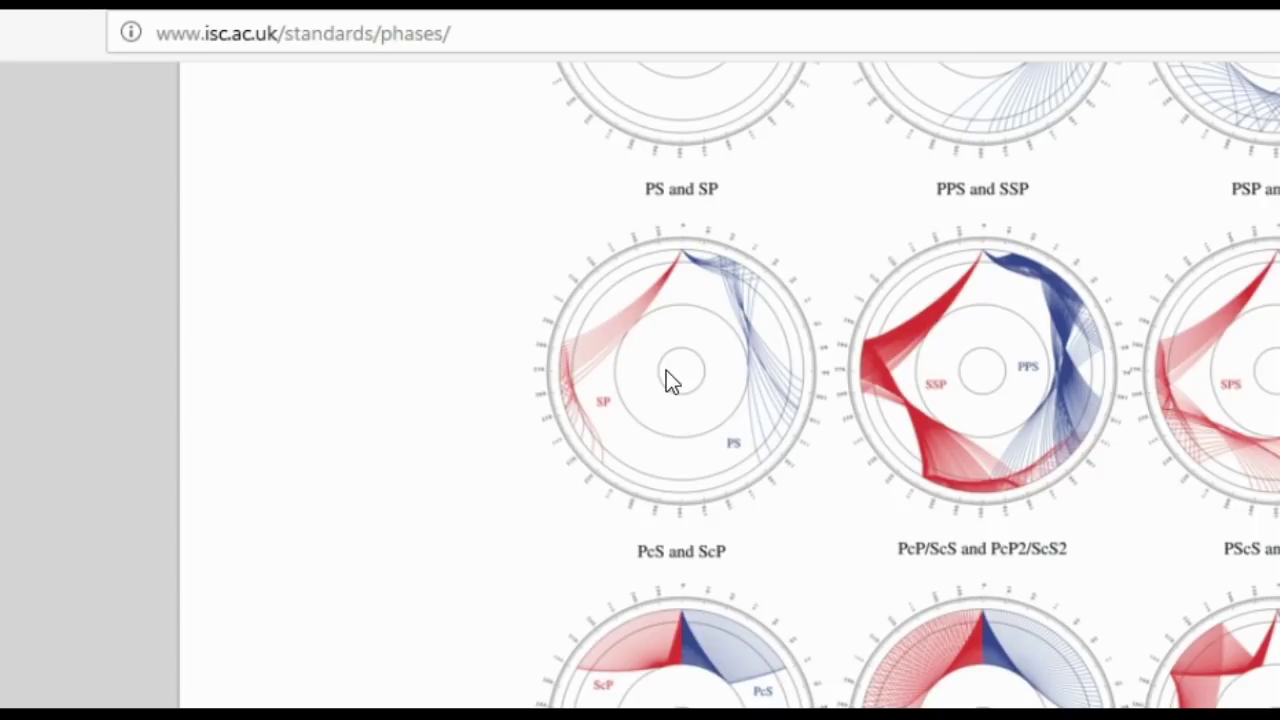
{"action": "scroll", "coordinate": [666, 372], "scroll_direction": "down", "scroll_amount": 10}
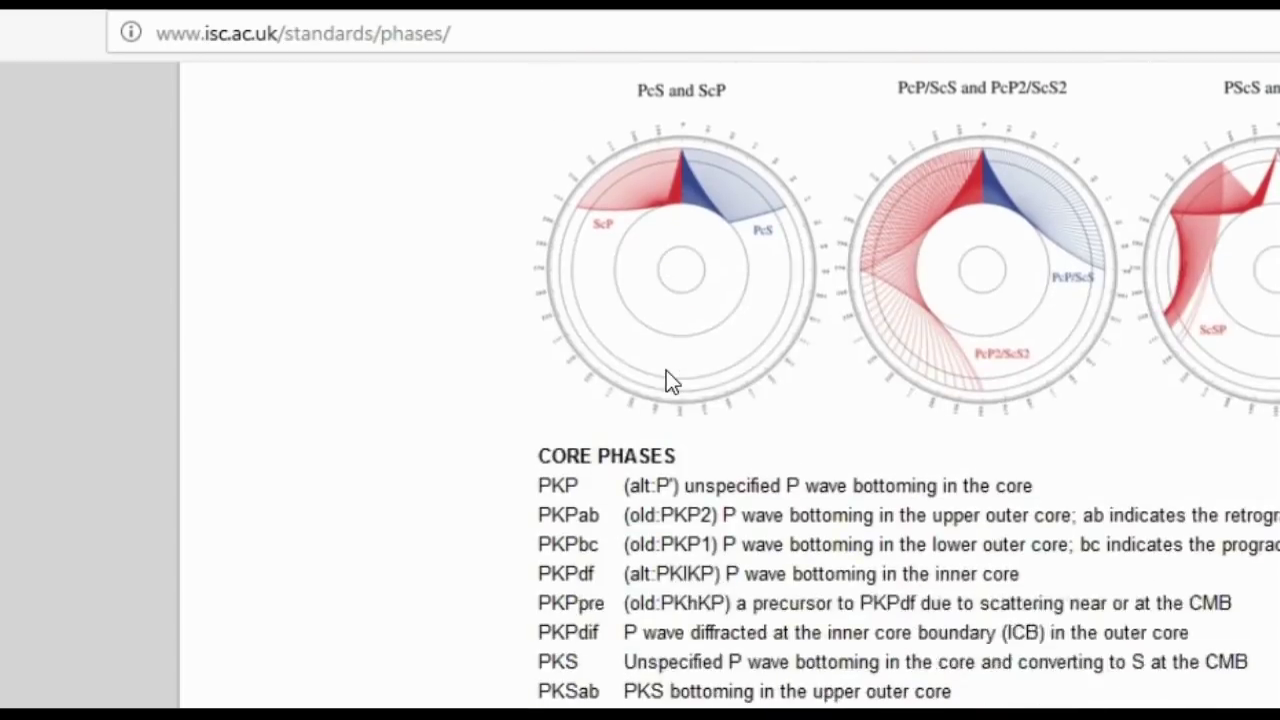
{"action": "scroll", "coordinate": [666, 370], "scroll_direction": "down", "scroll_amount": 8}
{"action": "scroll", "coordinate": [666, 370], "scroll_direction": "up", "scroll_amount": 18}
{"action": "scroll", "coordinate": [666, 370], "scroll_direction": "up", "scroll_amount": 1}
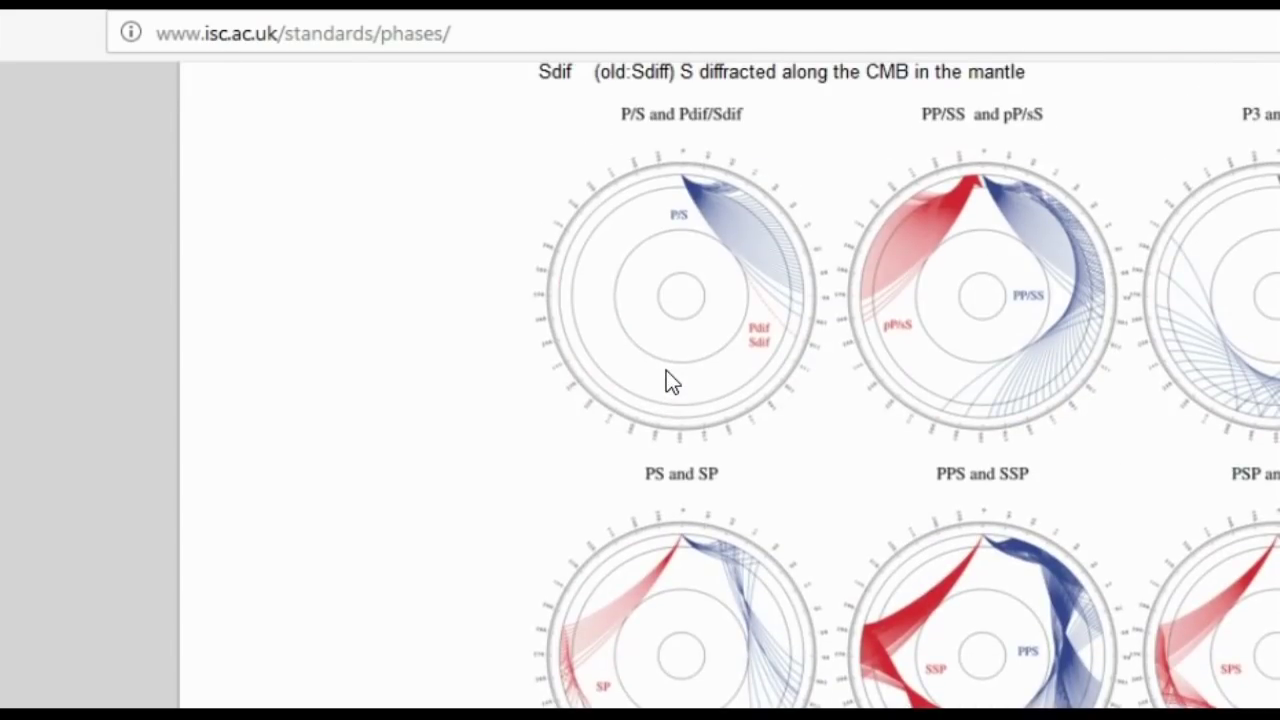
{"action": "scroll", "coordinate": [666, 370], "scroll_direction": "up", "scroll_amount": 20}
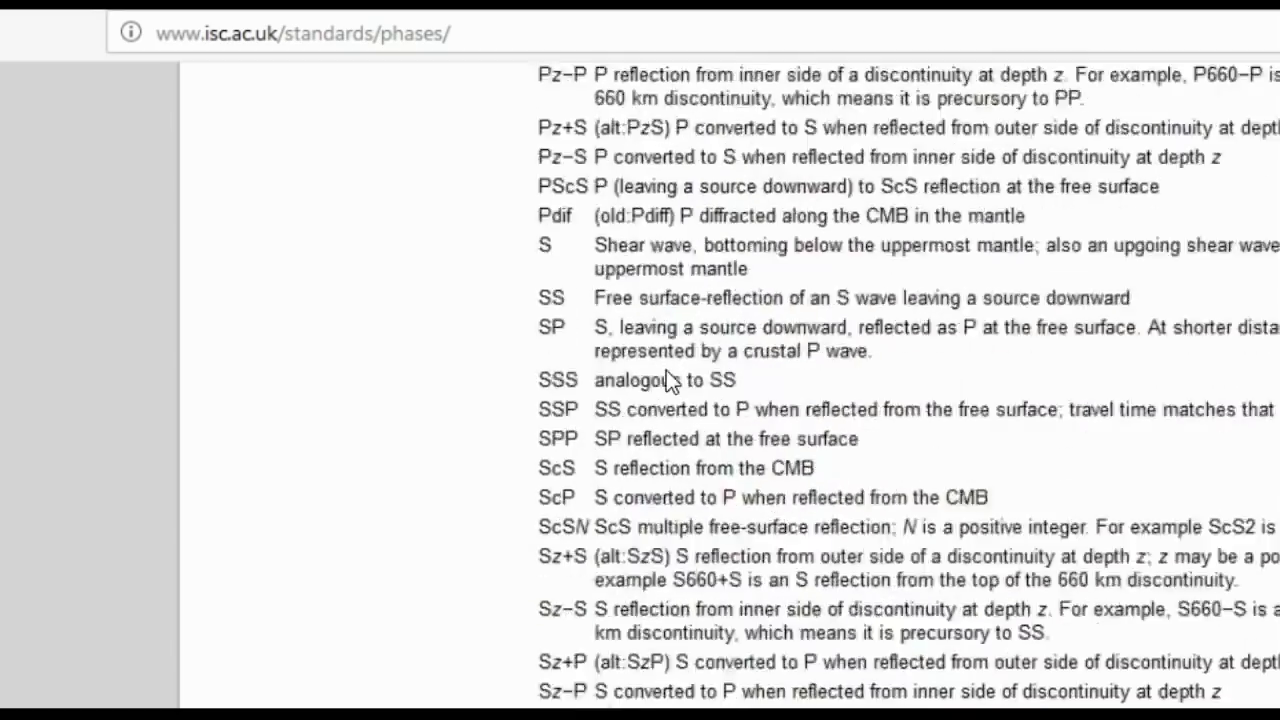
{"action": "scroll", "coordinate": [666, 370], "scroll_direction": "up", "scroll_amount": 6}
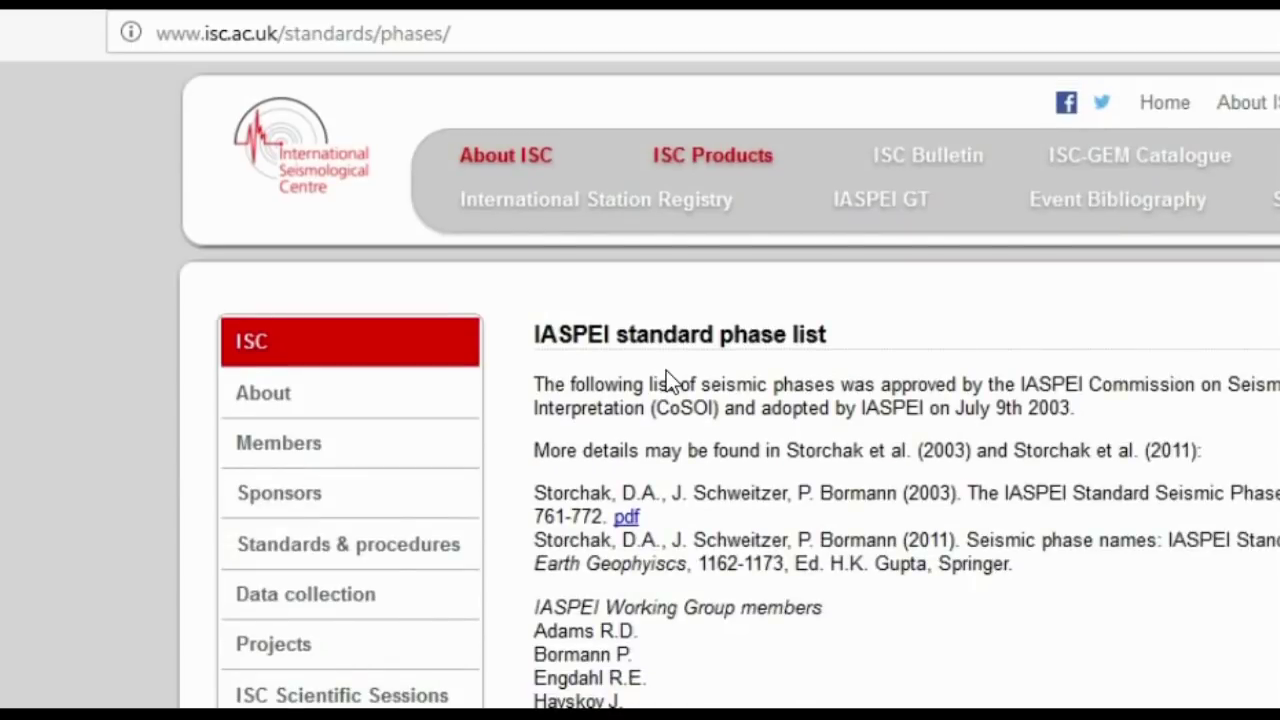
{"action": "scroll", "coordinate": [666, 370], "scroll_direction": "down", "scroll_amount": 12}
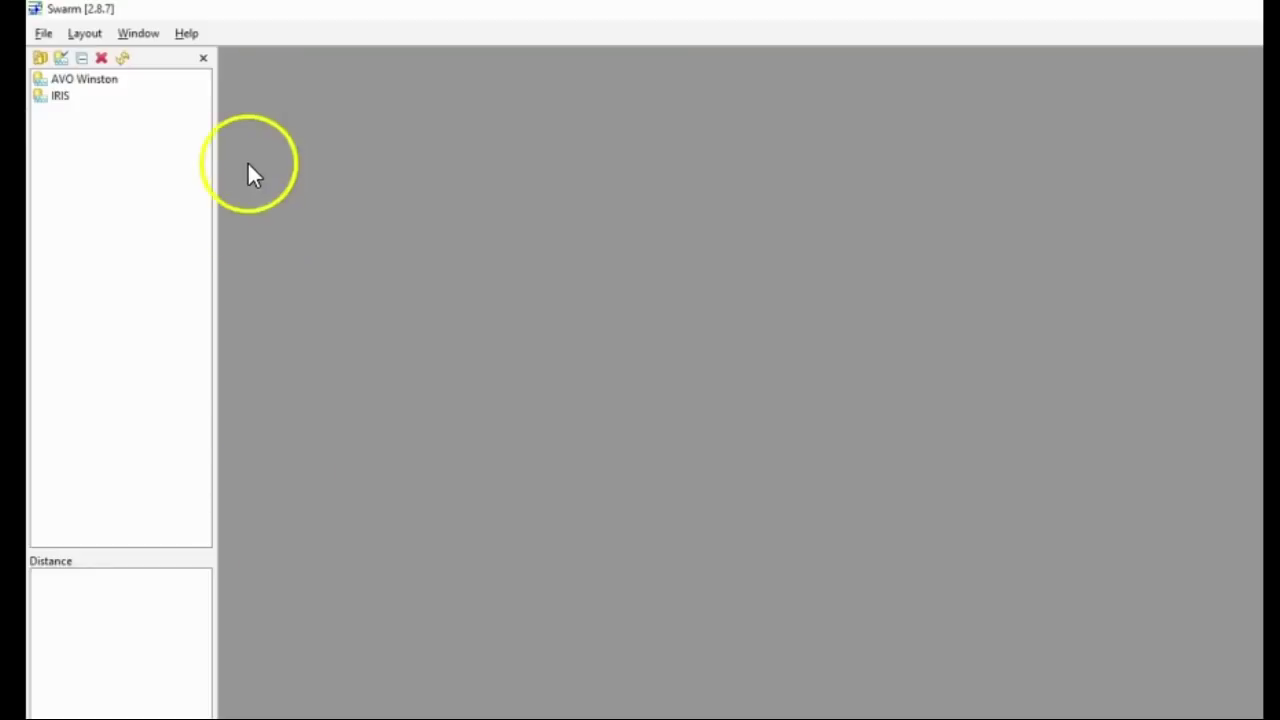
Step: In Swarm, load all three mseed files from the negative0.1example folder as wave data sources
{"action": "left_click", "coordinate": [40, 34]}
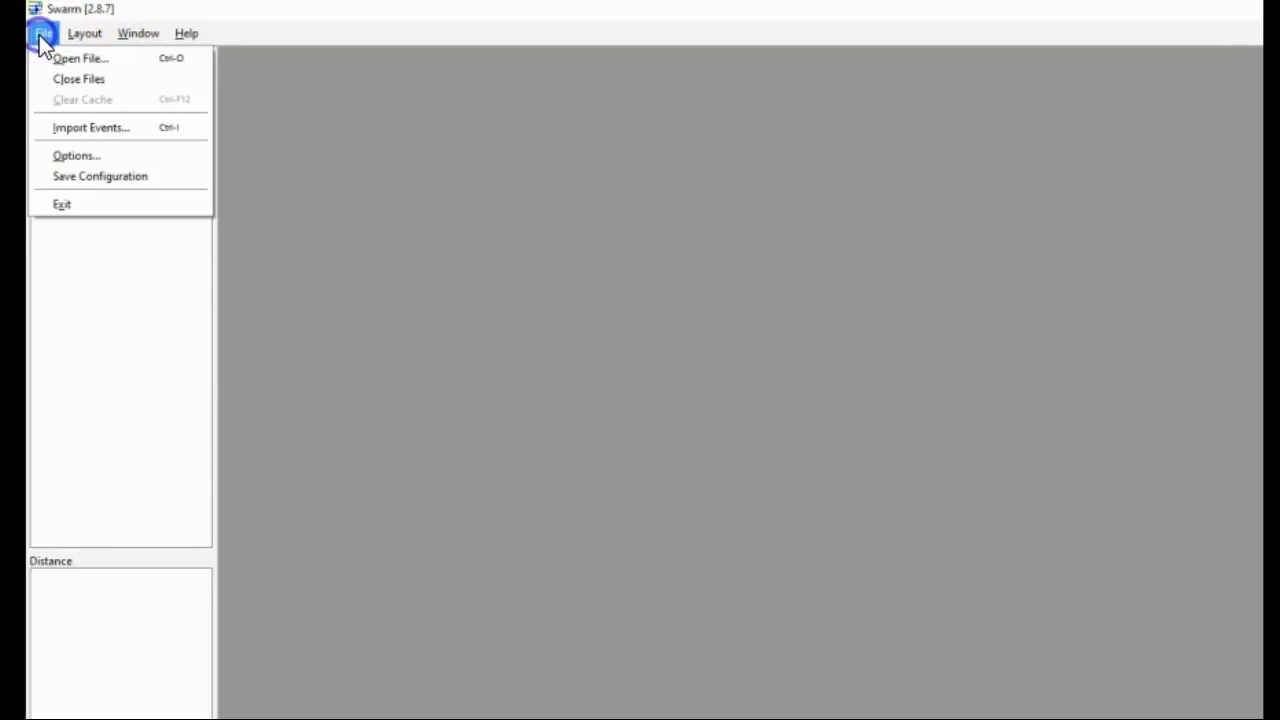
{"action": "left_click", "coordinate": [55, 60]}
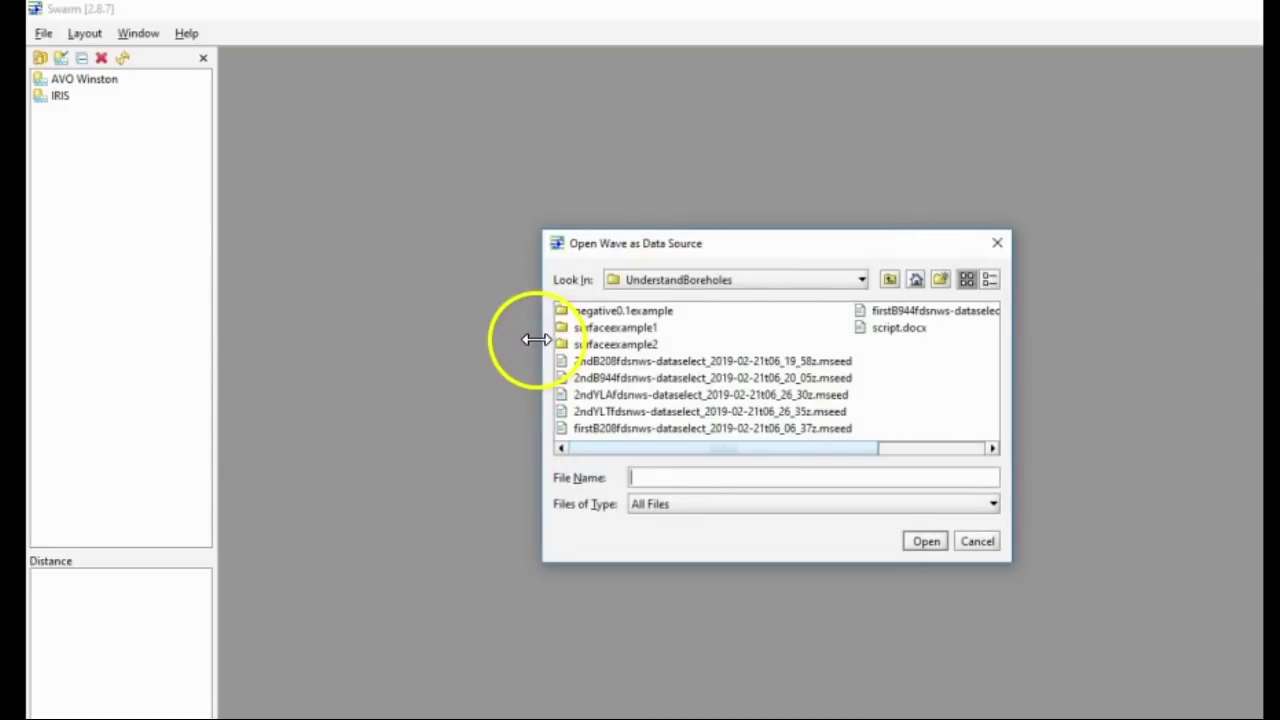
{"action": "double_click", "coordinate": [648, 315]}
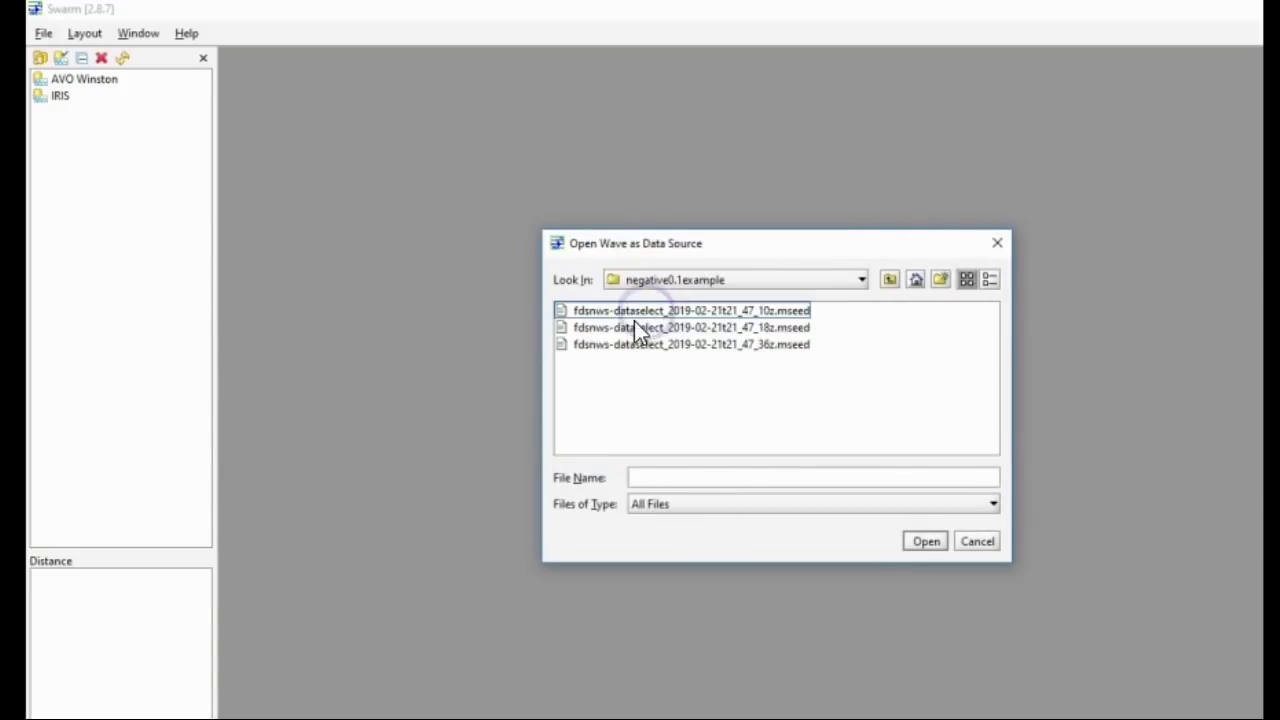
{"action": "left_click", "coordinate": [629, 315]}
{"action": "left_click", "coordinate": [649, 346], "text": "shift"}
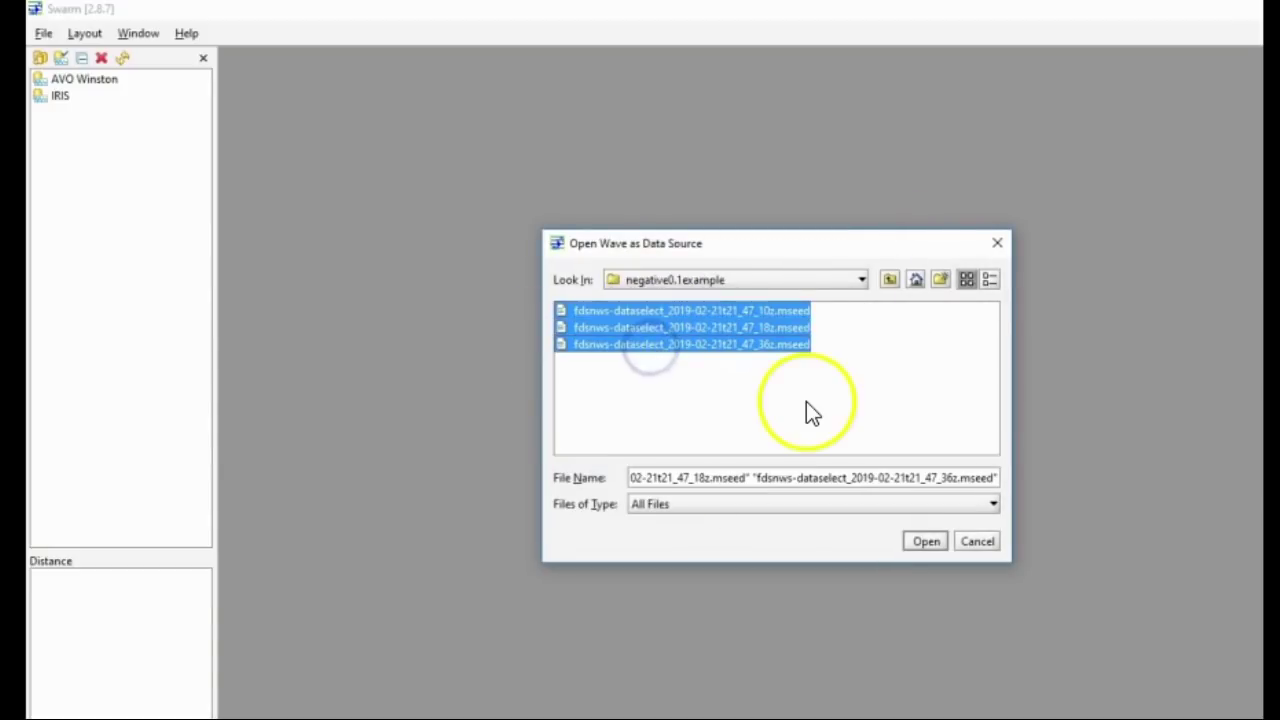
{"action": "left_click", "coordinate": [922, 542]}
{"action": "left_click", "coordinate": [318, 261]}
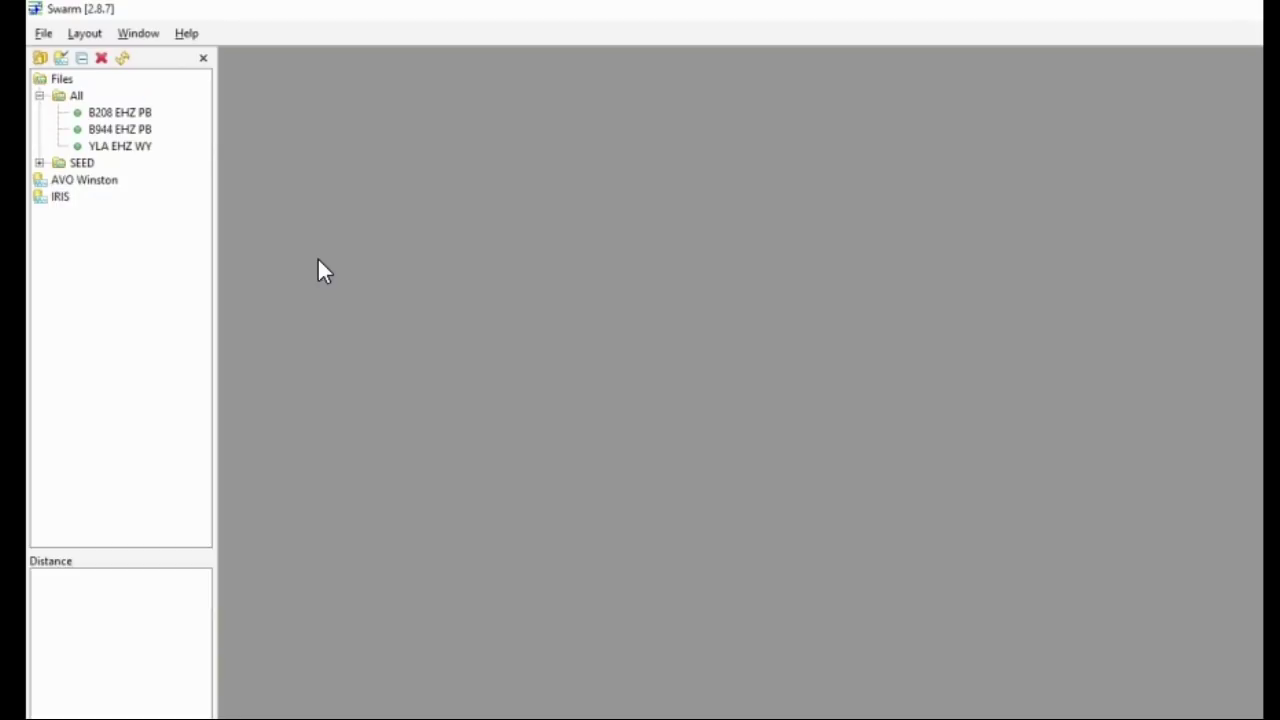
{"action": "double_click", "coordinate": [120, 112]}
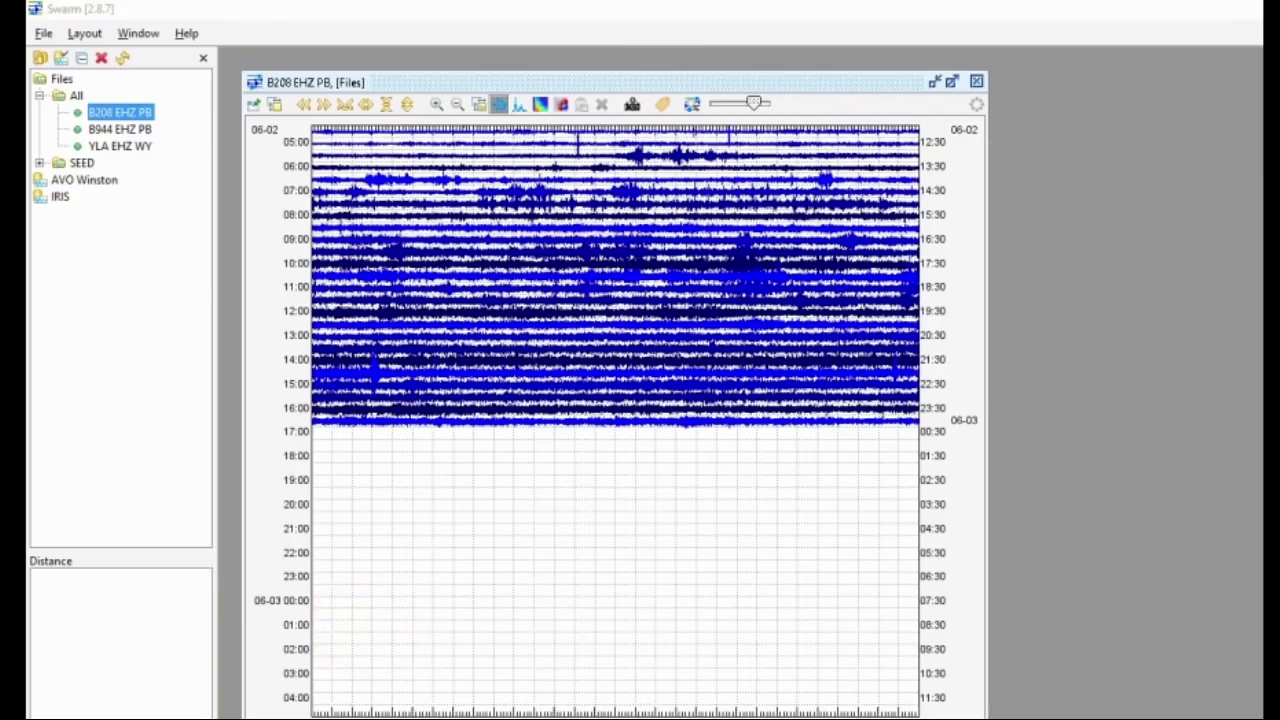
{"action": "left_click", "coordinate": [335, 700]}
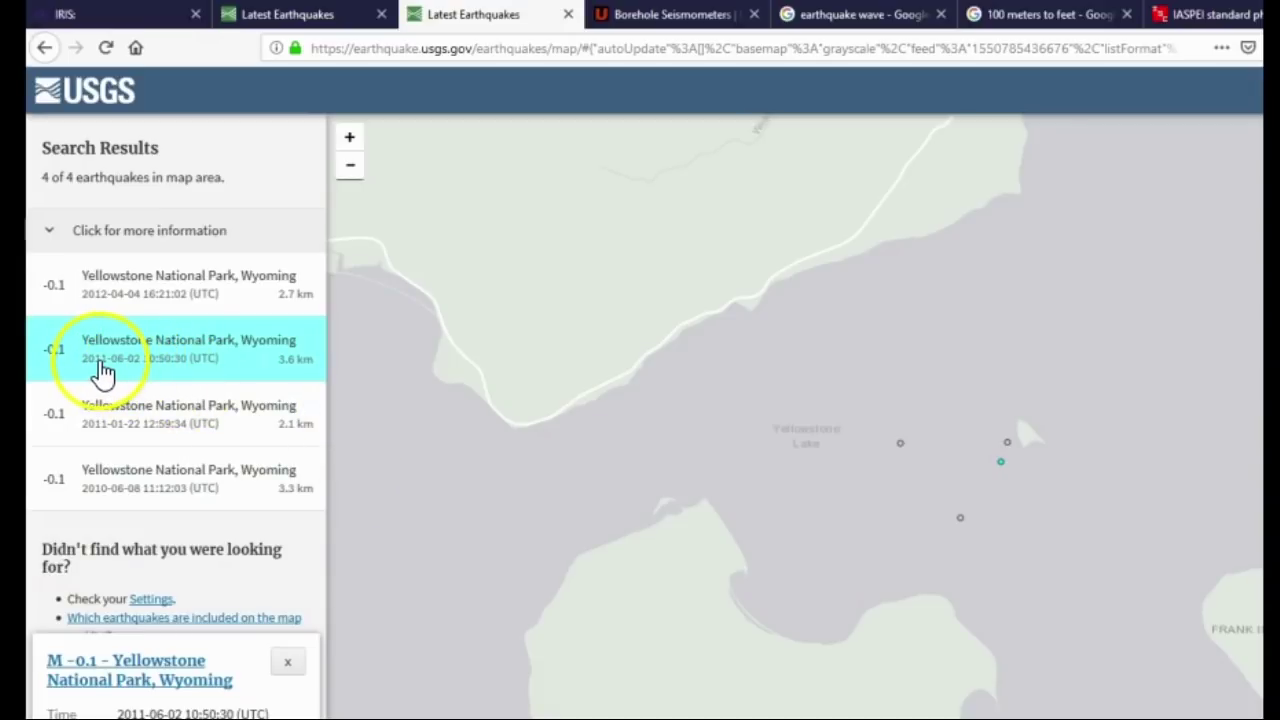
{"action": "key", "text": "alt+Tab"}
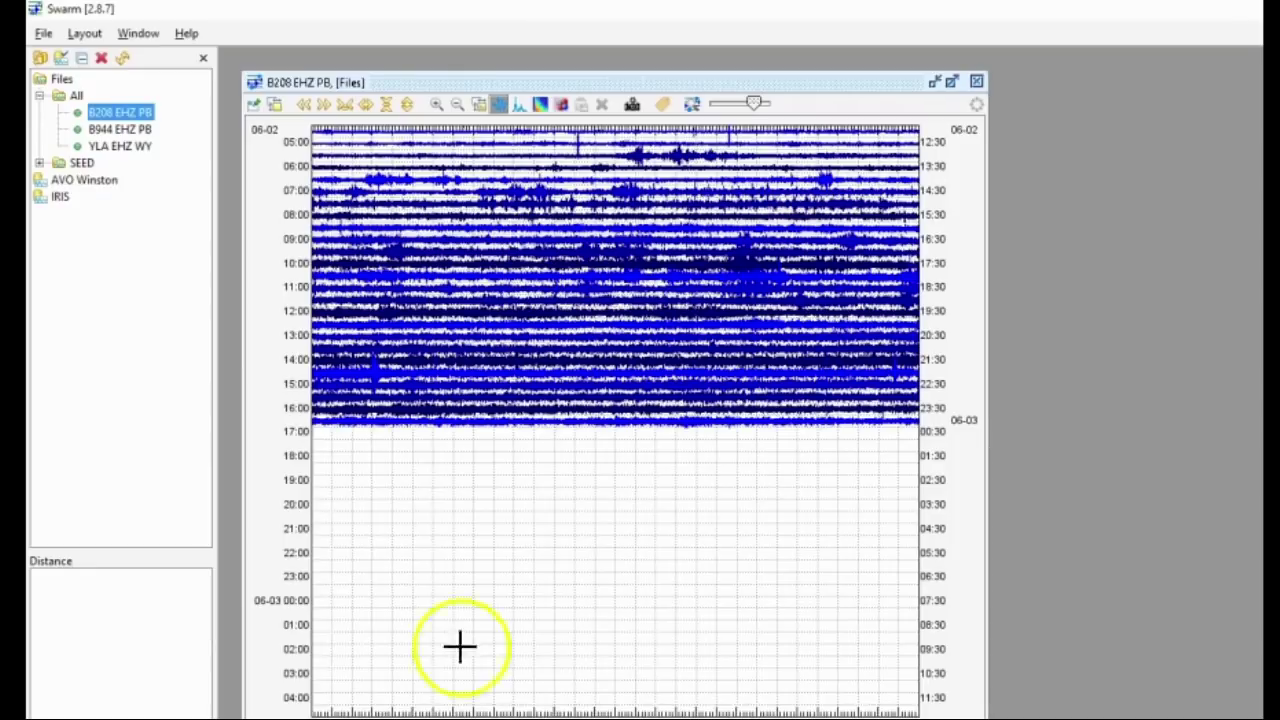
{"action": "left_click", "coordinate": [274, 105]}
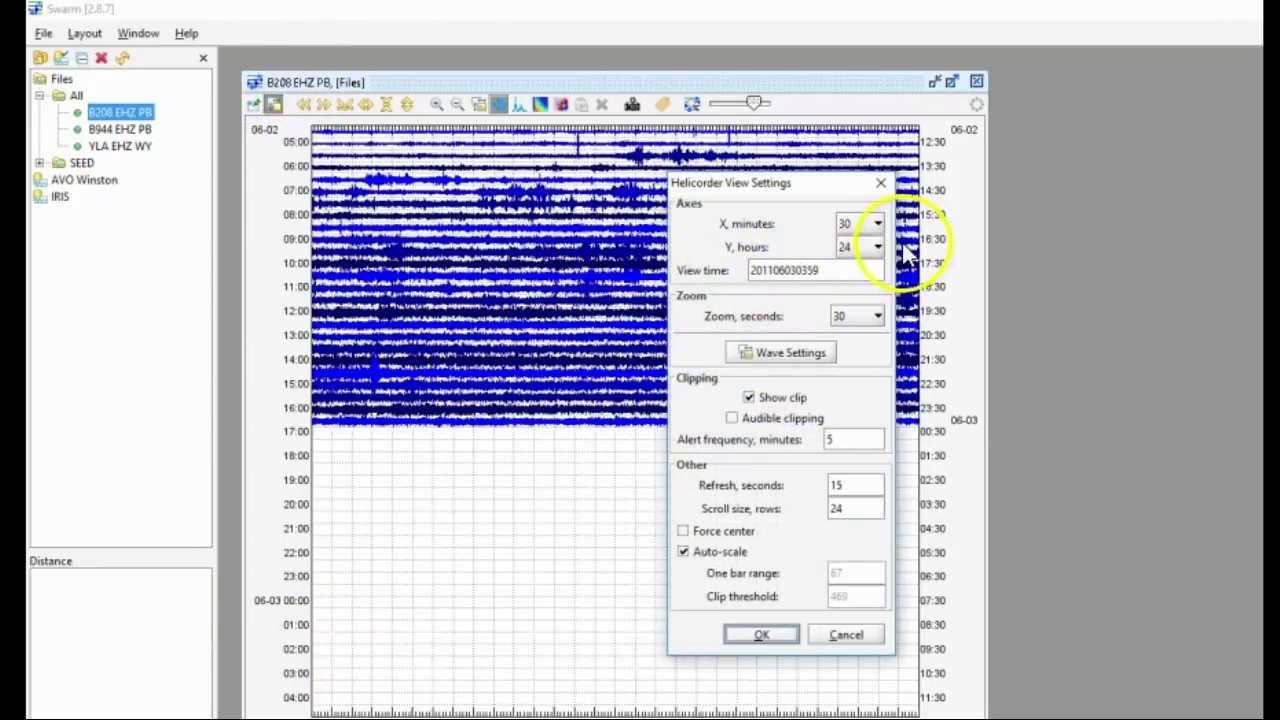
{"action": "left_click", "coordinate": [880, 183]}
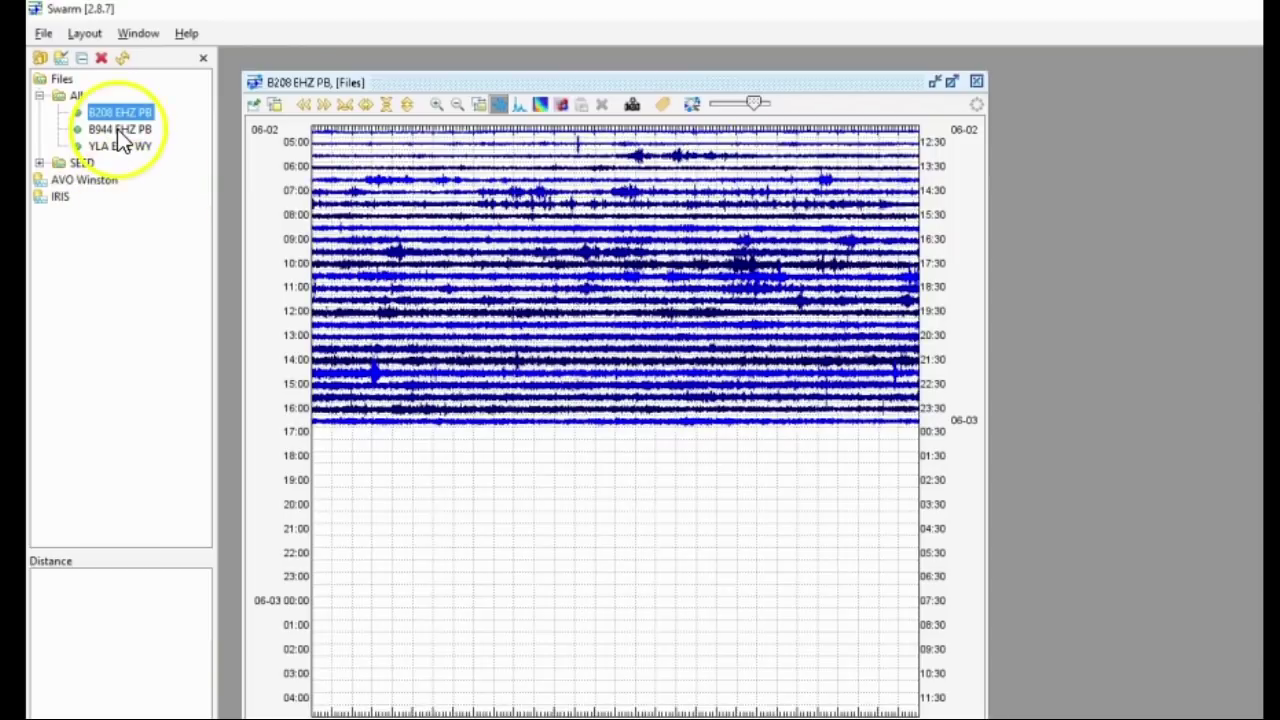
Step: Shift the B208 helicorder back to start at 06-01 17:00, turn off persistent rescale and set the spectrogram overlap to 95%
{"action": "left_click", "coordinate": [303, 105]}
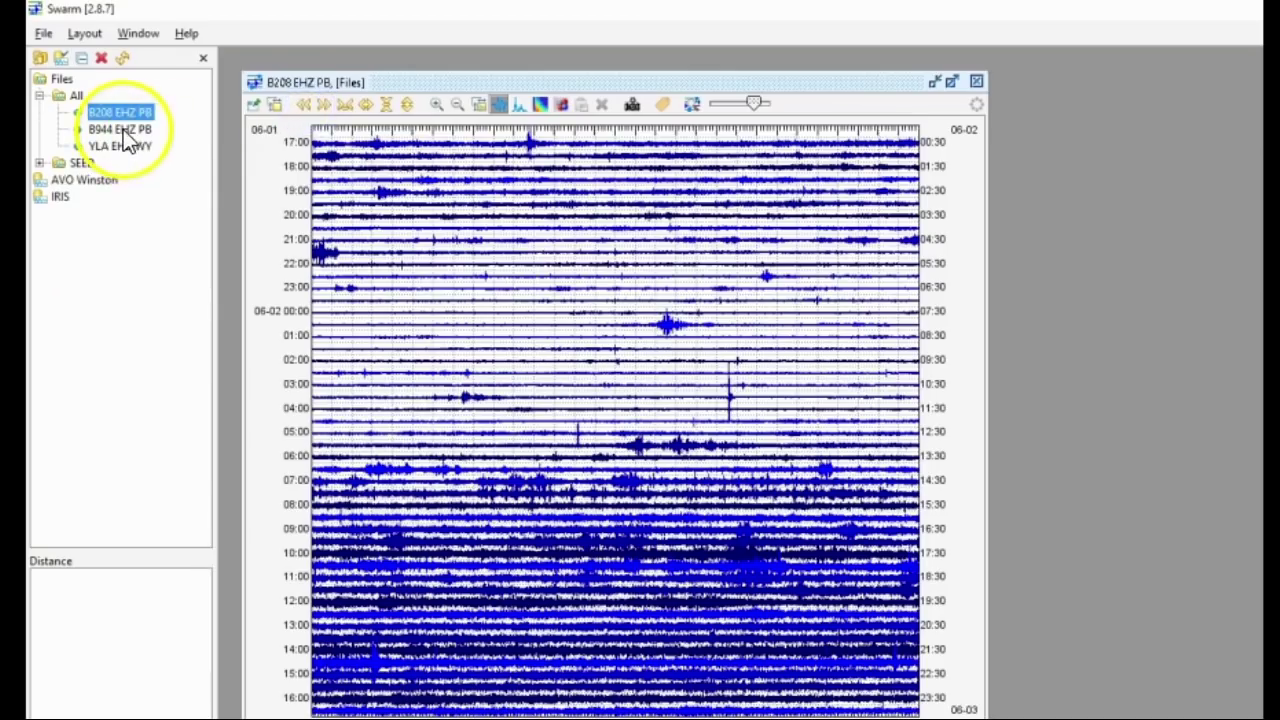
{"action": "left_click", "coordinate": [478, 104]}
{"action": "left_click", "coordinate": [915, 257]}
{"action": "double_click", "coordinate": [722, 438]}
{"action": "type", "text": "95"}
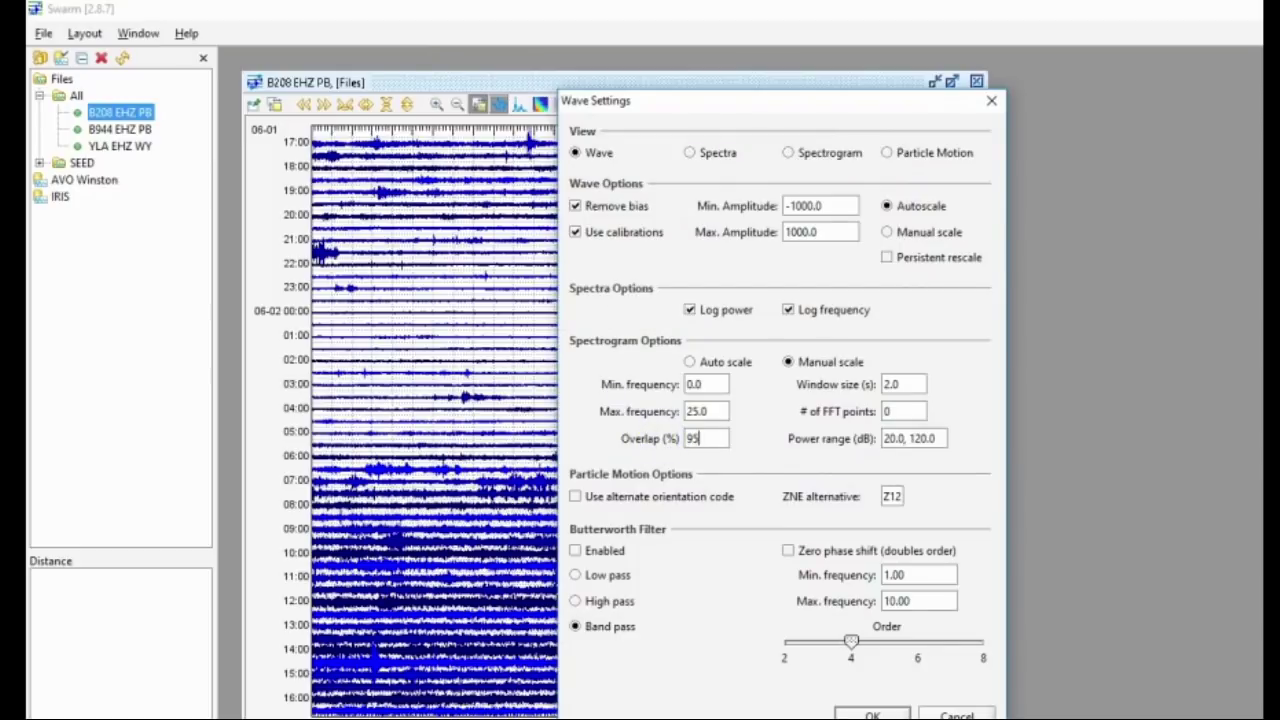
{"action": "left_click", "coordinate": [872, 714]}
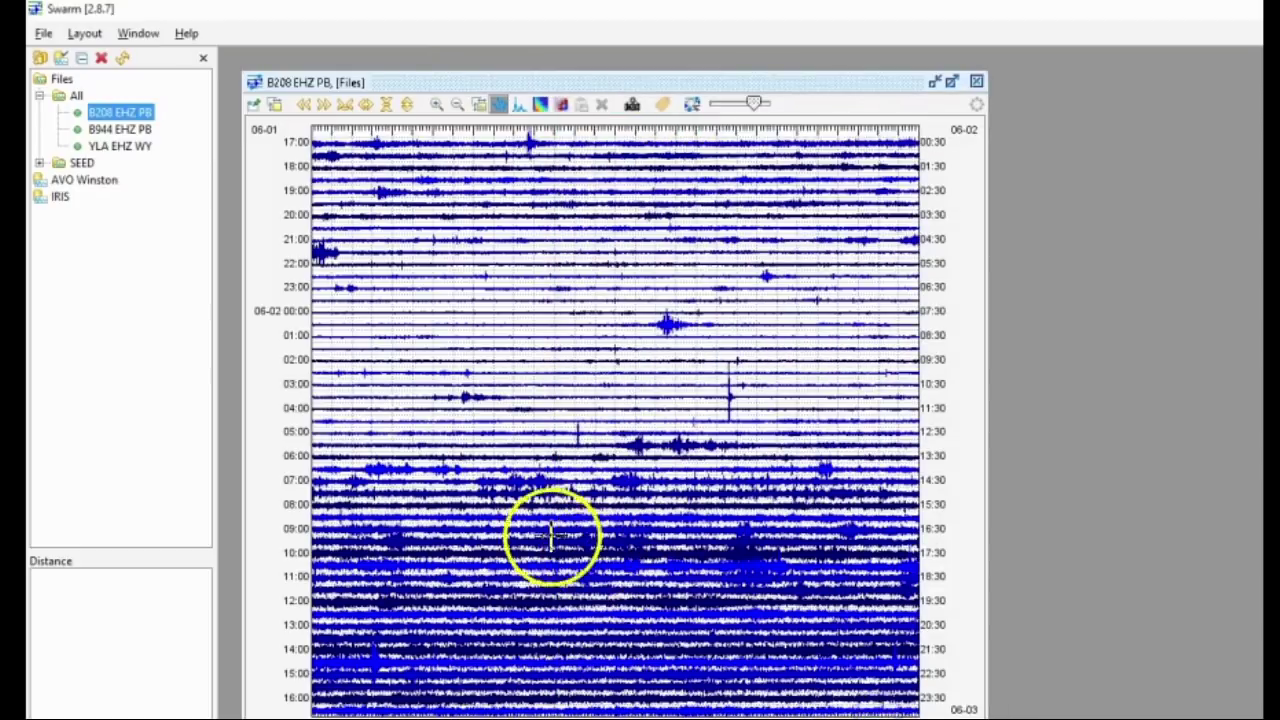
Step: Open the B944 EHZ PB helicorder, check its view time, and inspect the waveform of the large burst around 18:42 UTC
{"action": "double_click", "coordinate": [110, 129]}
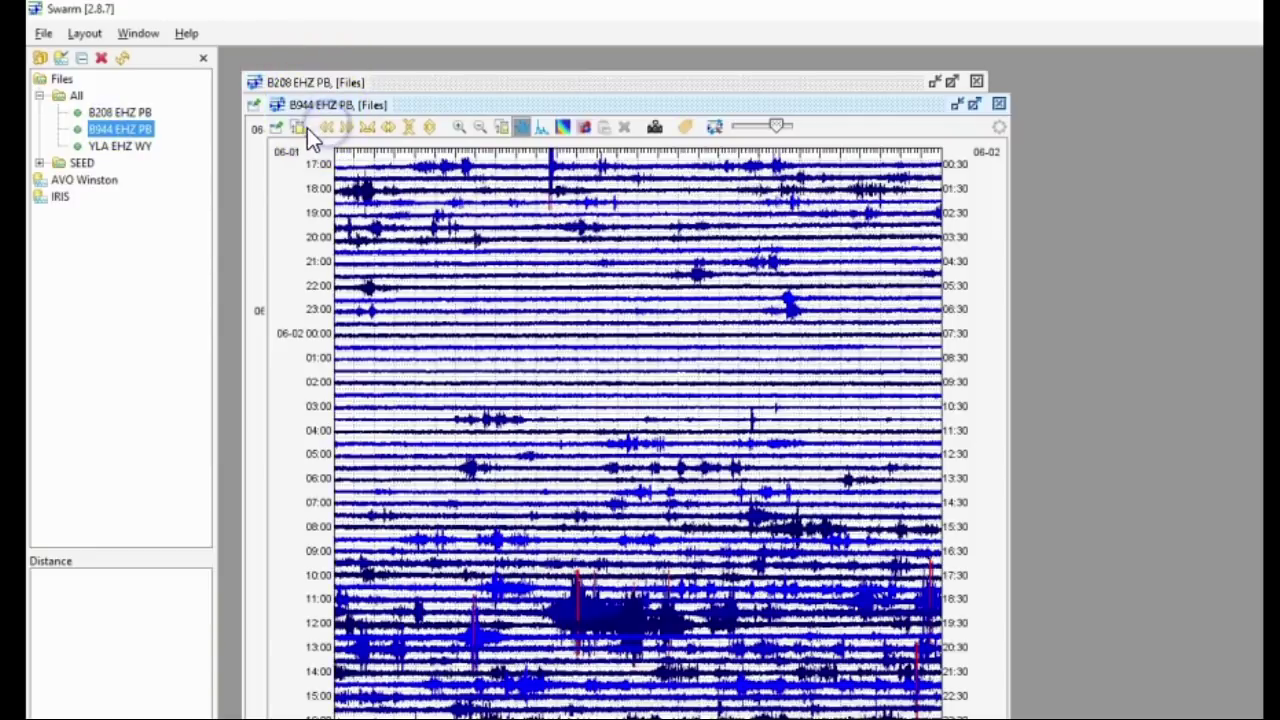
{"action": "left_click", "coordinate": [297, 127]}
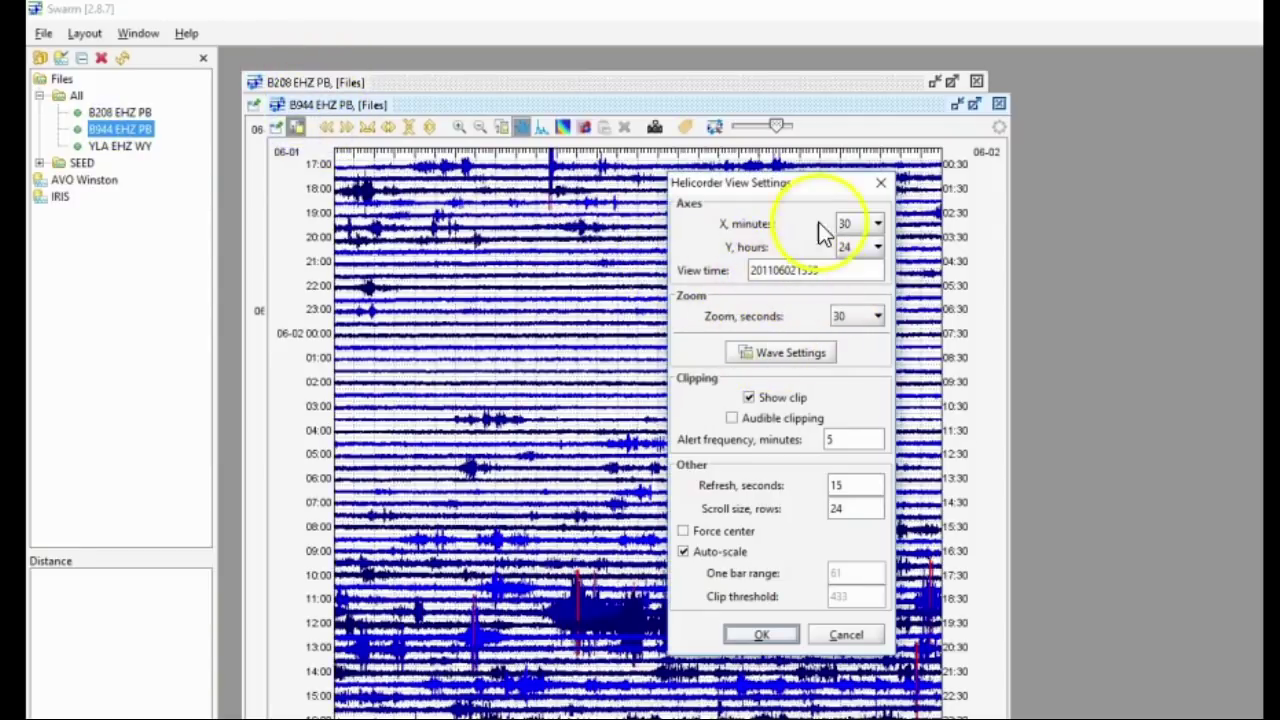
{"action": "left_click", "coordinate": [880, 183]}
{"action": "left_click", "coordinate": [582, 618]}
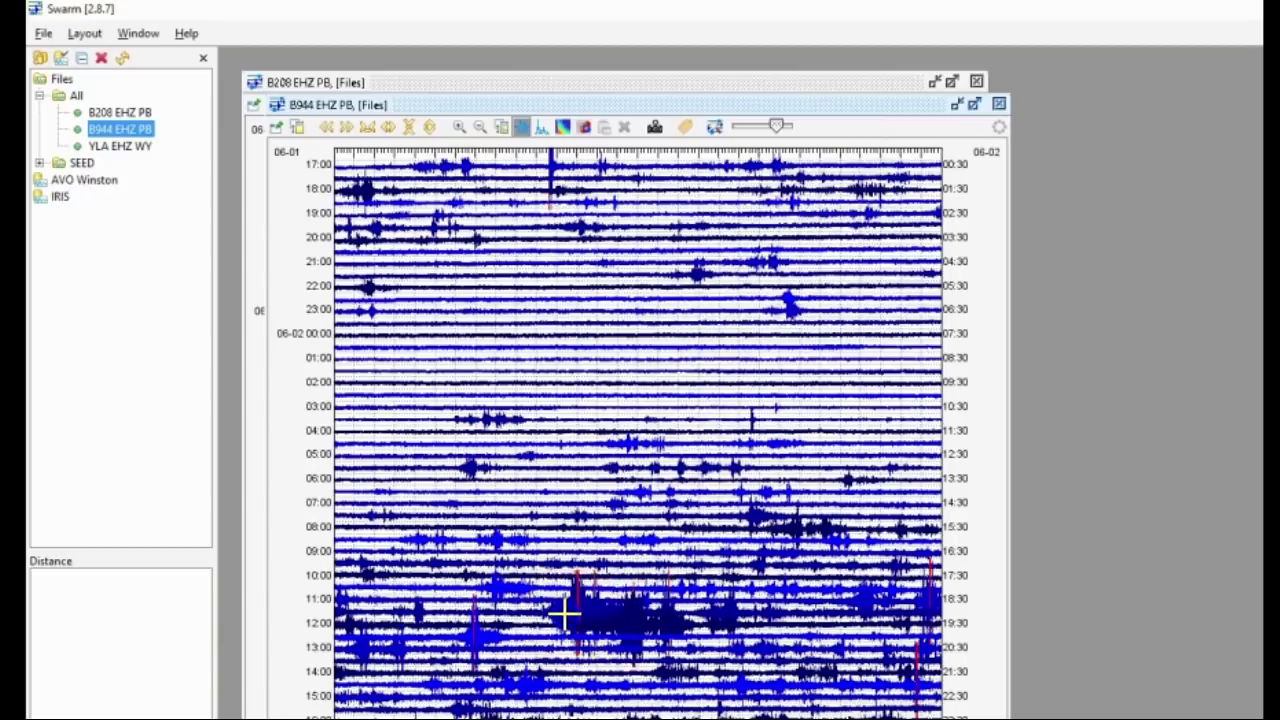
{"action": "left_click", "coordinate": [573, 612]}
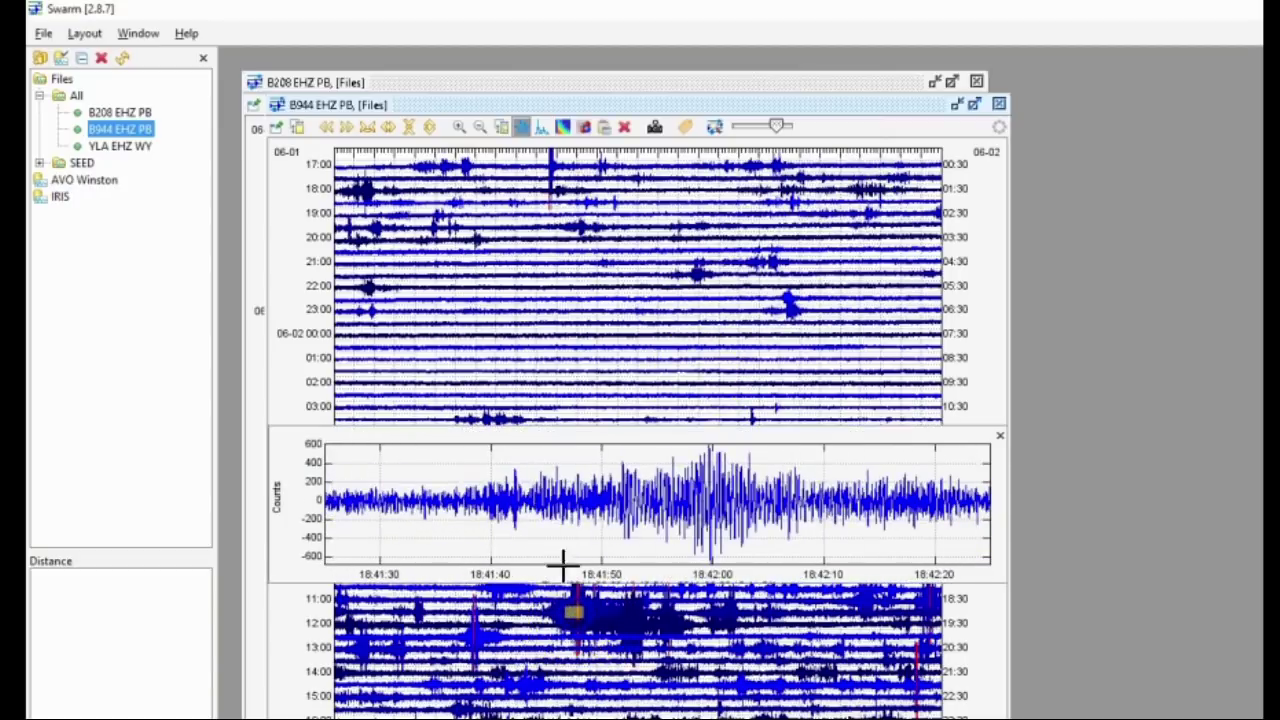
{"action": "left_click", "coordinate": [997, 432]}
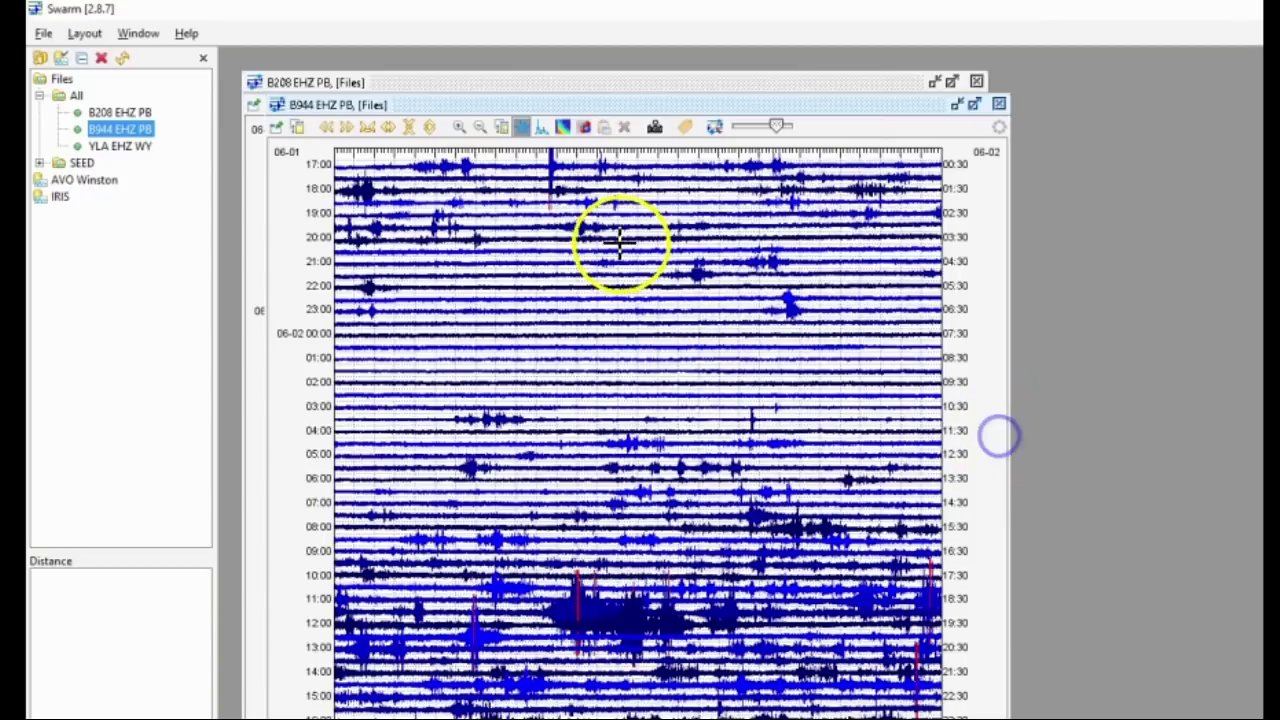
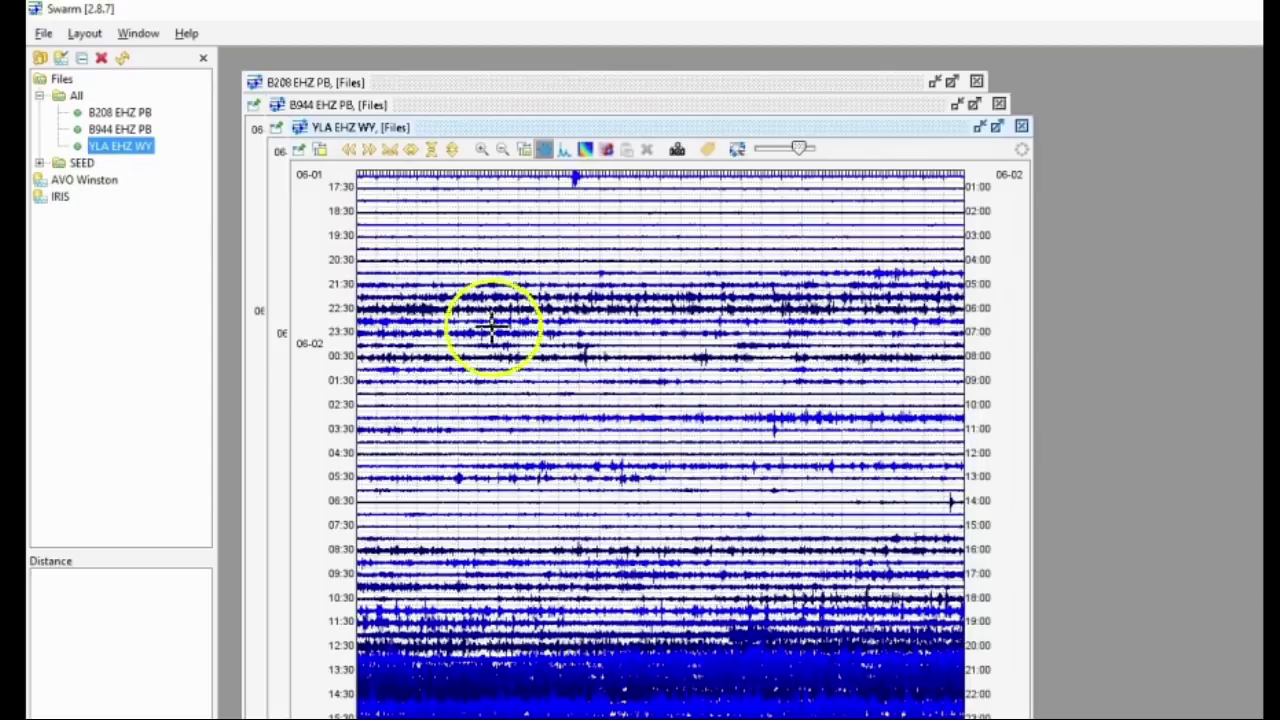
{"action": "left_click", "coordinate": [319, 149]}
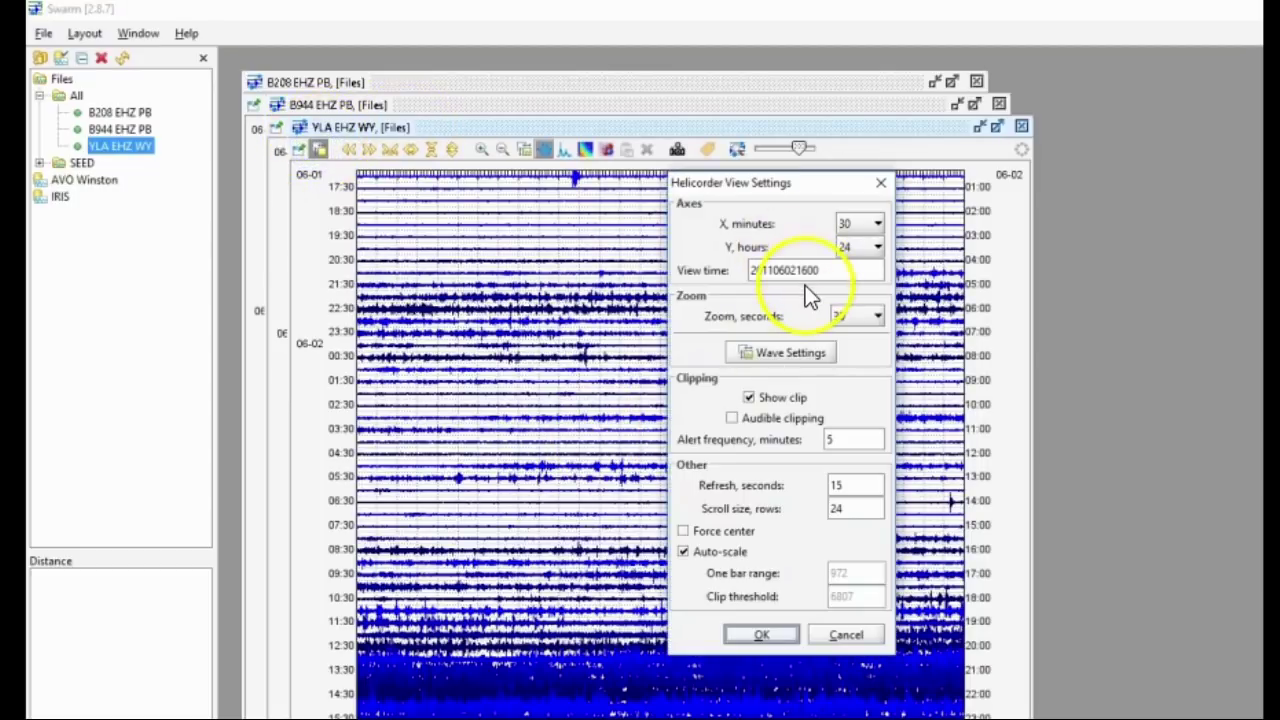
{"action": "left_click", "coordinate": [880, 184]}
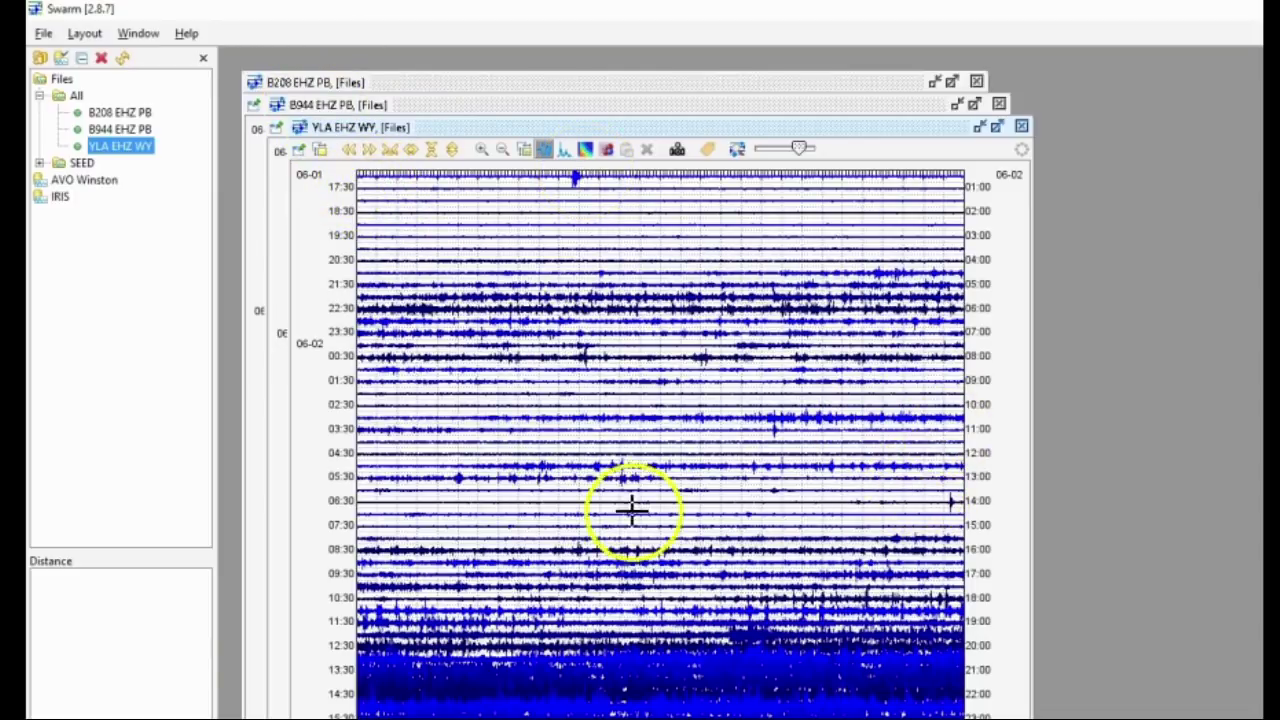
{"action": "left_click", "coordinate": [320, 683]}
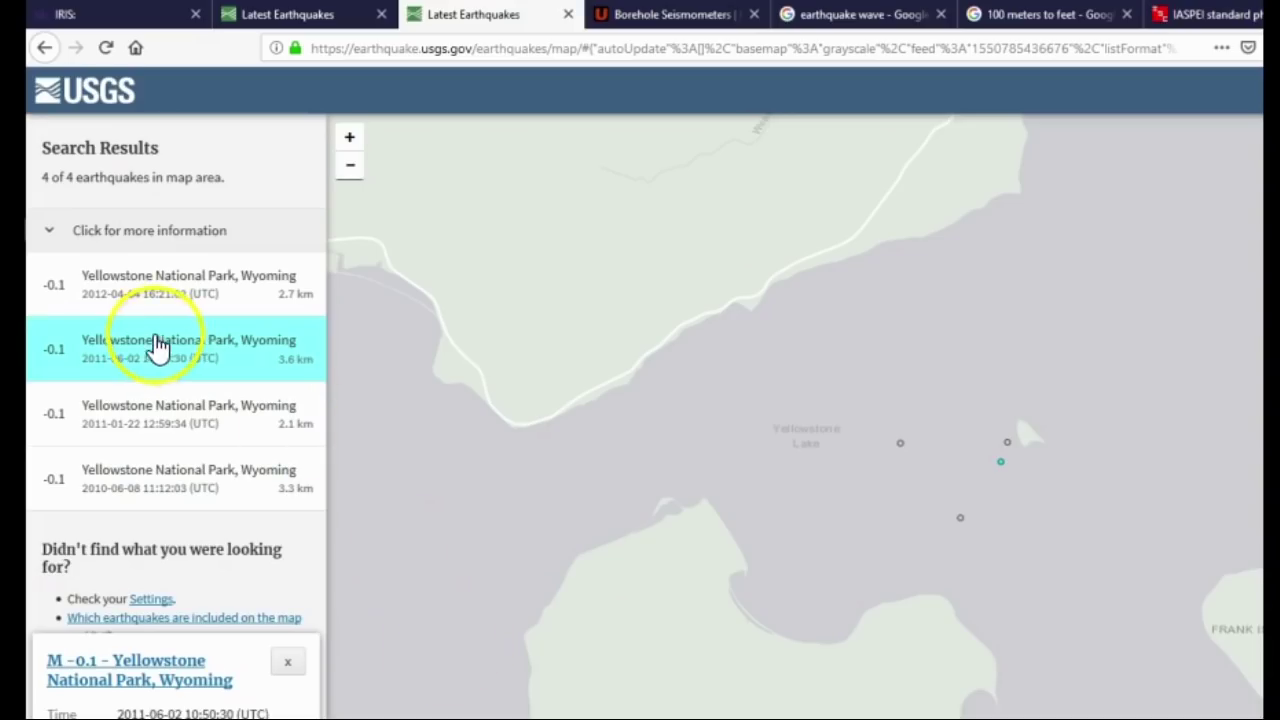
{"action": "left_click", "coordinate": [330, 700]}
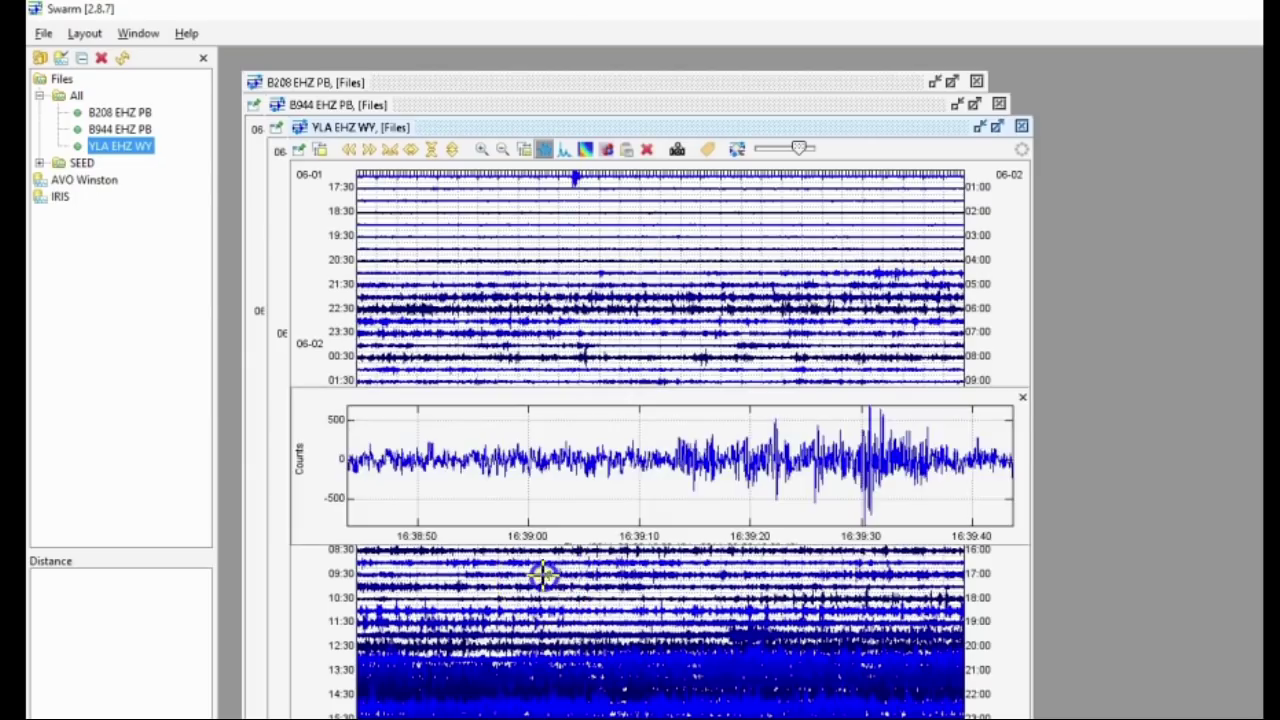
{"action": "left_click", "coordinate": [1022, 398]}
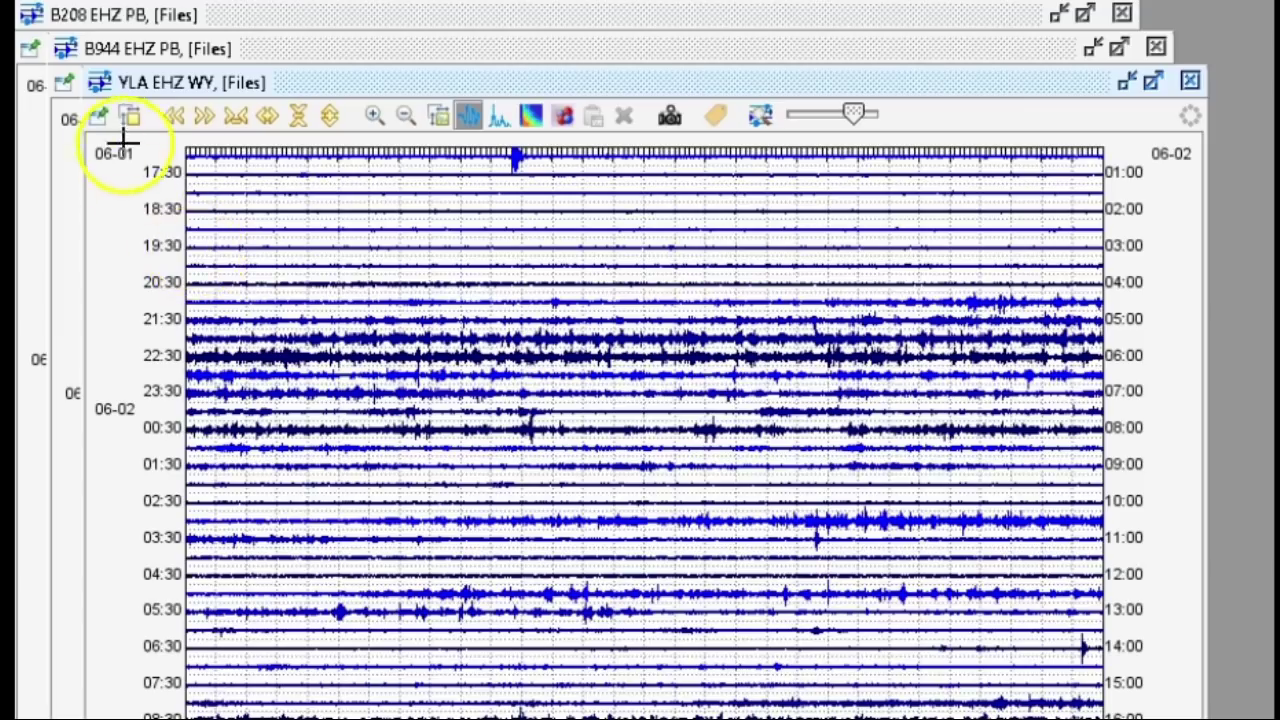
Step: Recheck the YLA helicorder's view time and open the waveform of its spike near 10:50:30 UTC
{"action": "left_click", "coordinate": [319, 149]}
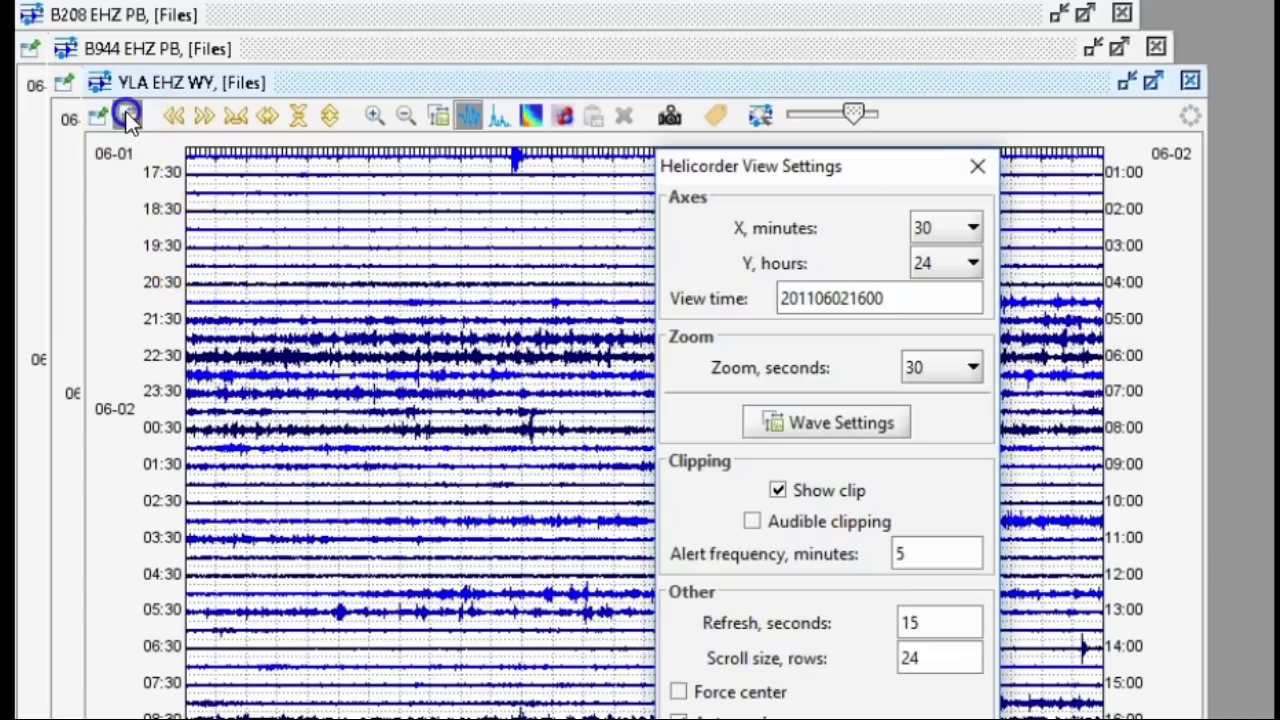
{"action": "left_click", "coordinate": [977, 166]}
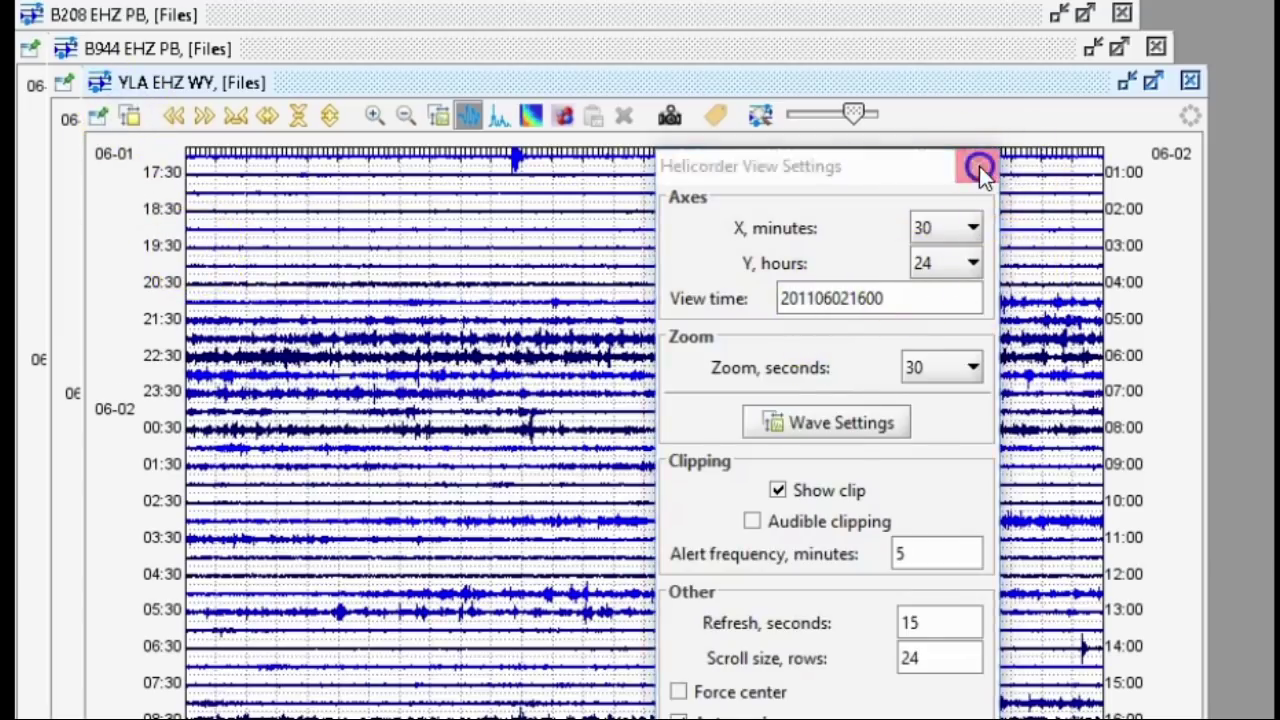
{"action": "left_click", "coordinate": [1098, 522]}
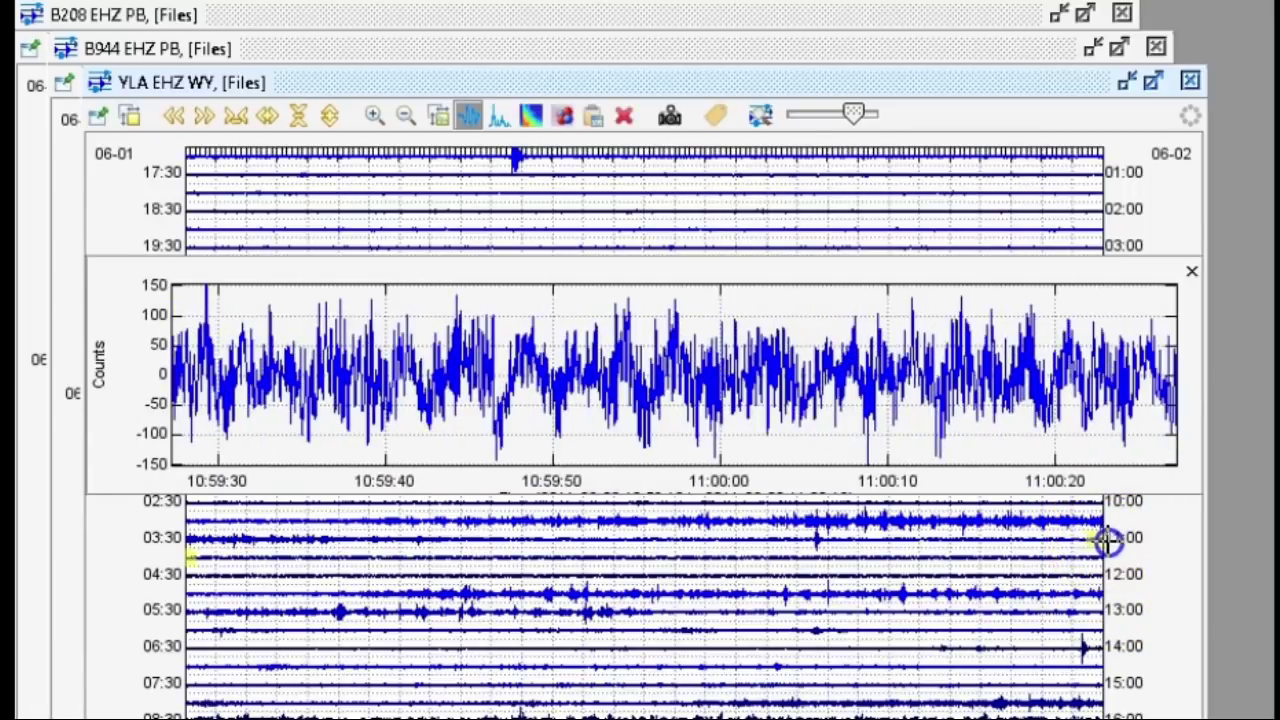
{"action": "left_click", "coordinate": [813, 538]}
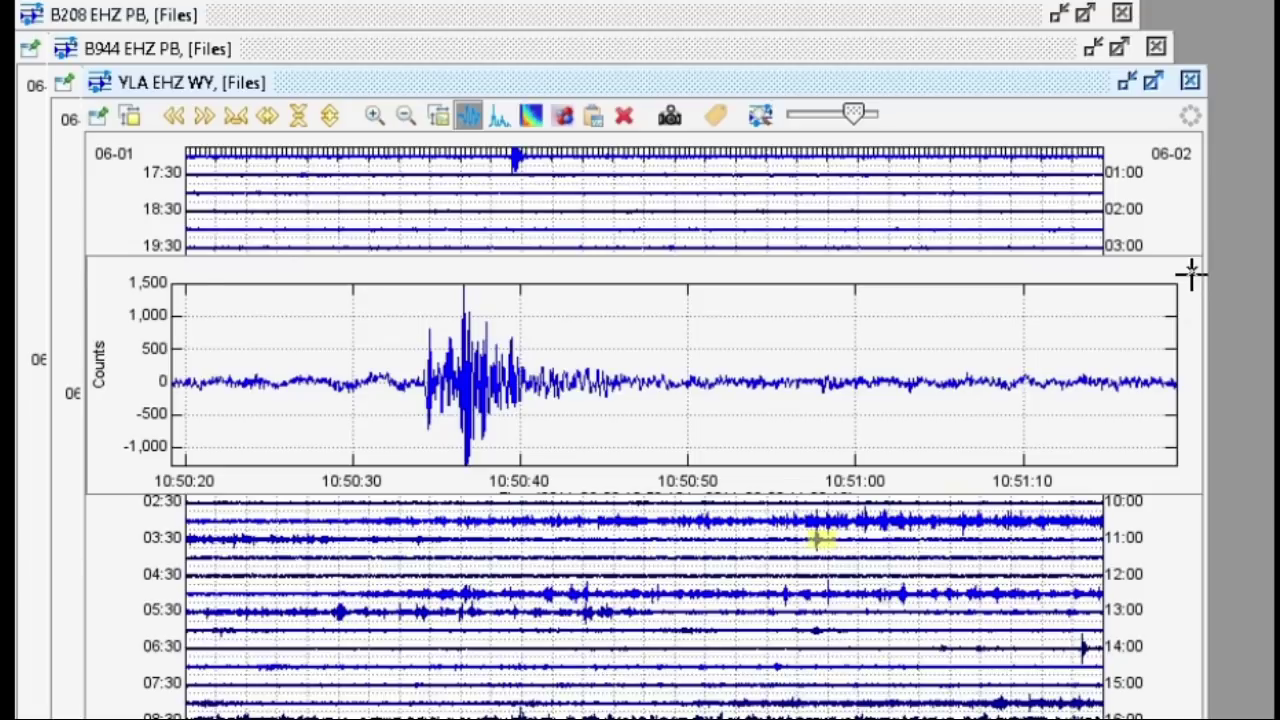
Step: Open the 10:50:30 event waveform on the B944 helicorder and examine its arrivals zoomed to about 10:50:33 to 10:50:45
{"action": "left_click", "coordinate": [673, 49]}
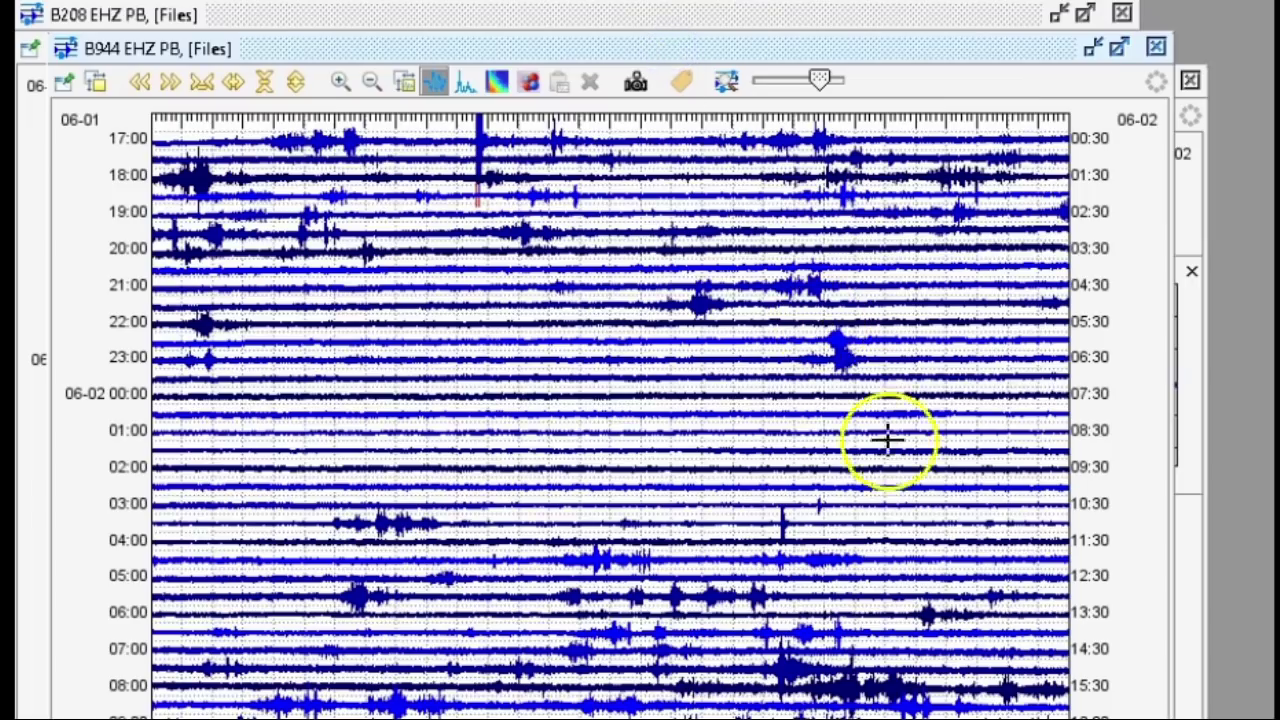
{"action": "left_click", "coordinate": [781, 523]}
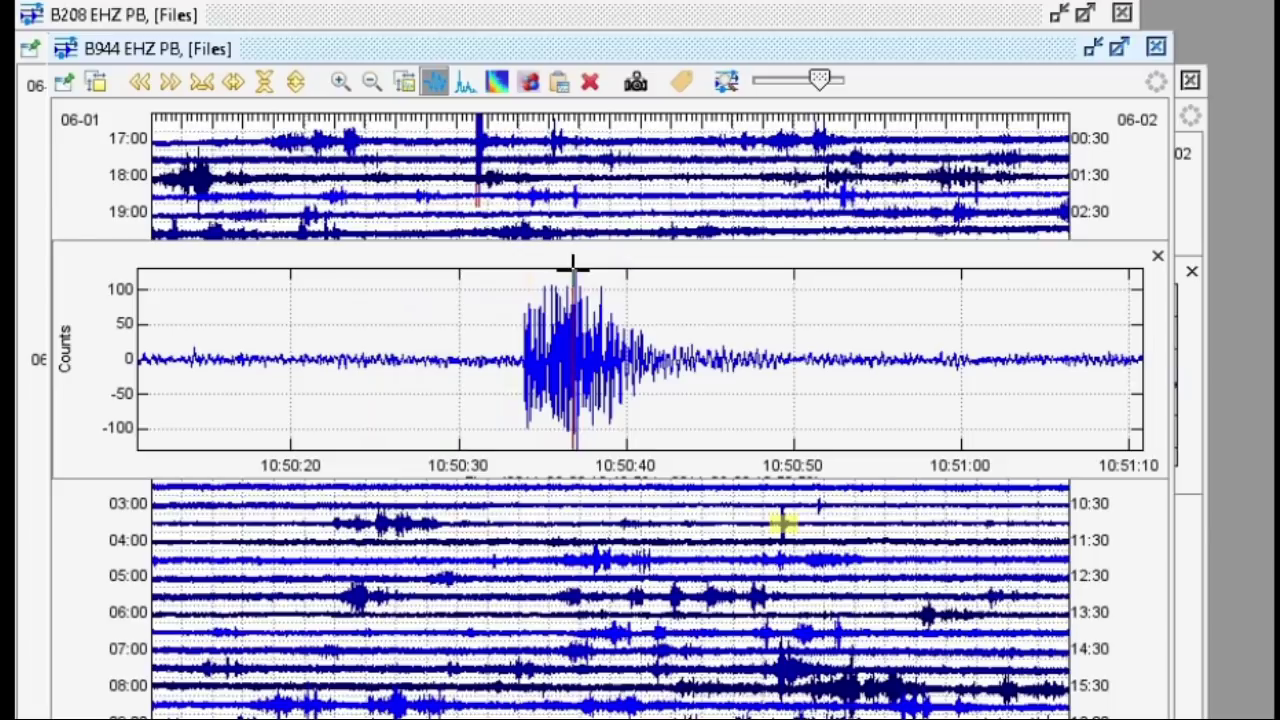
{"action": "left_click", "coordinate": [498, 352]}
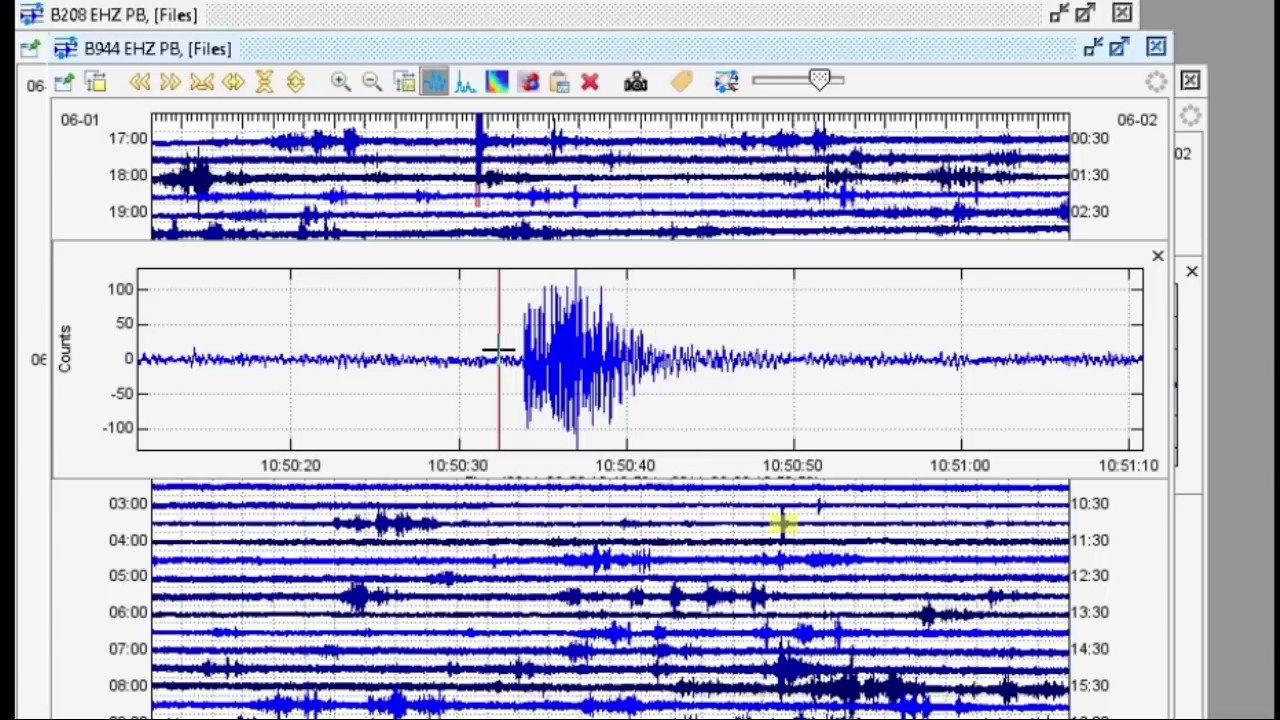
{"action": "left_click_drag", "start_coordinate": [498, 352], "coordinate": [720, 367]}
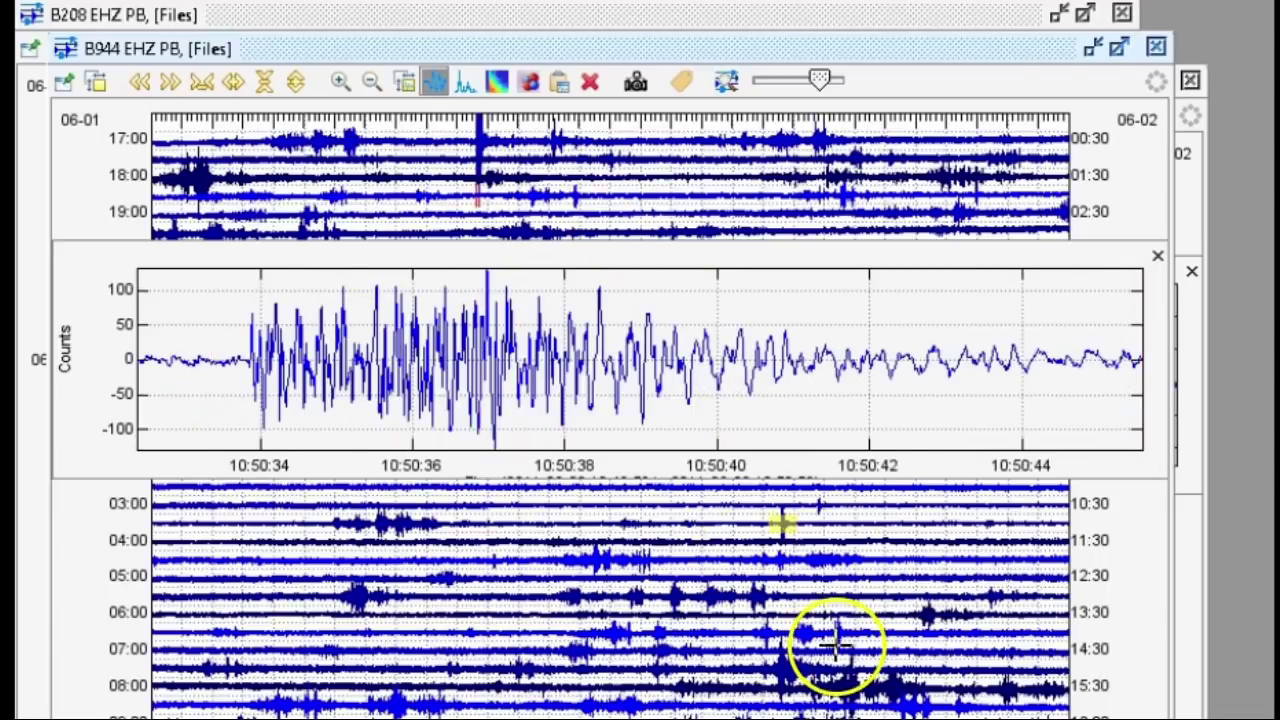
{"action": "left_click", "coordinate": [781, 528]}
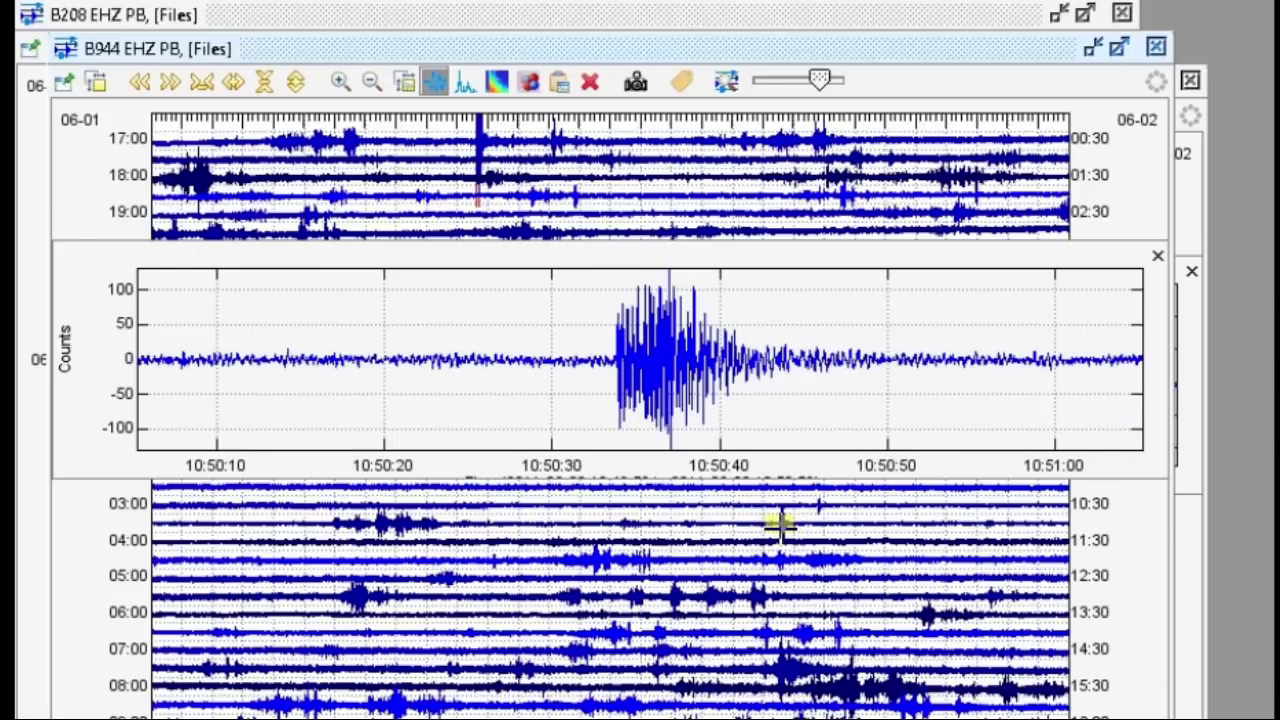
Step: Open the same event's waveform on the B208 helicorder, examine it zoomed to about 10:50:33 to 10:50:41, and close it
{"action": "left_click", "coordinate": [560, 22]}
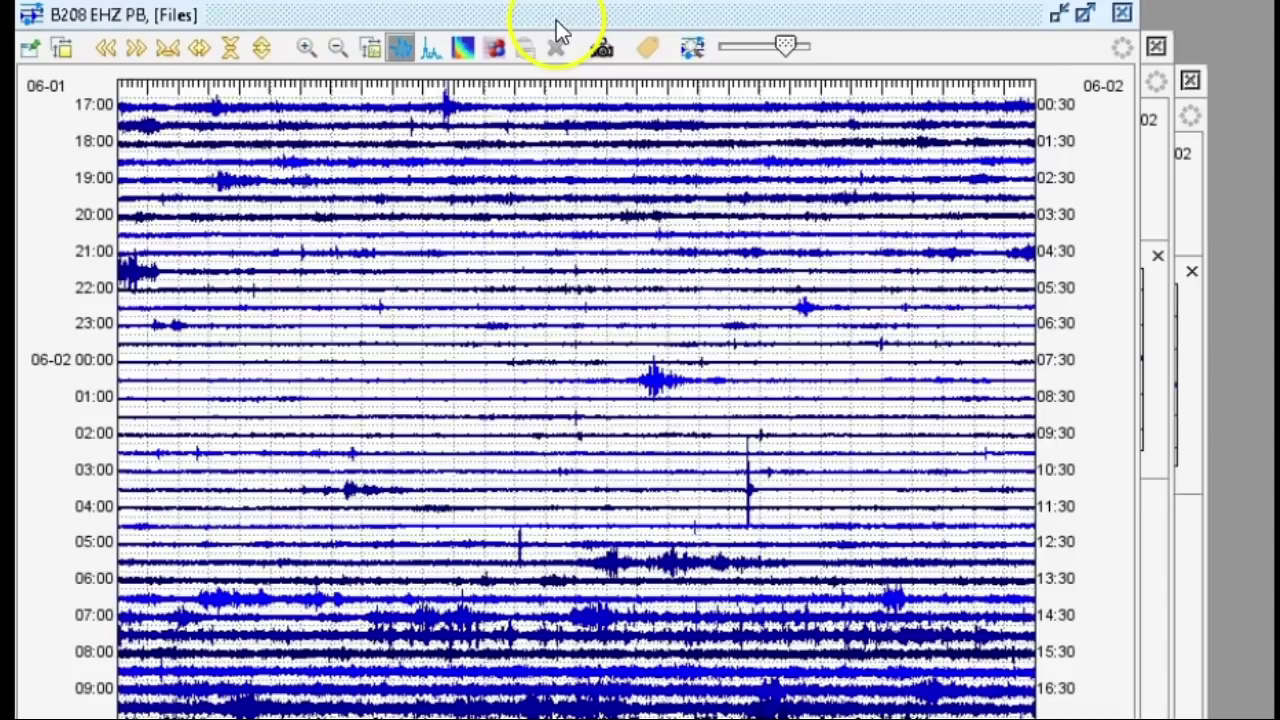
{"action": "left_click", "coordinate": [750, 490]}
{"action": "left_click_drag", "start_coordinate": [431, 357], "coordinate": [686, 343]}
{"action": "left_click_drag", "start_coordinate": [309, 330], "coordinate": [737, 357]}
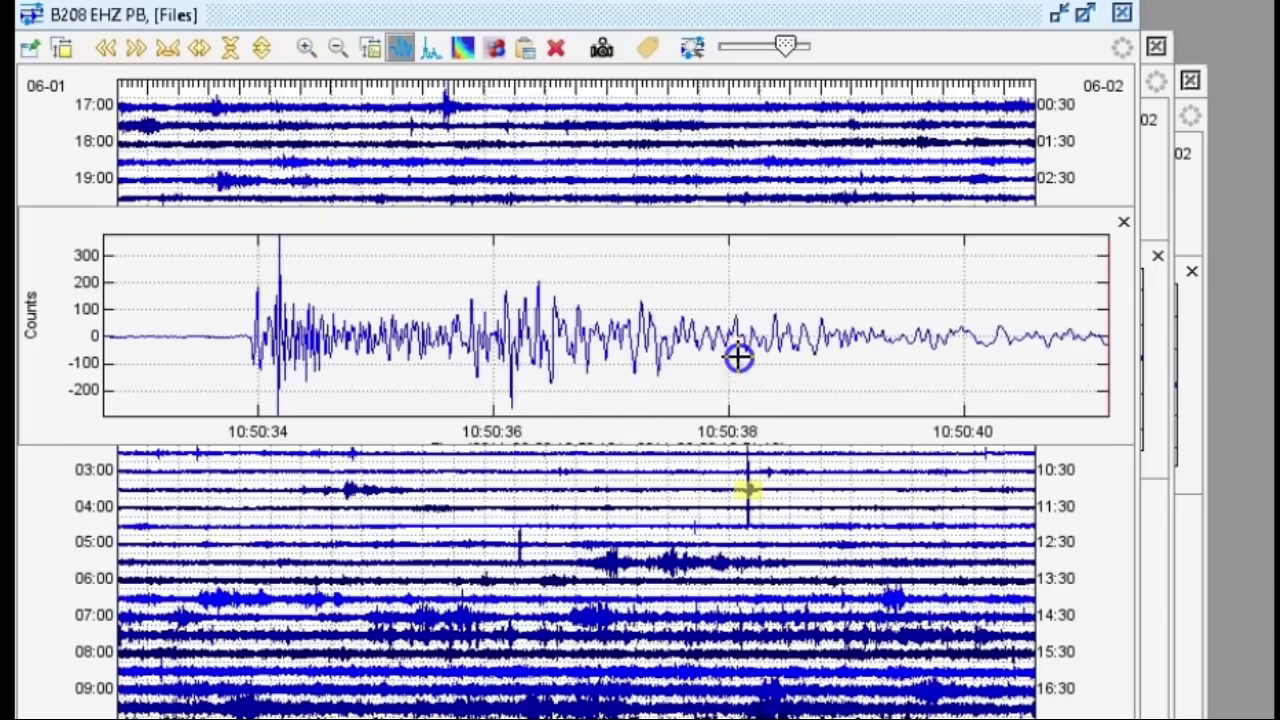
{"action": "mouse_move", "coordinate": [305, 310]}
{"action": "left_mouse_down"}
{"action": "mouse_move", "coordinate": [263, 309]}
{"action": "mouse_move", "coordinate": [224, 285]}
{"action": "mouse_move", "coordinate": [293, 325]}
{"action": "left_mouse_up"}
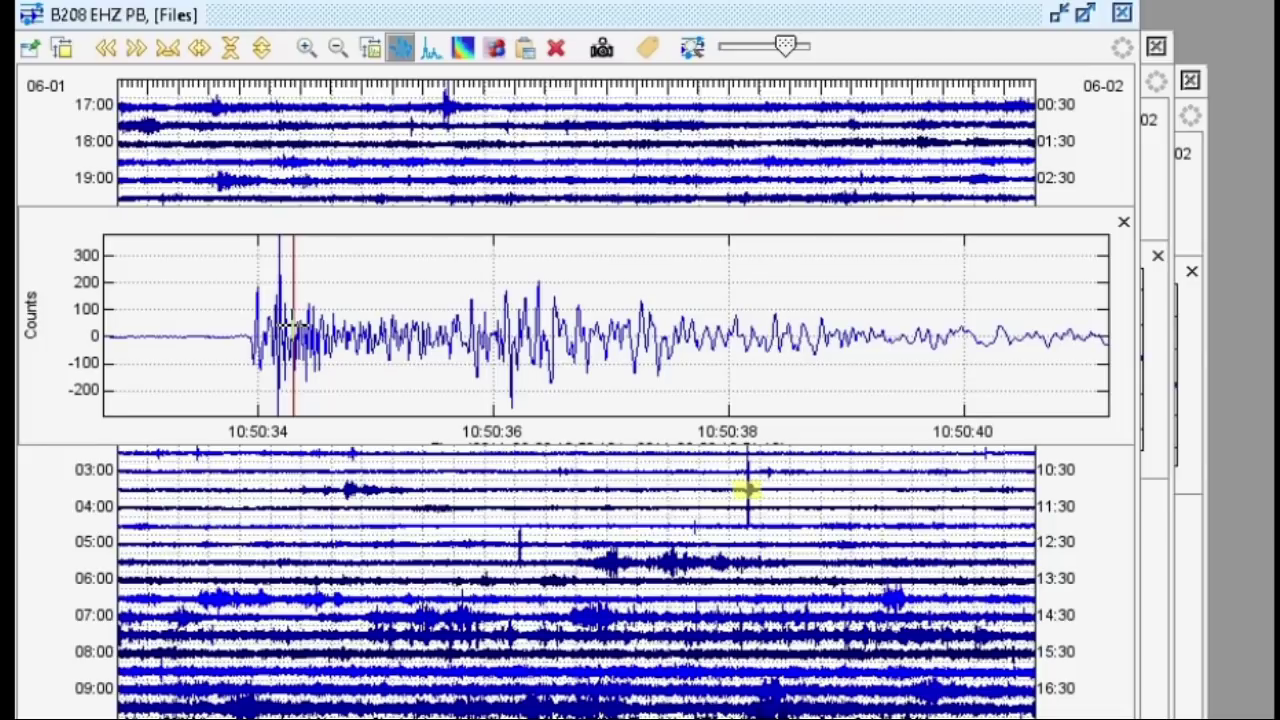
{"action": "left_click", "coordinate": [1123, 222]}
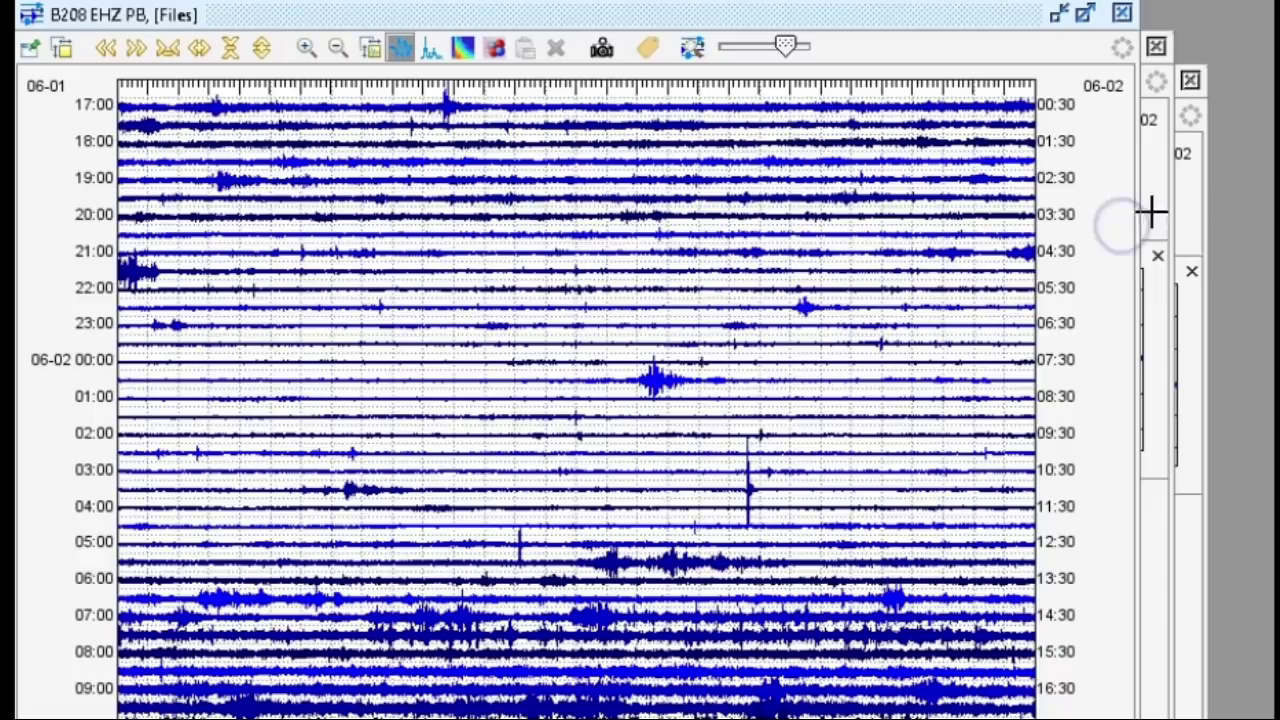
Step: Compare the B944 and B208 helicorders, and examine the B944 burst waveform zoomed to about 18:41:32 to 18:42:37
{"action": "left_click", "coordinate": [1160, 257]}
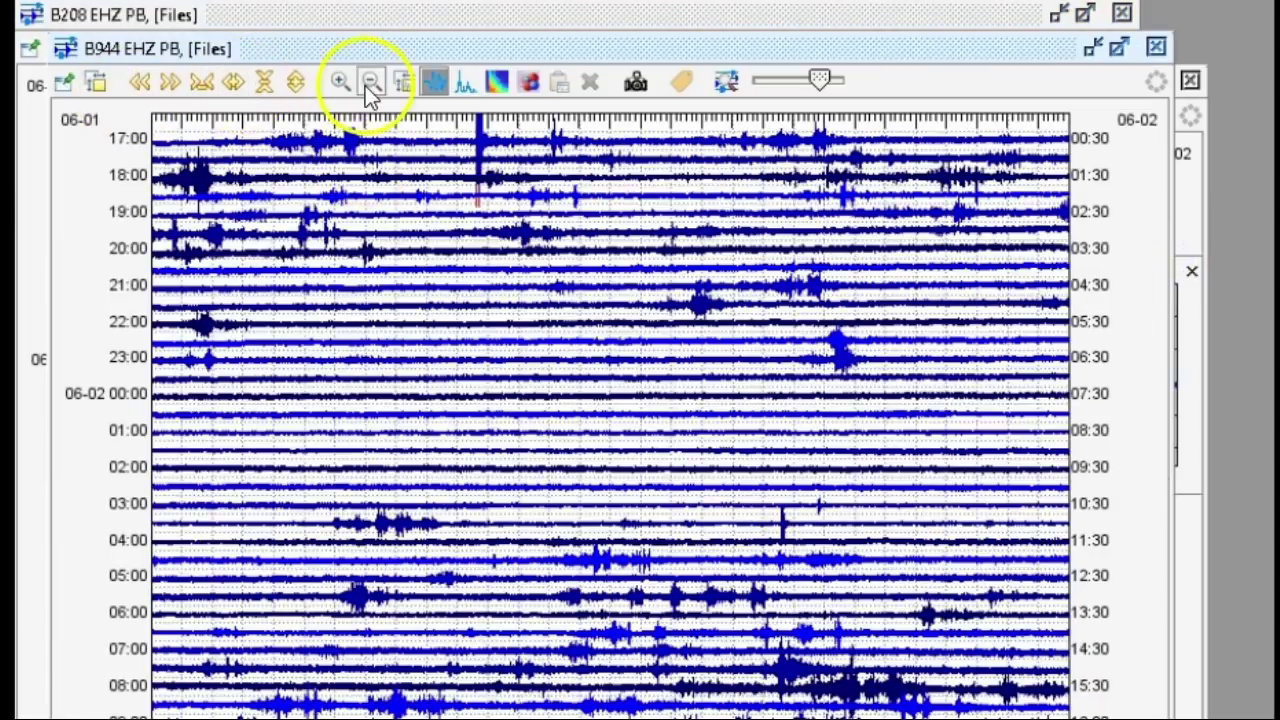
{"action": "left_click", "coordinate": [396, 18]}
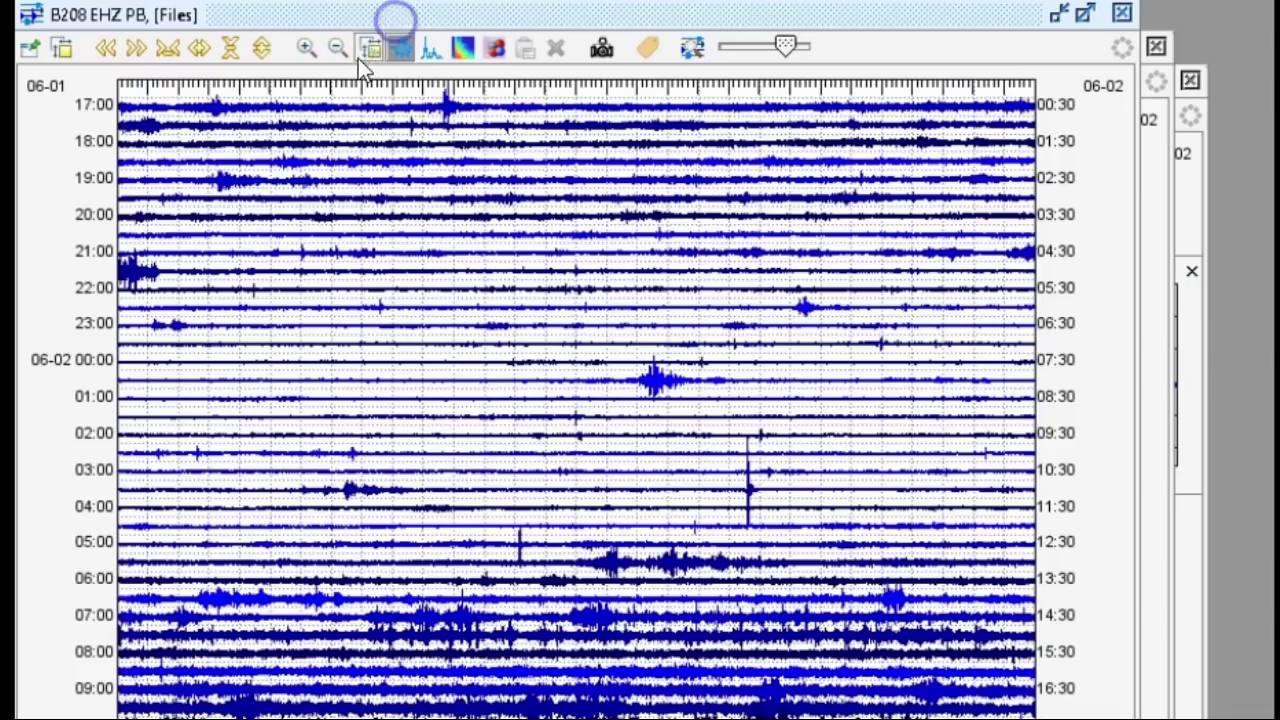
{"action": "left_click", "coordinate": [1150, 285]}
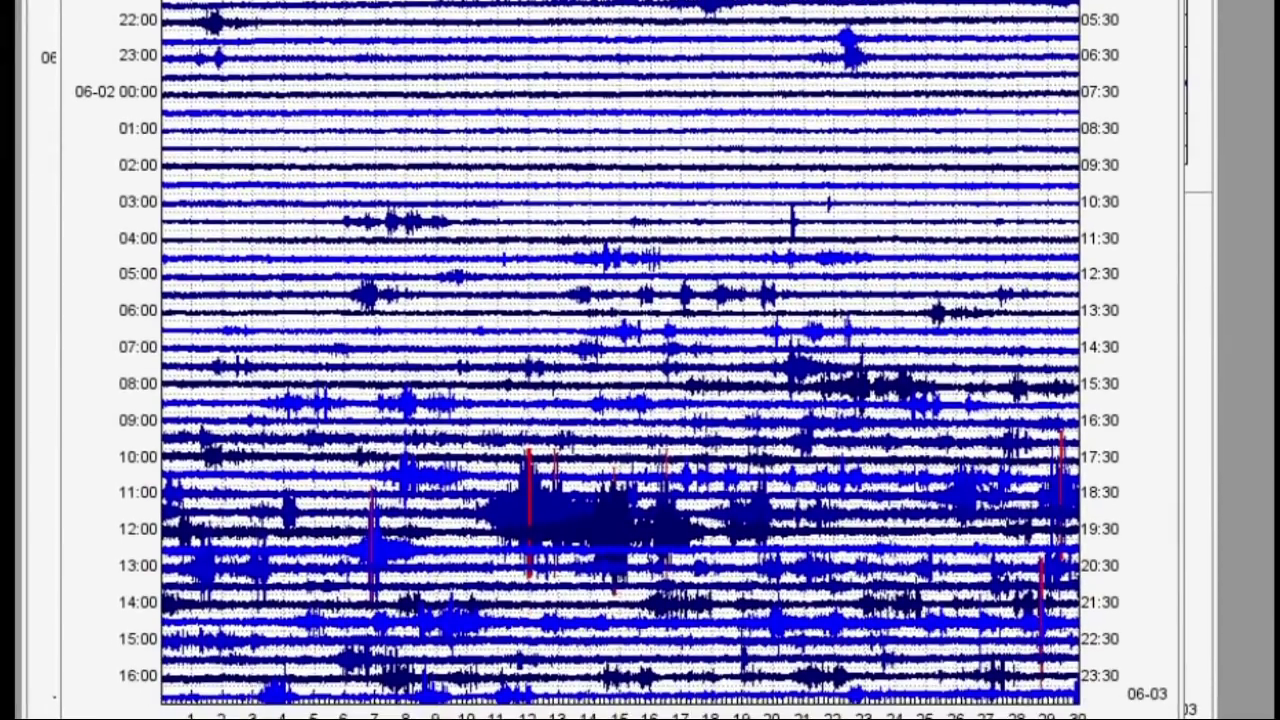
{"action": "left_click_drag", "start_coordinate": [514, 500], "coordinate": [549, 508]}
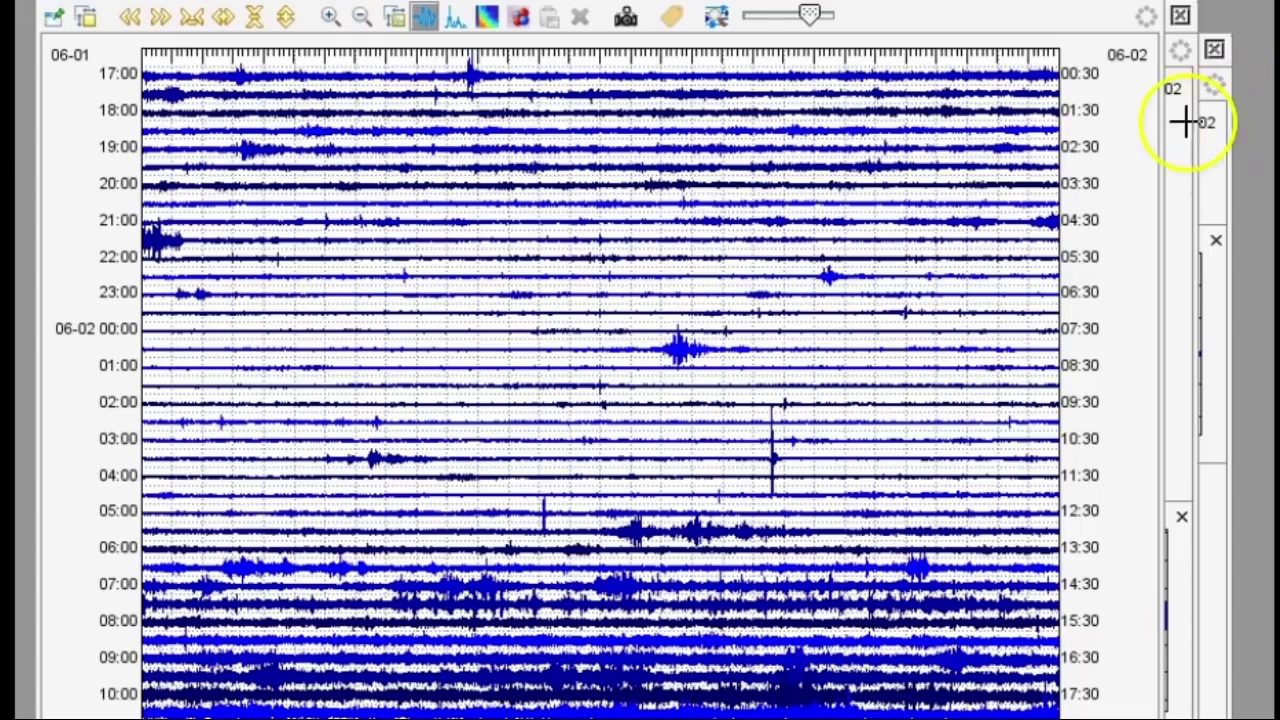
{"action": "left_click", "coordinate": [1171, 131]}
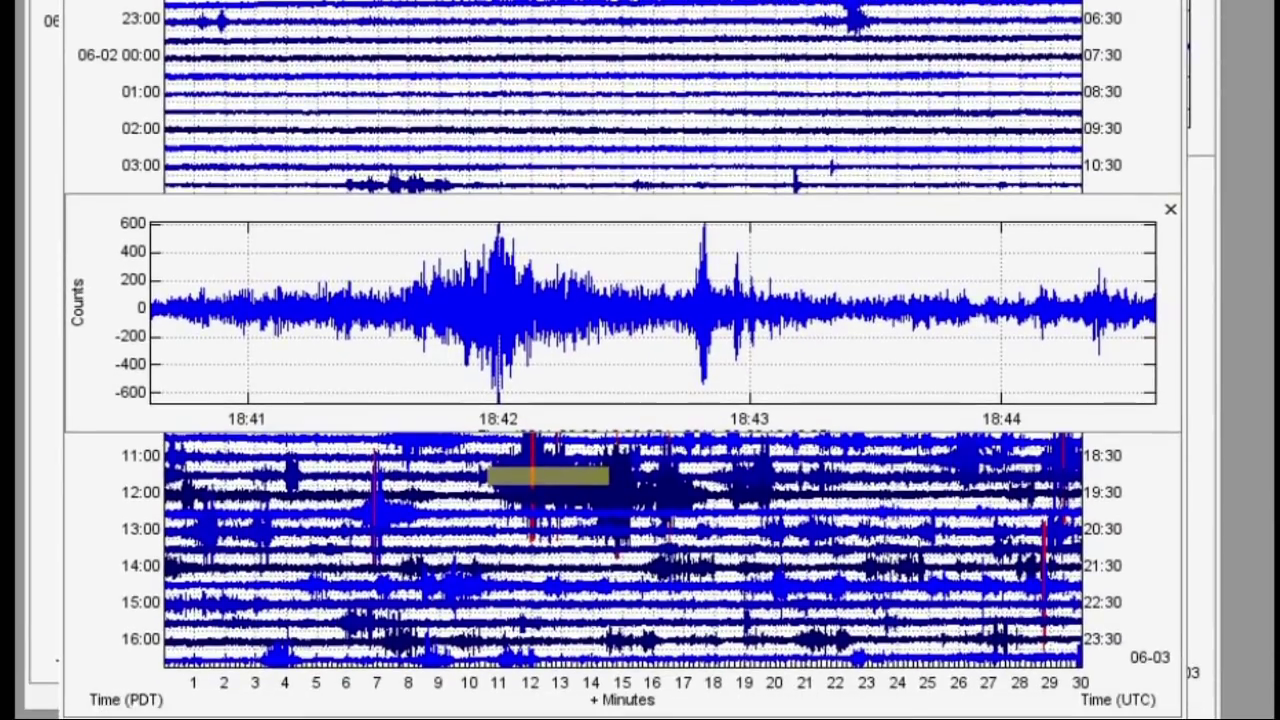
{"action": "left_click_drag", "start_coordinate": [386, 277], "coordinate": [652, 312]}
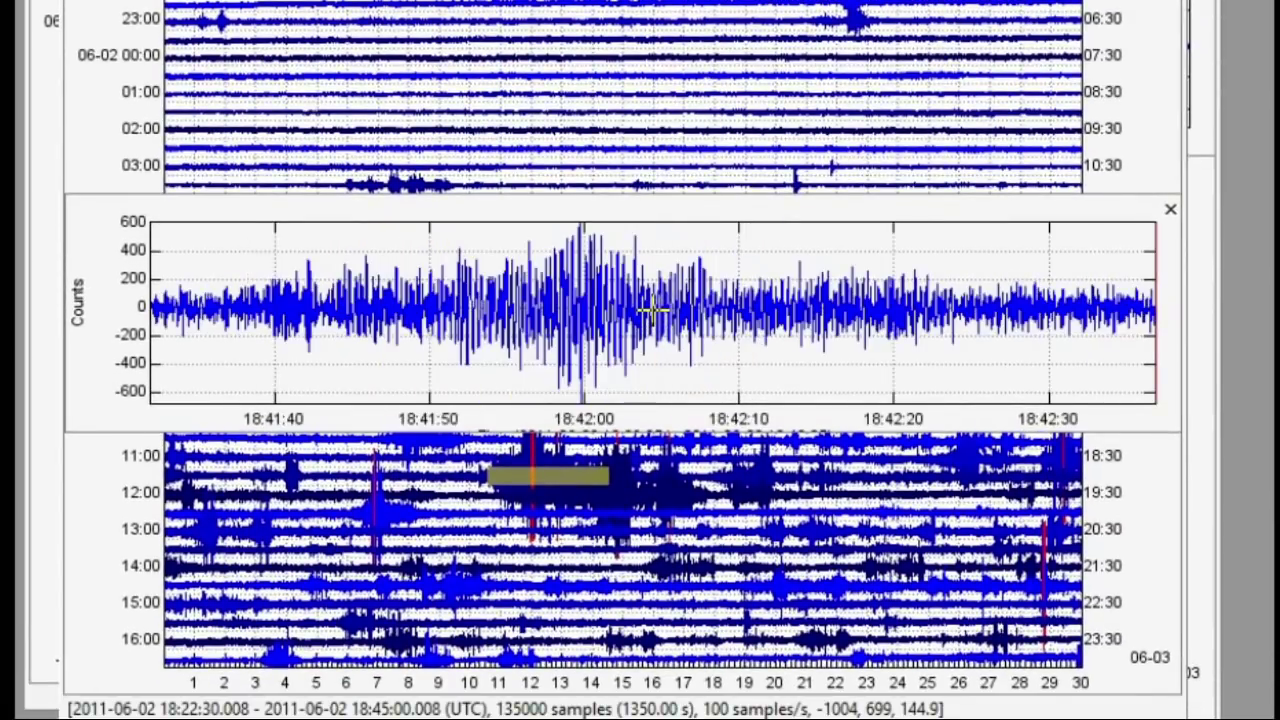
{"action": "left_click", "coordinate": [580, 224]}
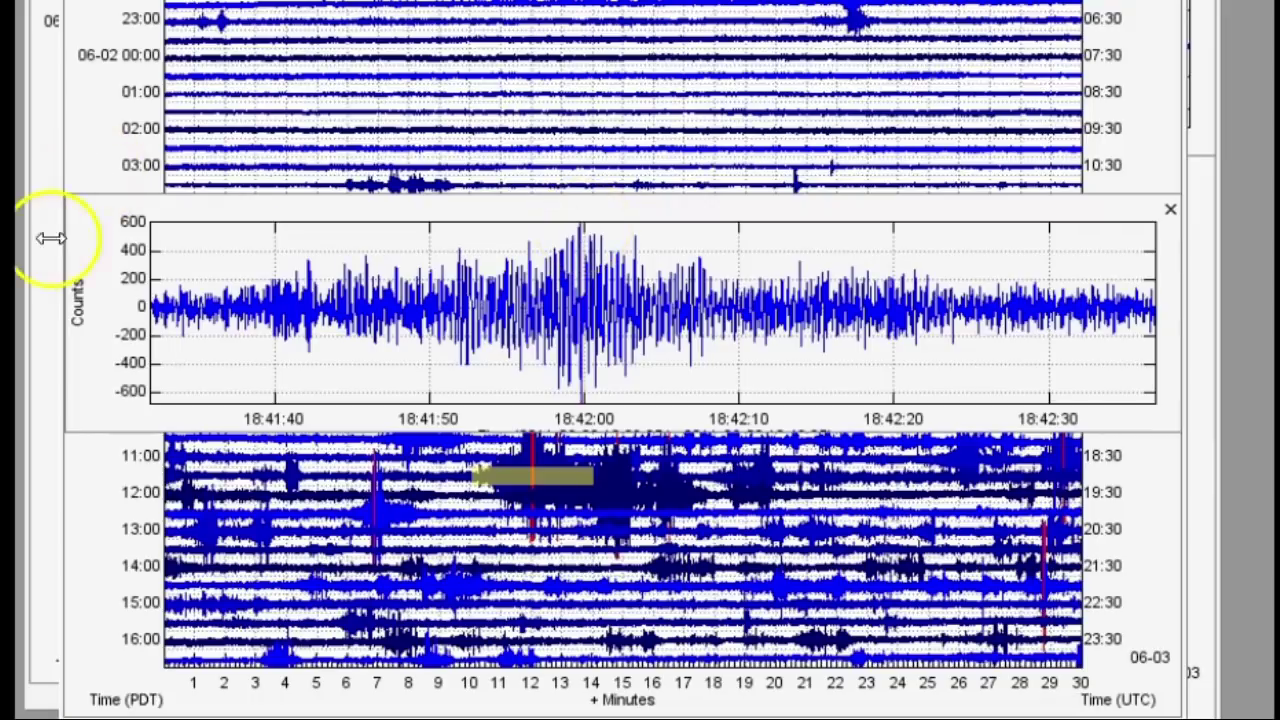
{"action": "left_click", "coordinate": [580, 228]}
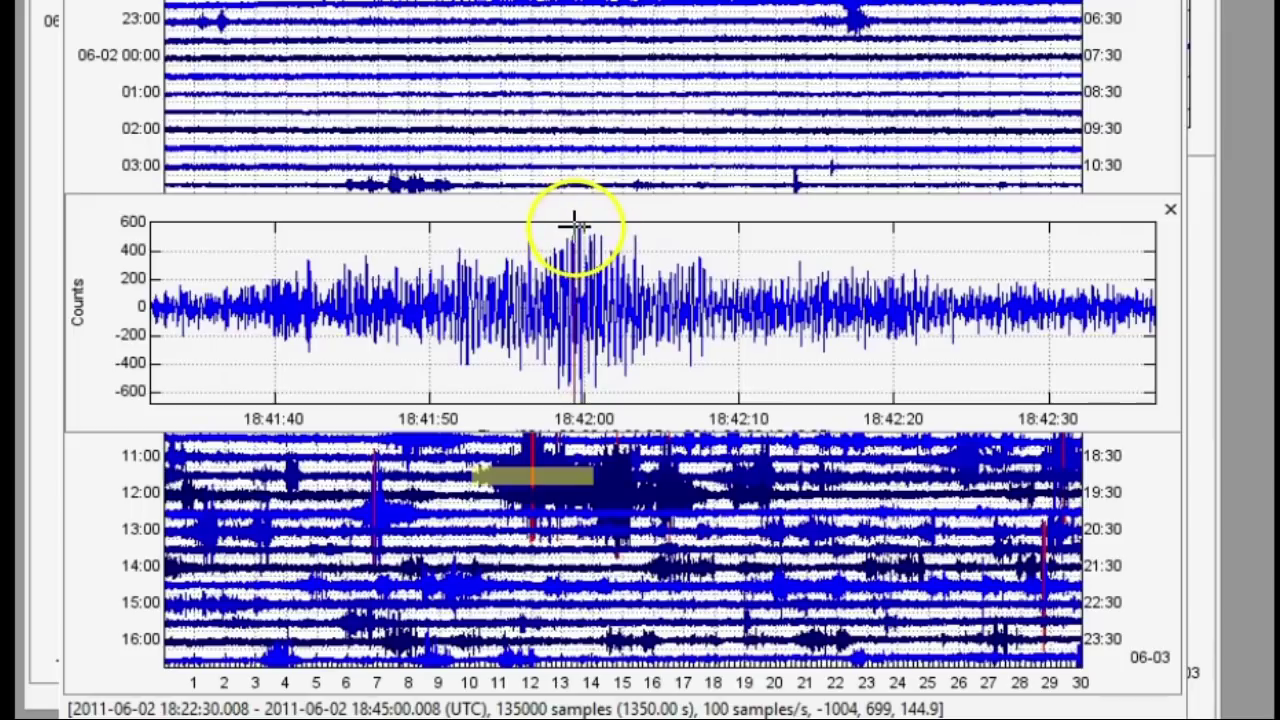
Step: Reopen B944's waveform of the 10:50:30 UTC spike and examine its arrival in the 10:49 to 10:52 view
{"action": "left_click", "coordinate": [792, 185]}
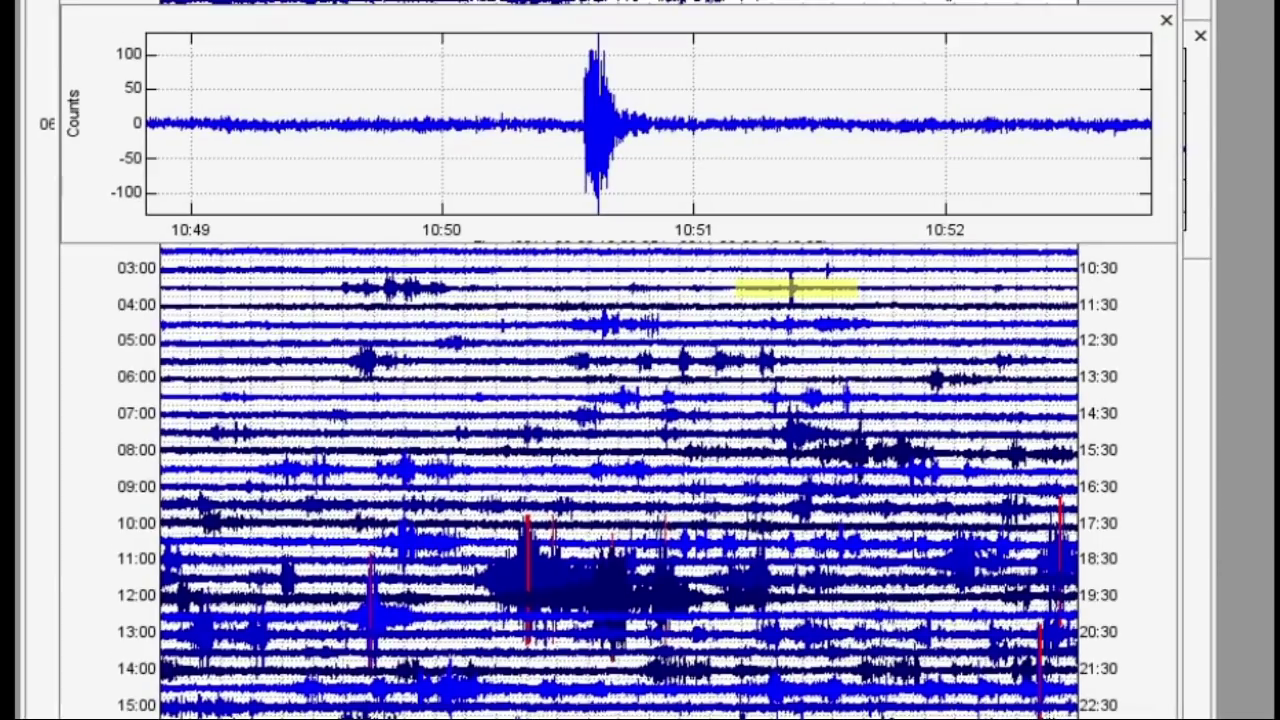
{"action": "left_click", "coordinate": [560, 63]}
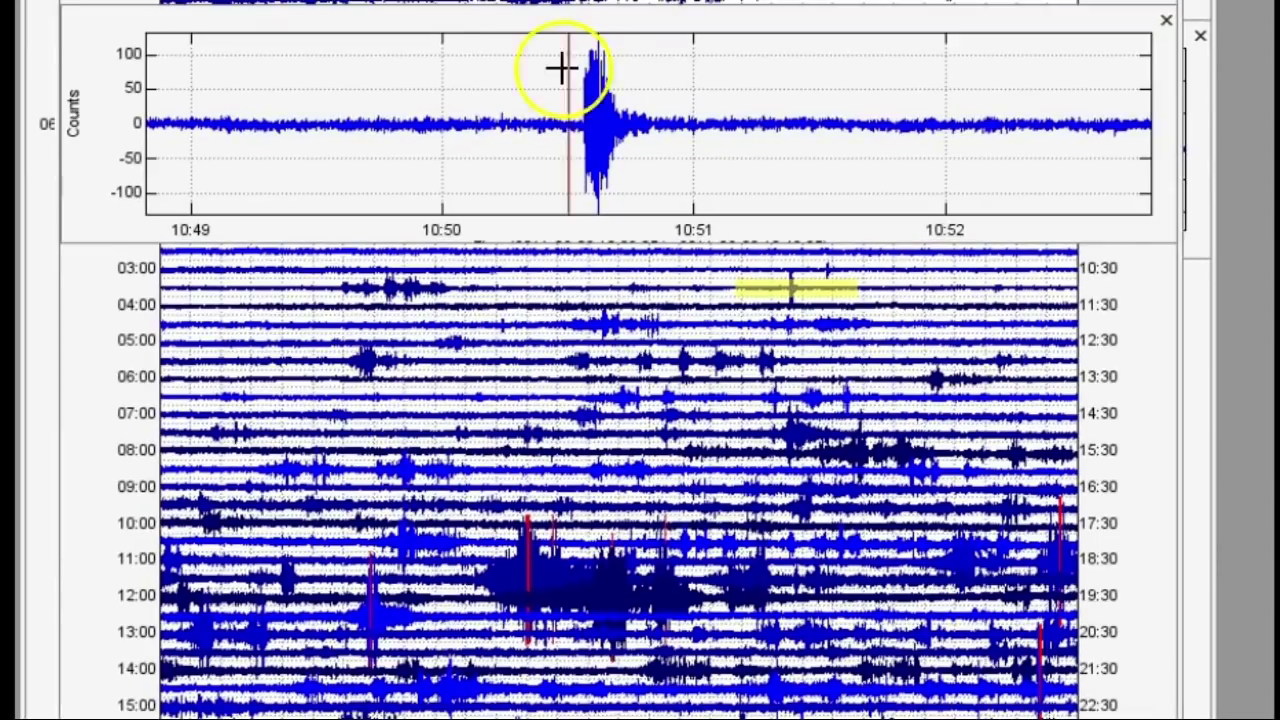
{"action": "left_click", "coordinate": [616, 104]}
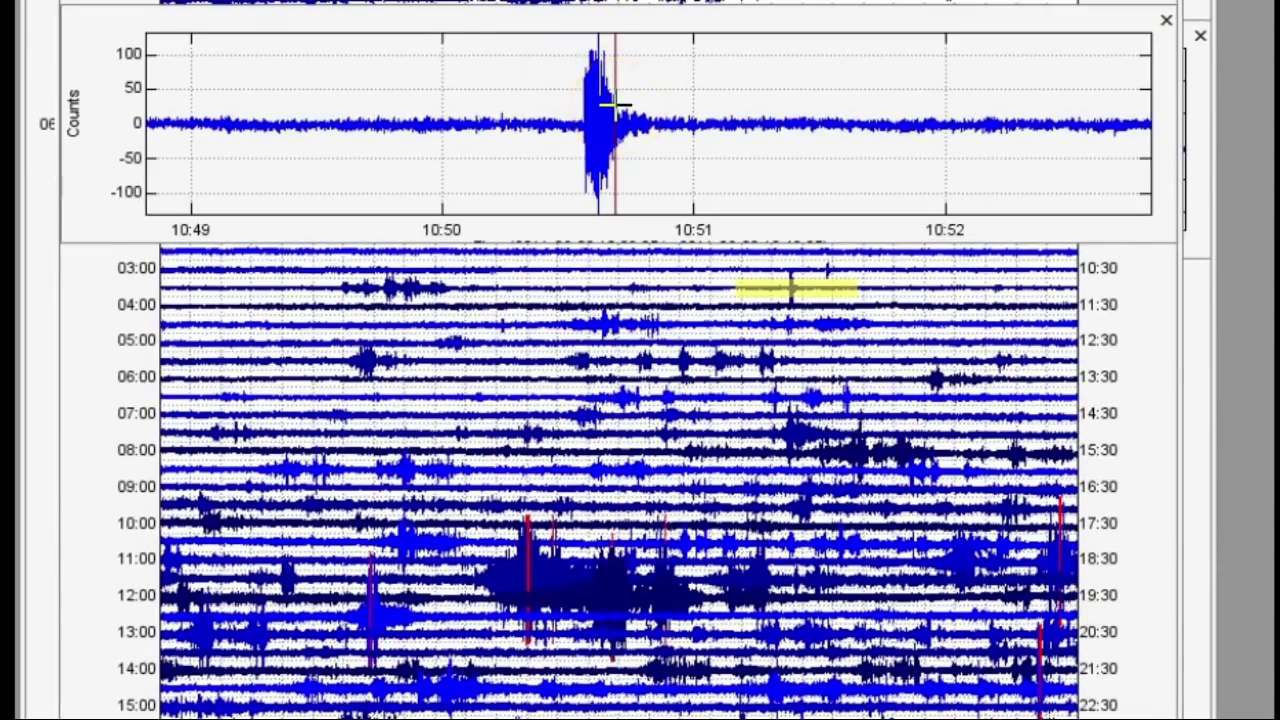
{"action": "mouse_move", "coordinate": [616, 104]}
{"action": "left_mouse_down"}
{"action": "mouse_move", "coordinate": [443, 114]}
{"action": "mouse_move", "coordinate": [137, 43]}
{"action": "mouse_move", "coordinate": [157, 57]}
{"action": "left_mouse_up"}
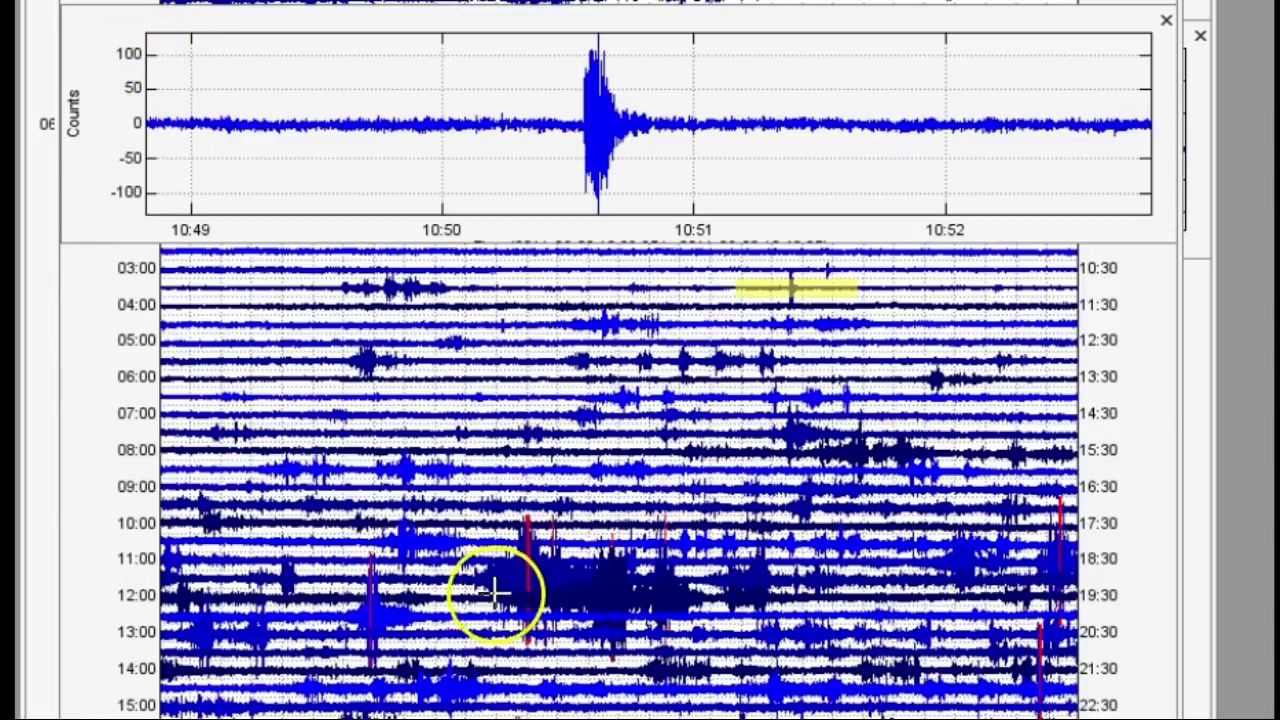
Step: Reopen the B944 burst waveform near 18:42 UTC and examine it zoomed to about 18:41:10 to 18:42:40
{"action": "left_click", "coordinate": [520, 578]}
{"action": "left_click_drag", "start_coordinate": [523, 578], "coordinate": [537, 578]}
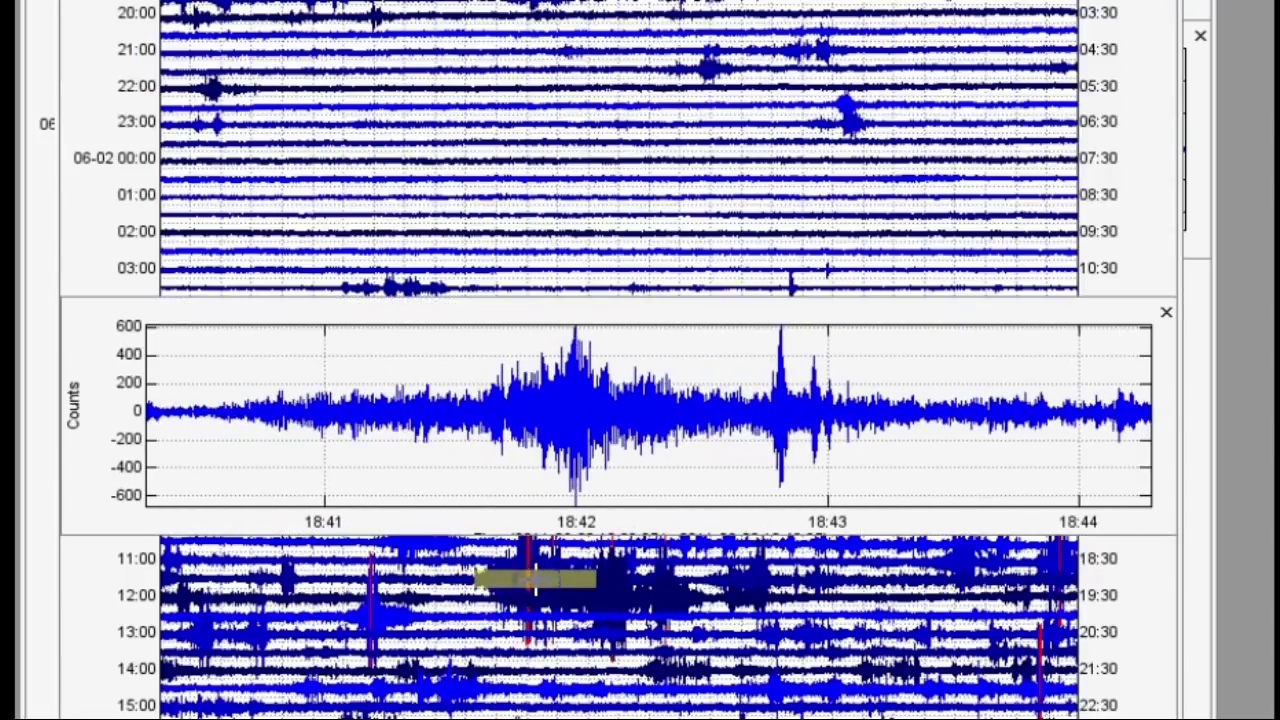
{"action": "left_click_drag", "start_coordinate": [500, 366], "coordinate": [647, 420]}
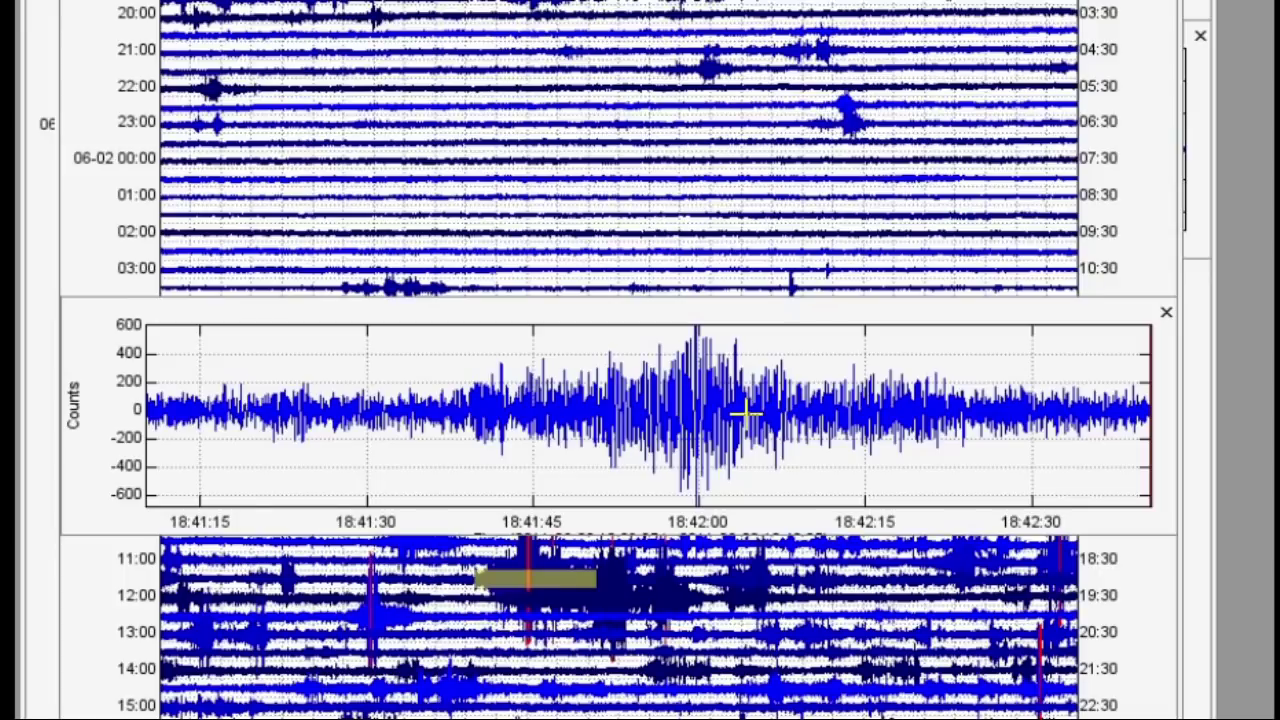
{"action": "mouse_move", "coordinate": [745, 412]}
{"action": "left_mouse_down"}
{"action": "mouse_move", "coordinate": [663, 409]}
{"action": "mouse_move", "coordinate": [680, 357]}
{"action": "mouse_move", "coordinate": [642, 345]}
{"action": "left_mouse_up"}
{"action": "left_click", "coordinate": [646, 352]}
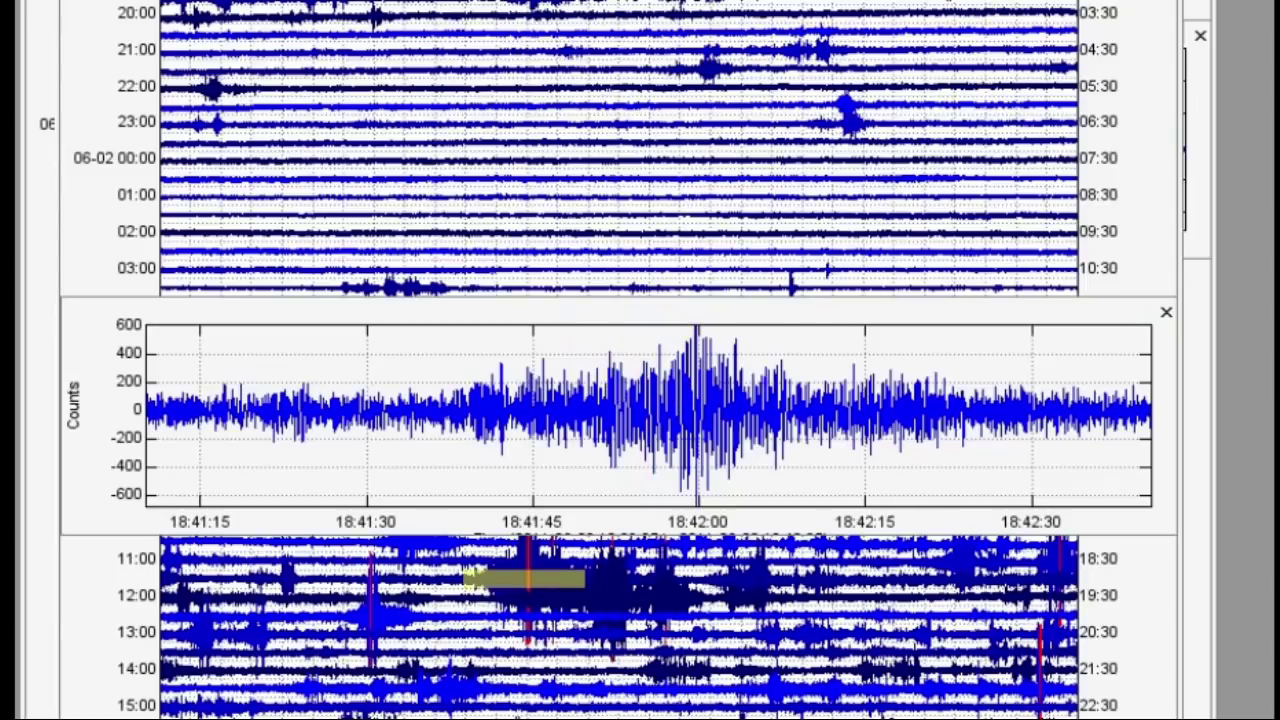
{"action": "mouse_move", "coordinate": [681, 365]}
{"action": "left_mouse_down"}
{"action": "mouse_move", "coordinate": [737, 437]}
{"action": "mouse_move", "coordinate": [694, 443]}
{"action": "mouse_move", "coordinate": [694, 500]}
{"action": "mouse_move", "coordinate": [700, 375]}
{"action": "left_mouse_up"}
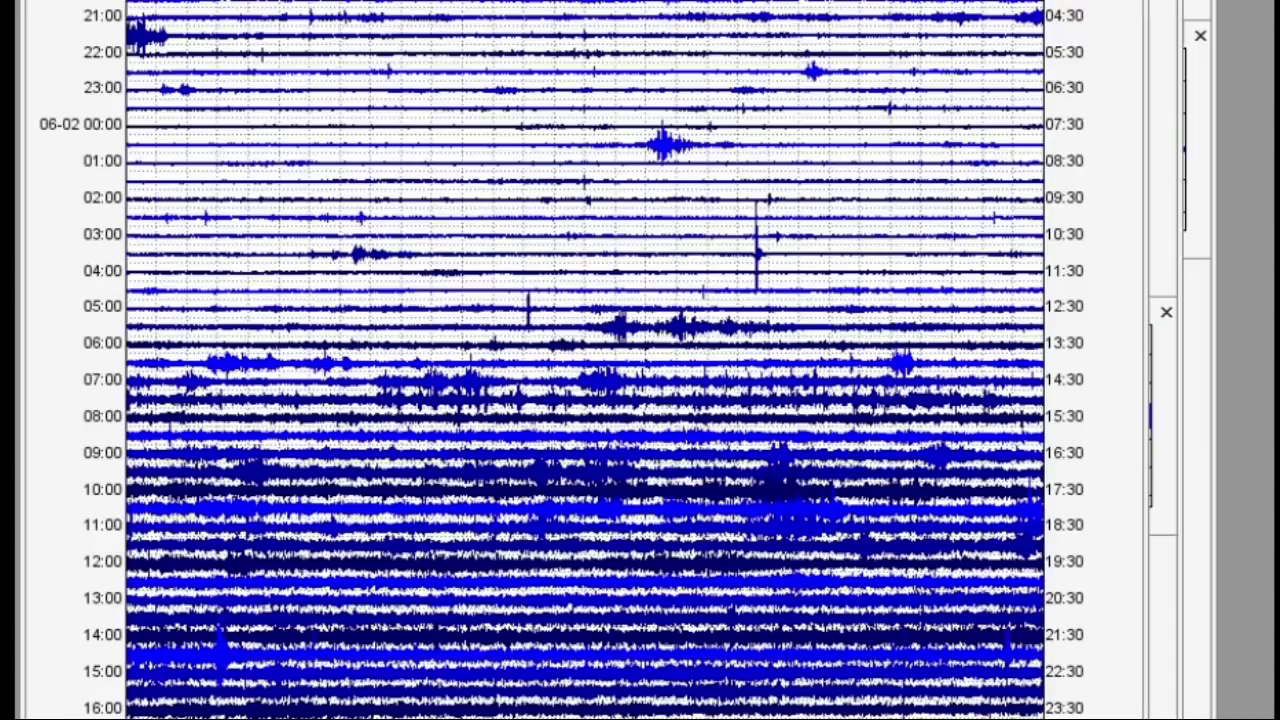
Step: On the B208 helicorder, open the waveform near 17:44 UTC and move to the burst's time at about 18:42
{"action": "left_click_drag", "start_coordinate": [671, 491], "coordinate": [555, 508]}
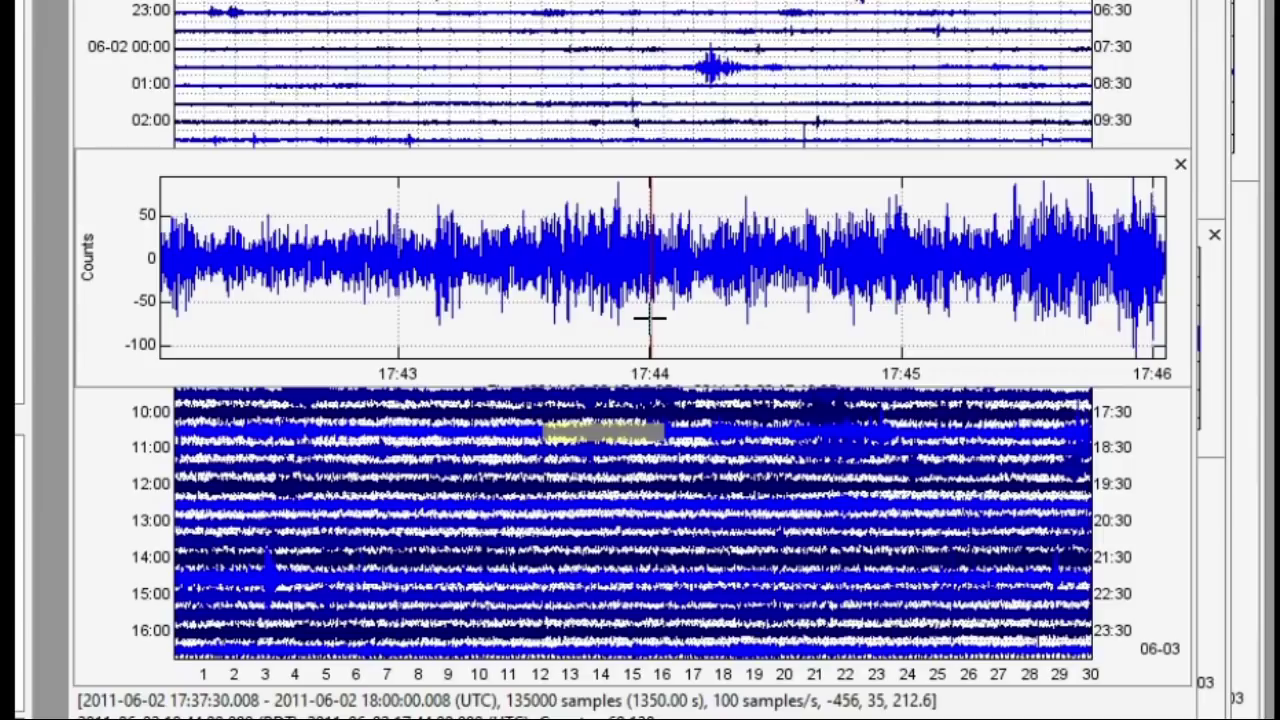
{"action": "left_click", "coordinate": [1223, 130]}
{"action": "left_click", "coordinate": [731, 357]}
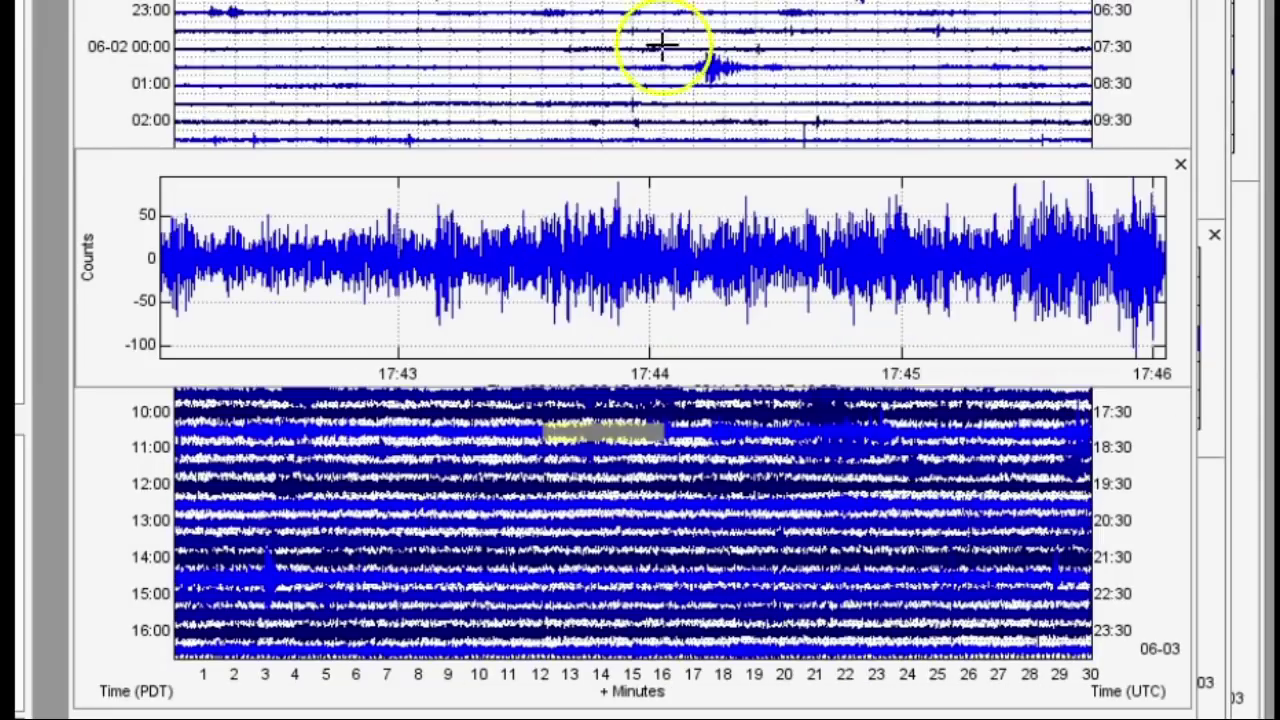
{"action": "left_click", "coordinate": [614, 467]}
{"action": "left_click_drag", "start_coordinate": [614, 467], "coordinate": [530, 470]}
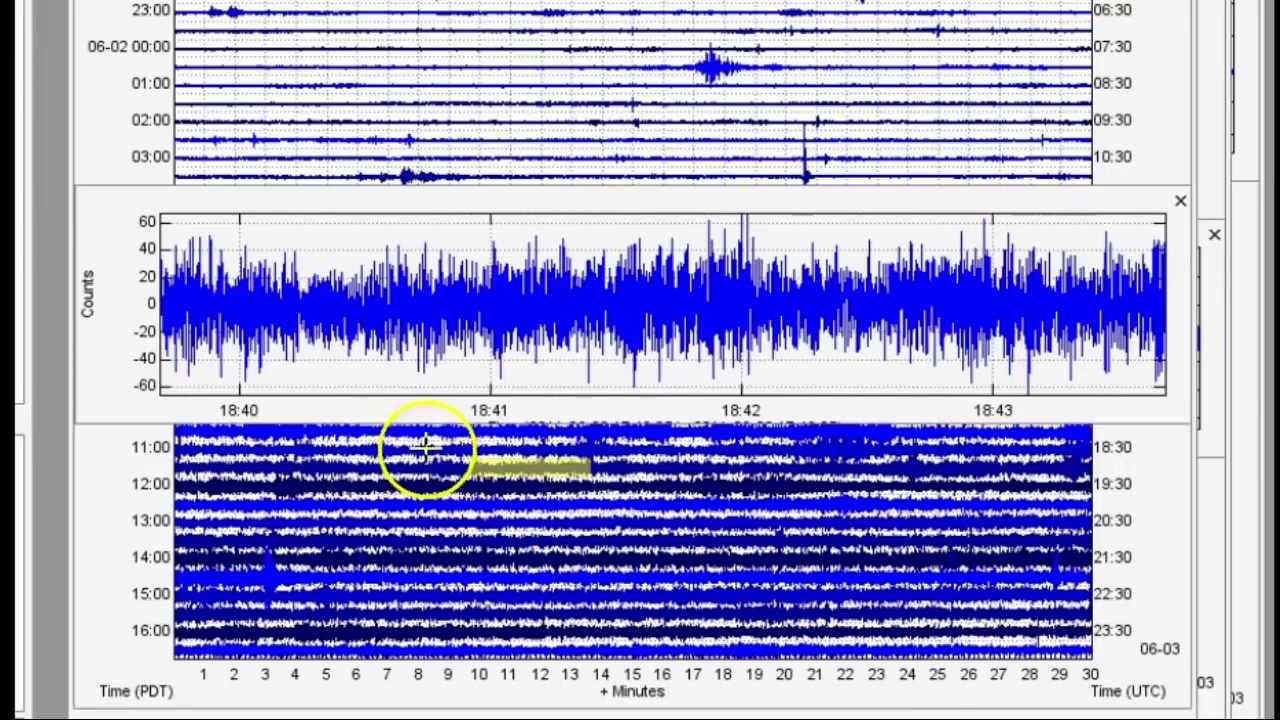
{"action": "mouse_move", "coordinate": [498, 447]}
{"action": "left_mouse_down"}
{"action": "mouse_move", "coordinate": [480, 466]}
{"action": "mouse_move", "coordinate": [563, 471]}
{"action": "mouse_move", "coordinate": [527, 466]}
{"action": "mouse_move", "coordinate": [539, 466]}
{"action": "left_mouse_up"}
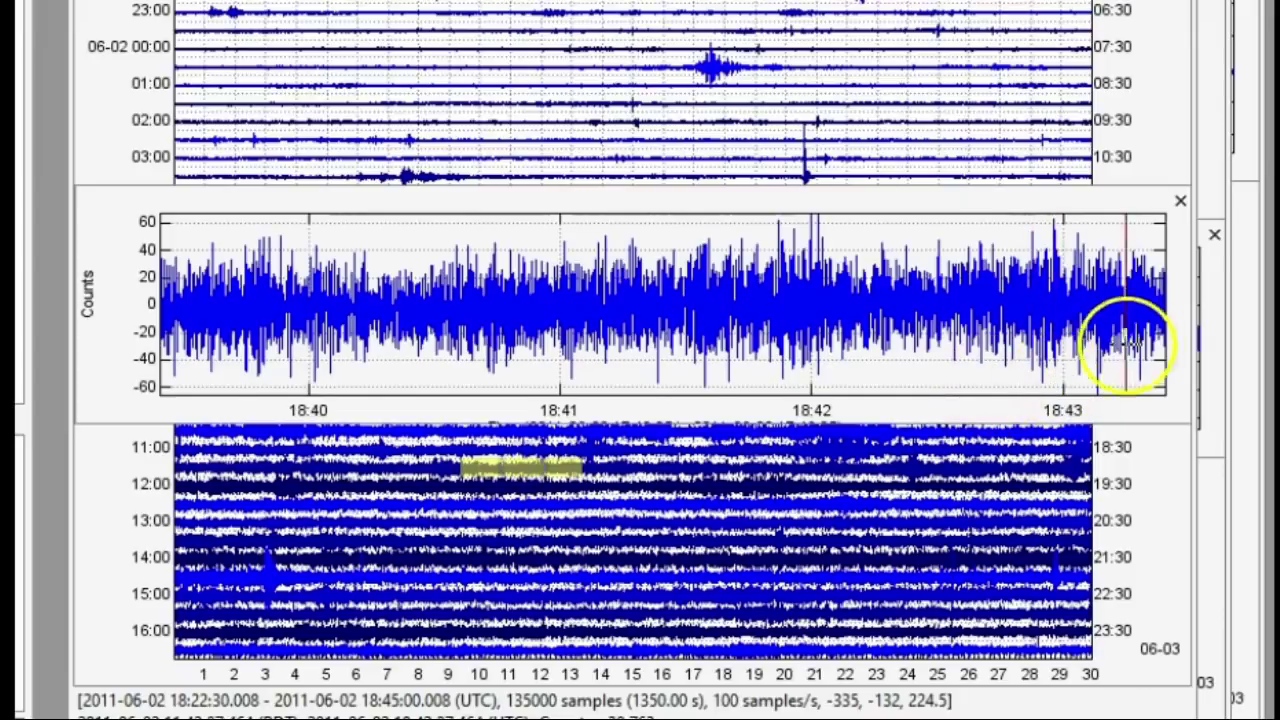
Step: Bring back the B944 helicorder and examine its burst waveform from about 18:40 to 18:44 UTC for comparison
{"action": "left_click", "coordinate": [1211, 174]}
{"action": "left_click", "coordinate": [576, 490]}
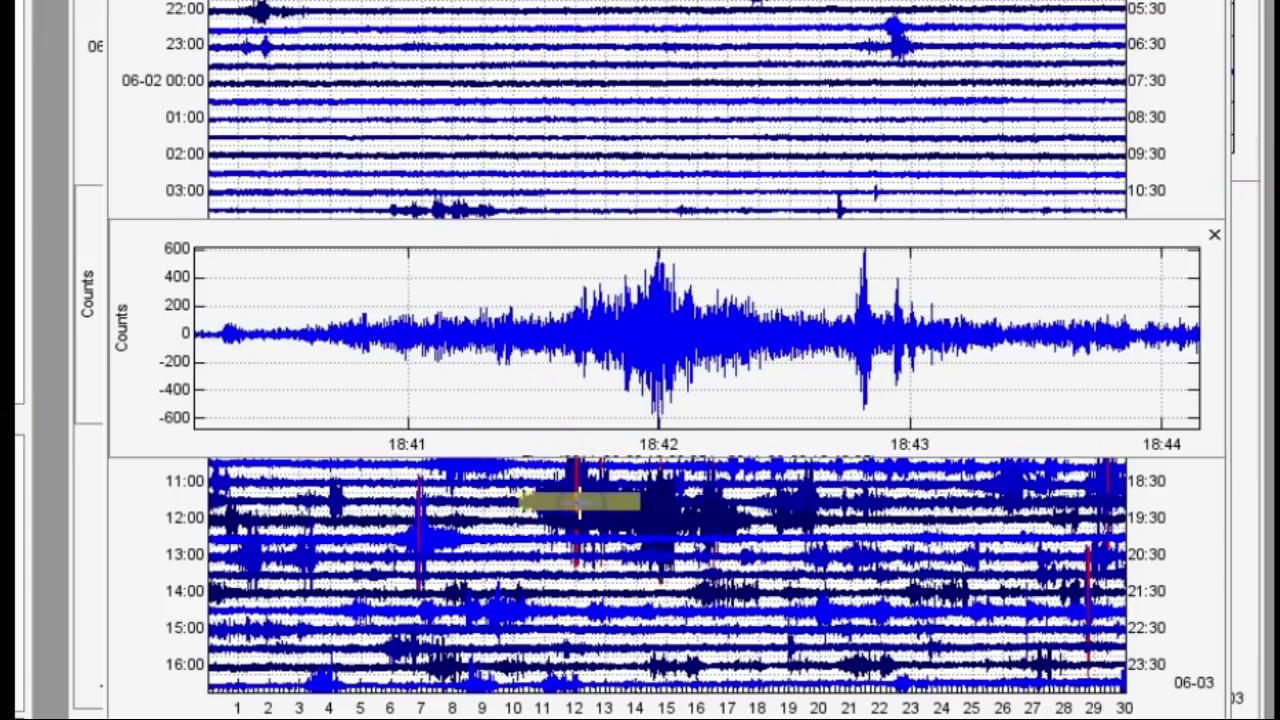
{"action": "mouse_move", "coordinate": [580, 505]}
{"action": "left_mouse_down"}
{"action": "mouse_move", "coordinate": [606, 502]}
{"action": "mouse_move", "coordinate": [558, 502]}
{"action": "left_mouse_up"}
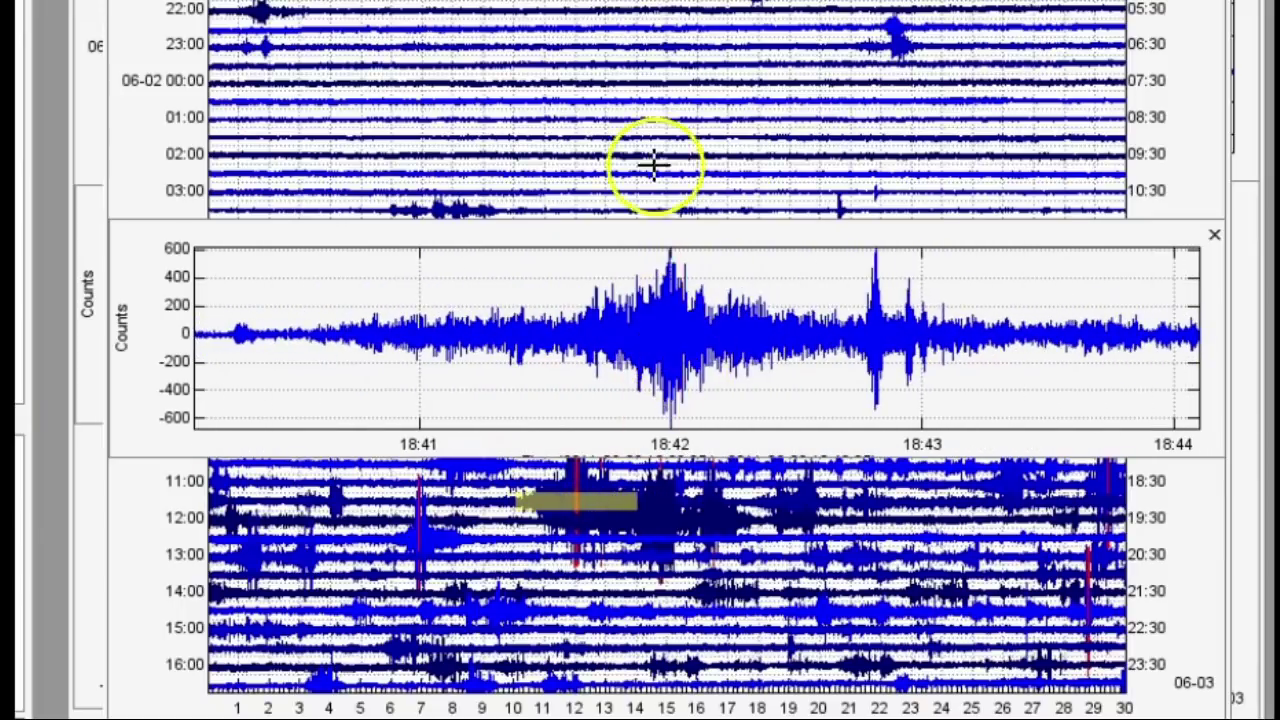
{"action": "left_click", "coordinate": [622, 330]}
{"action": "left_click", "coordinate": [707, 320]}
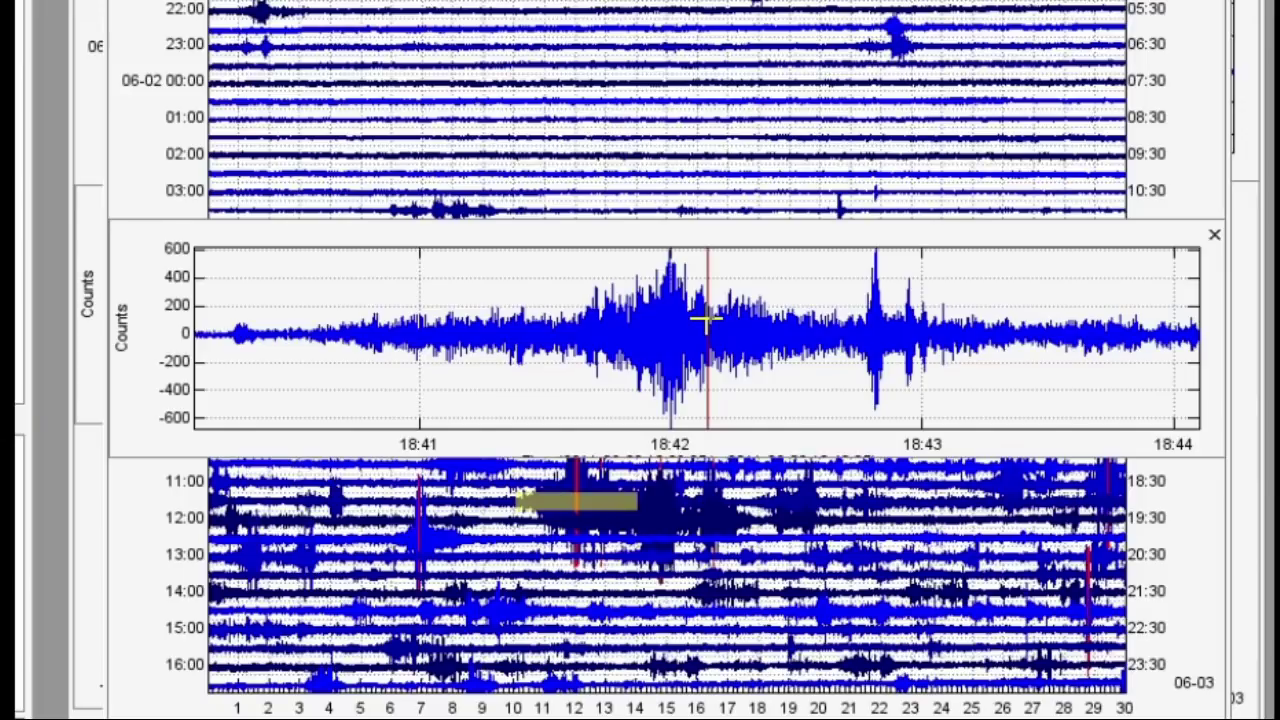
Step: Center the B208 waveform near 18:42 UTC to match the B944 time span and examine it for the burst
{"action": "left_click", "coordinate": [677, 91]}
{"action": "left_click", "coordinate": [677, 255]}
{"action": "left_click", "coordinate": [531, 468]}
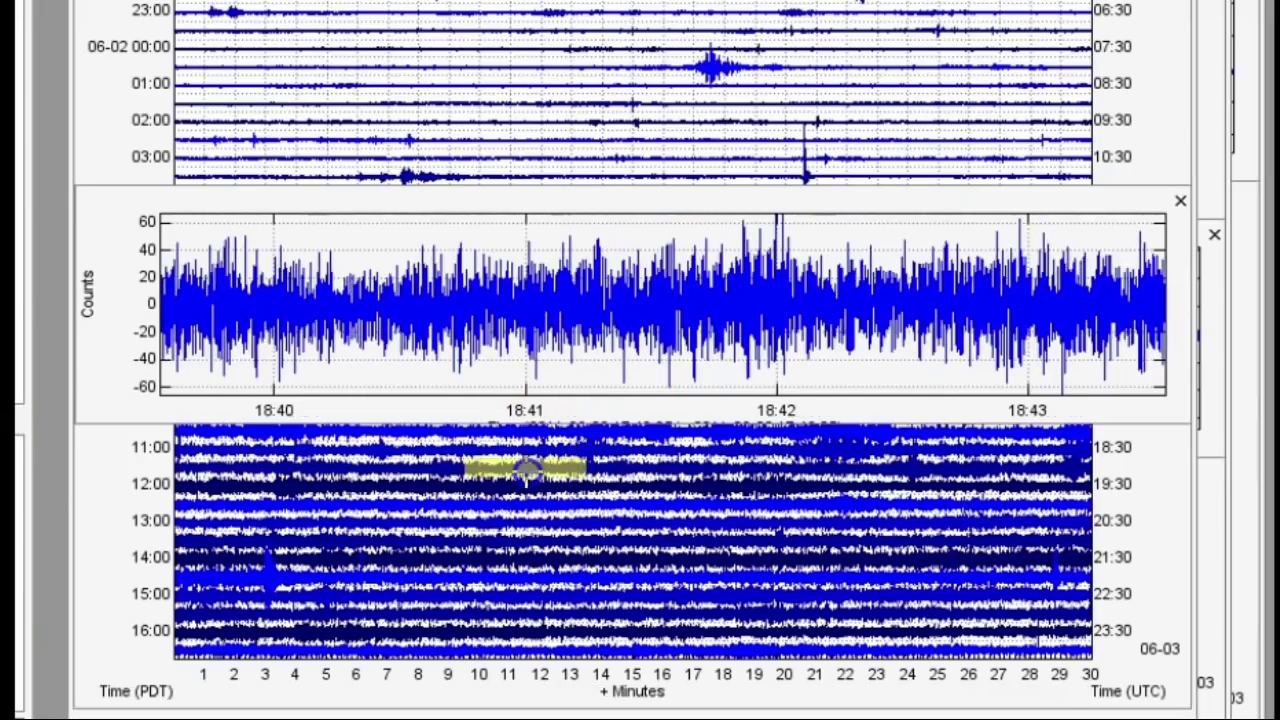
{"action": "left_click_drag", "start_coordinate": [537, 470], "coordinate": [545, 472]}
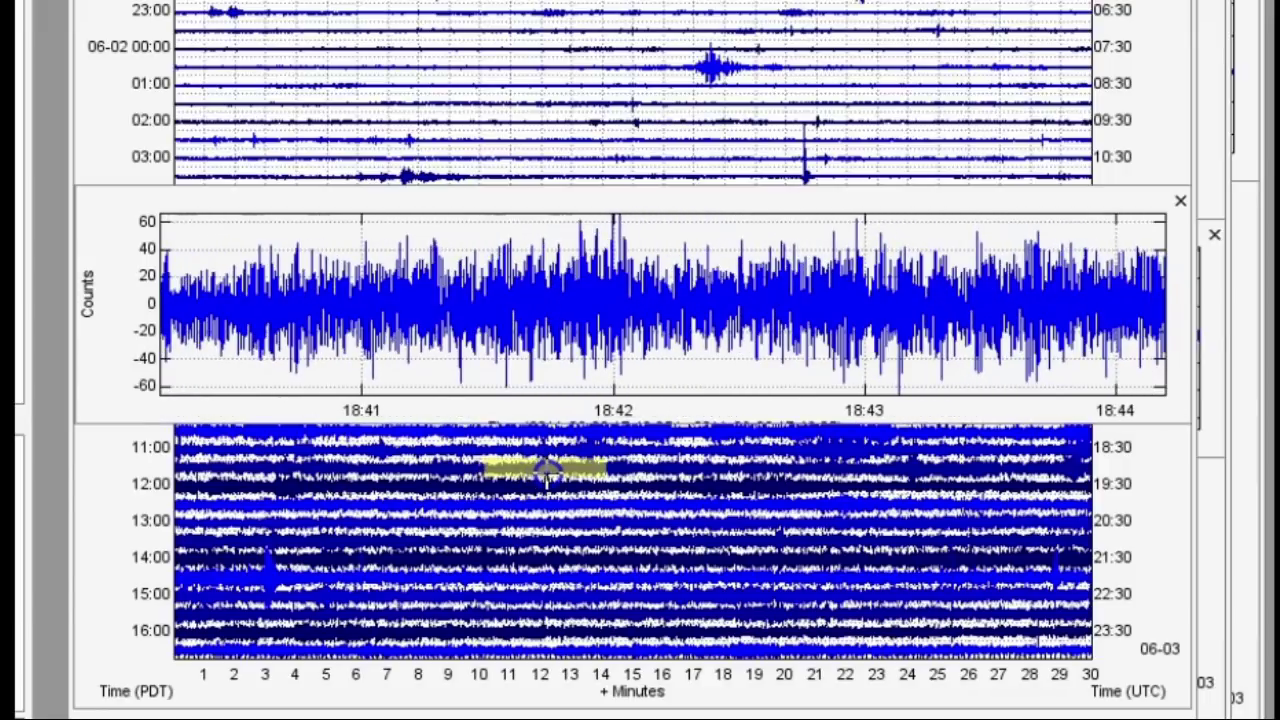
{"action": "mouse_move", "coordinate": [643, 250]}
{"action": "left_mouse_down"}
{"action": "mouse_move", "coordinate": [736, 308]}
{"action": "mouse_move", "coordinate": [498, 285]}
{"action": "left_mouse_up"}
{"action": "left_click", "coordinate": [602, 300]}
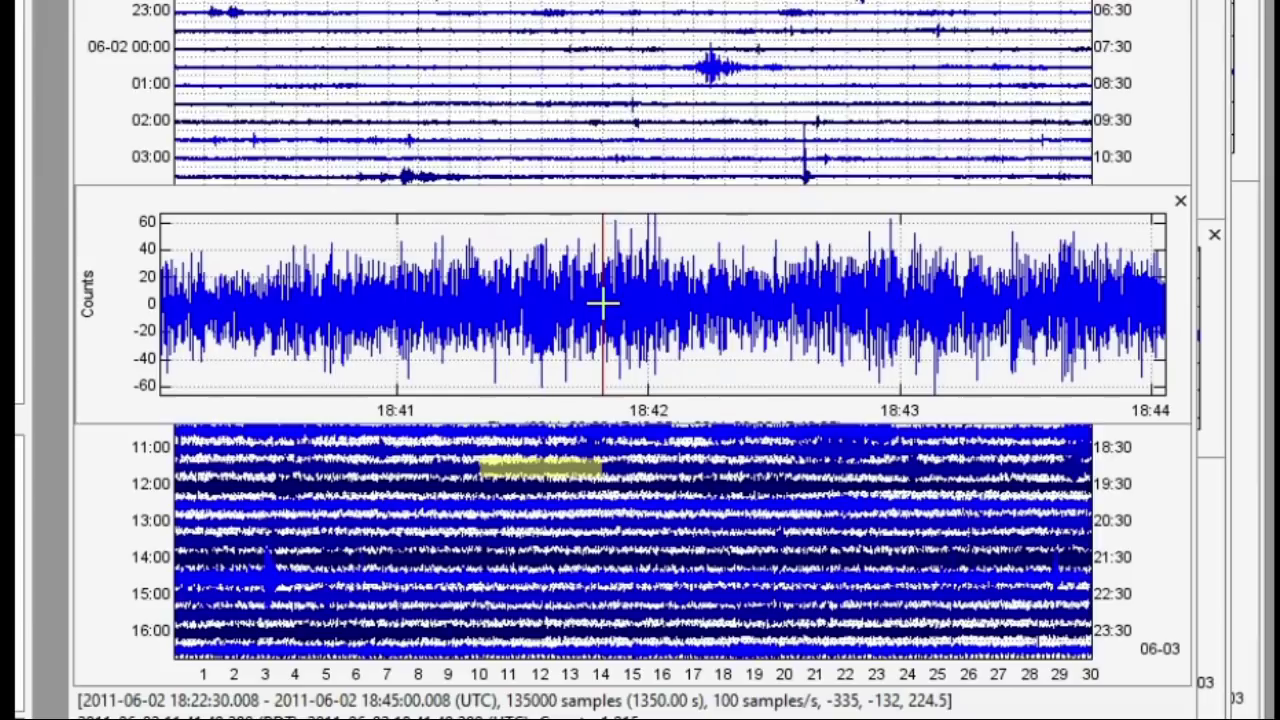
{"action": "mouse_move", "coordinate": [603, 303]}
{"action": "left_mouse_down"}
{"action": "mouse_move", "coordinate": [749, 286]}
{"action": "mouse_move", "coordinate": [857, 329]}
{"action": "mouse_move", "coordinate": [1235, 158]}
{"action": "mouse_move", "coordinate": [1214, 128]}
{"action": "left_mouse_up"}
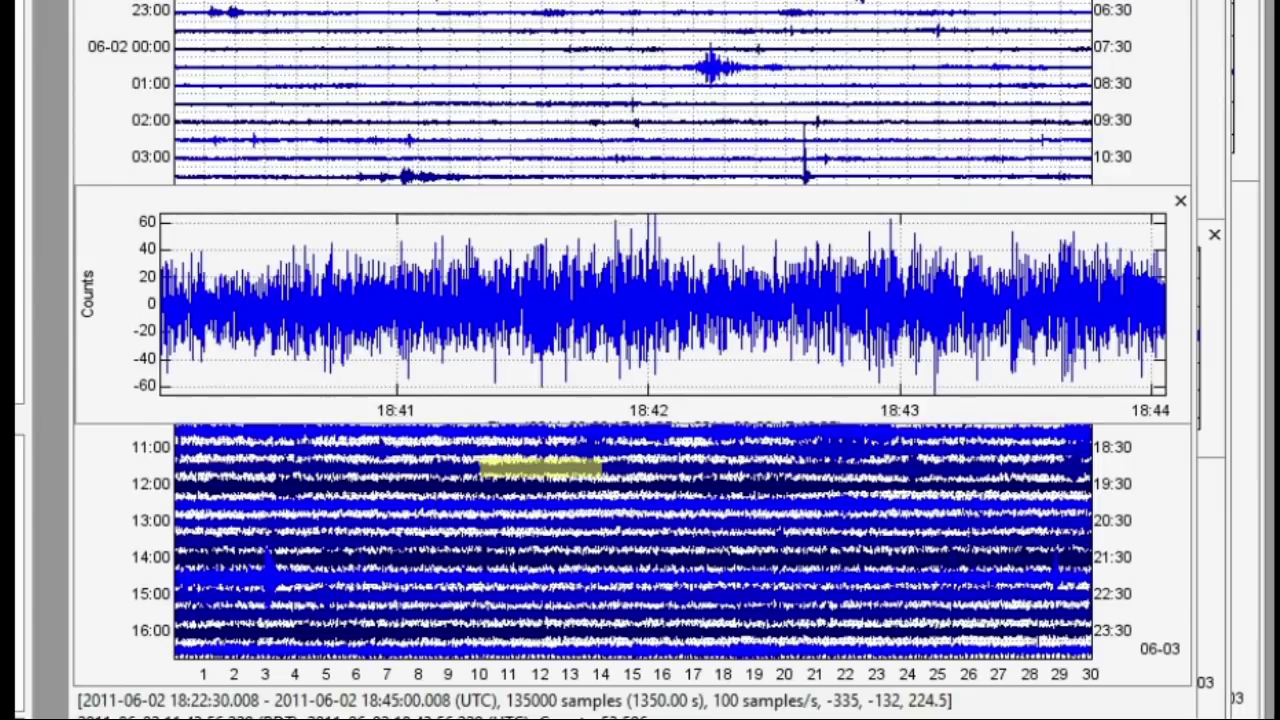
Step: Display the B208 and B944 views near 18:42 UTC as spectrograms and examine the burst's frequencies on B944
{"action": "left_click", "coordinate": [651, 23]}
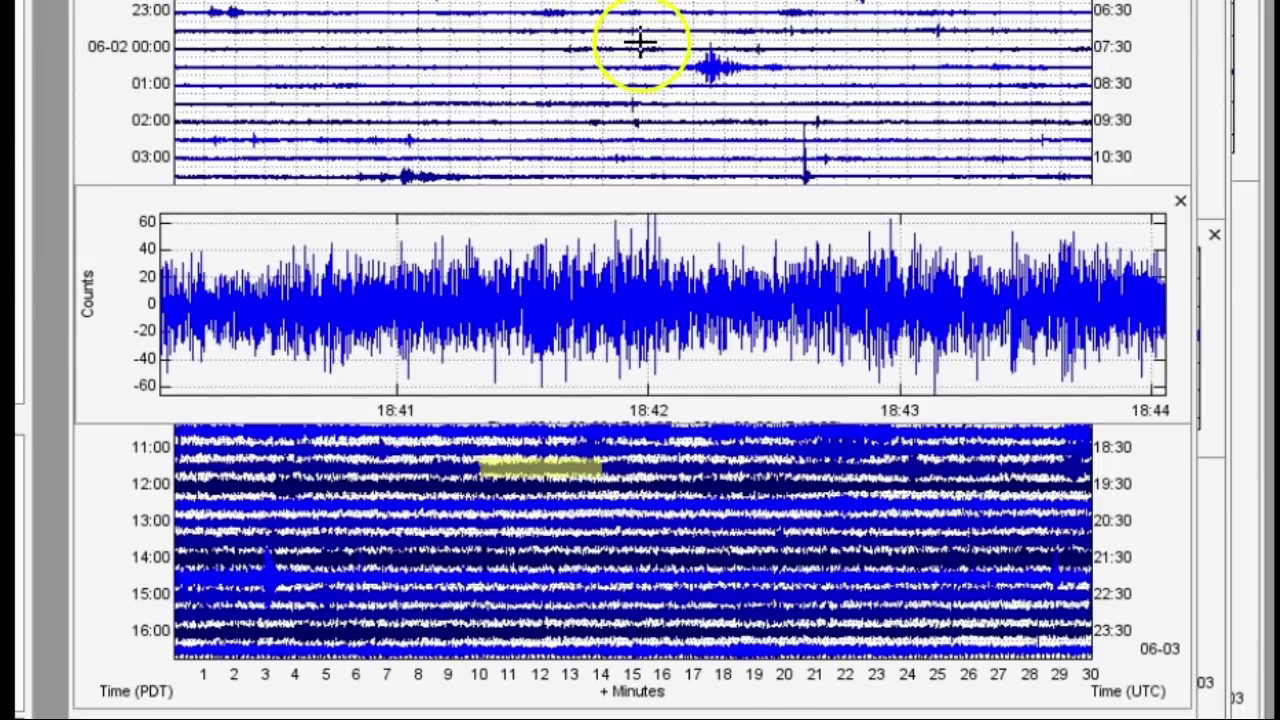
{"action": "key", "text": "g"}
{"action": "left_click_drag", "start_coordinate": [629, 414], "coordinate": [1154, 137]}
{"action": "left_click", "coordinate": [1211, 126]}
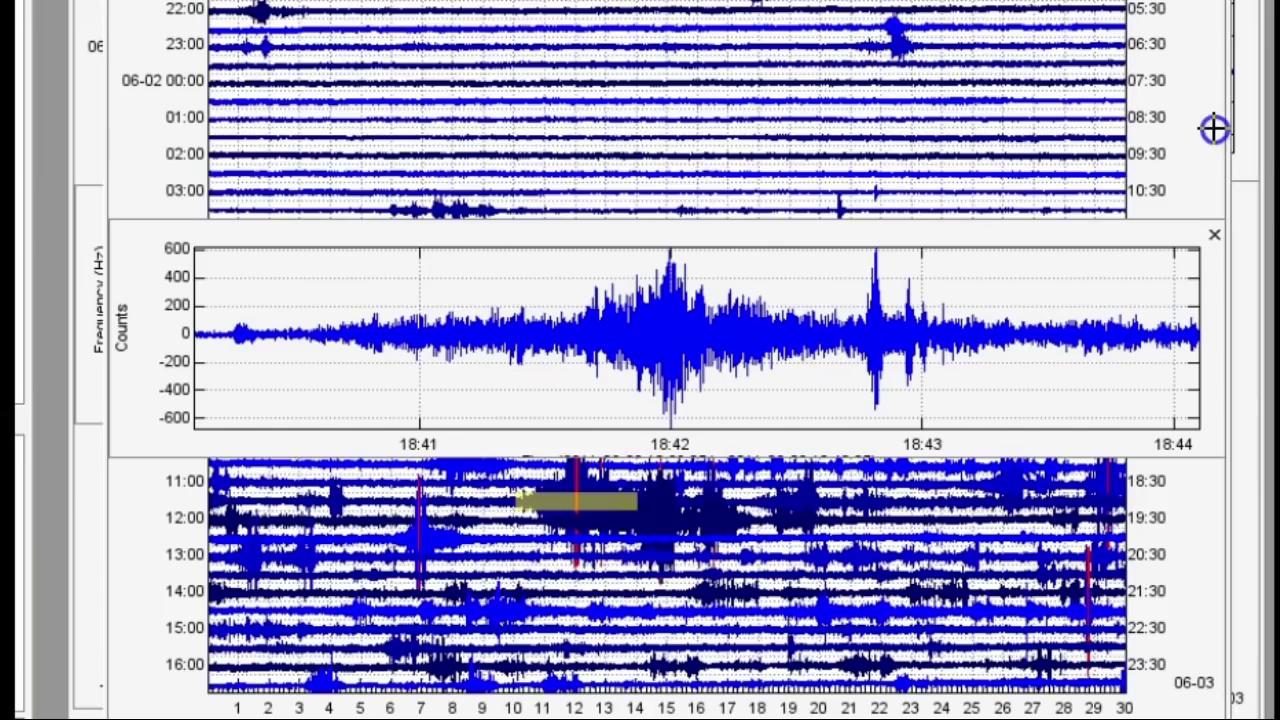
{"action": "key", "text": "g"}
{"action": "left_click_drag", "start_coordinate": [723, 306], "coordinate": [803, 373]}
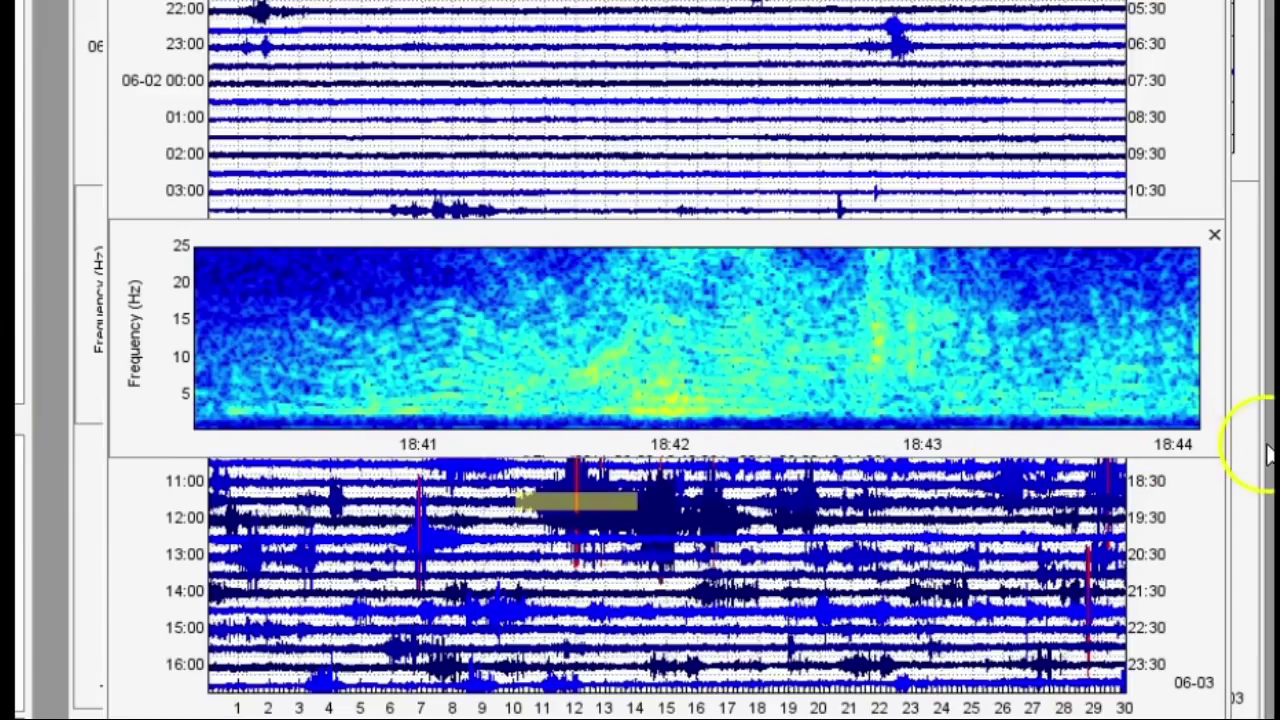
Step: Accept the YLA view settings, open the YLA waveform near 18:42 UTC and examine it for the burst
{"action": "left_click", "coordinate": [1240, 418]}
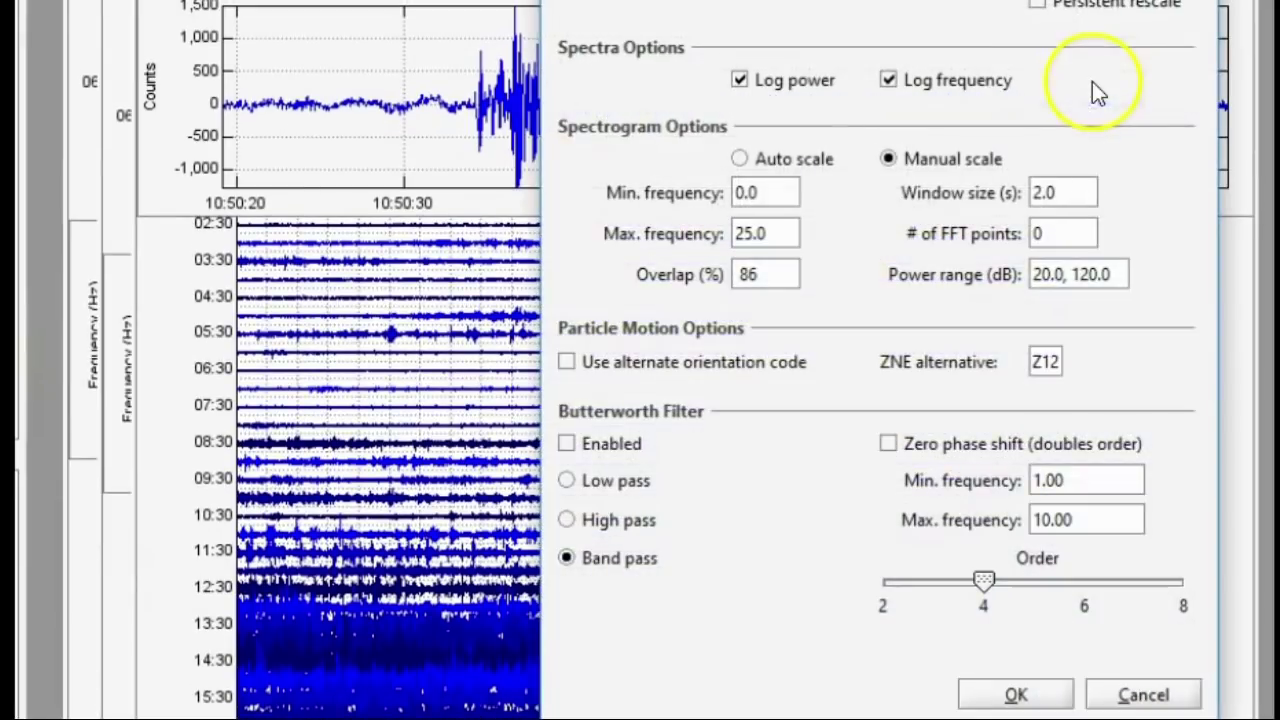
{"action": "key", "text": "Return"}
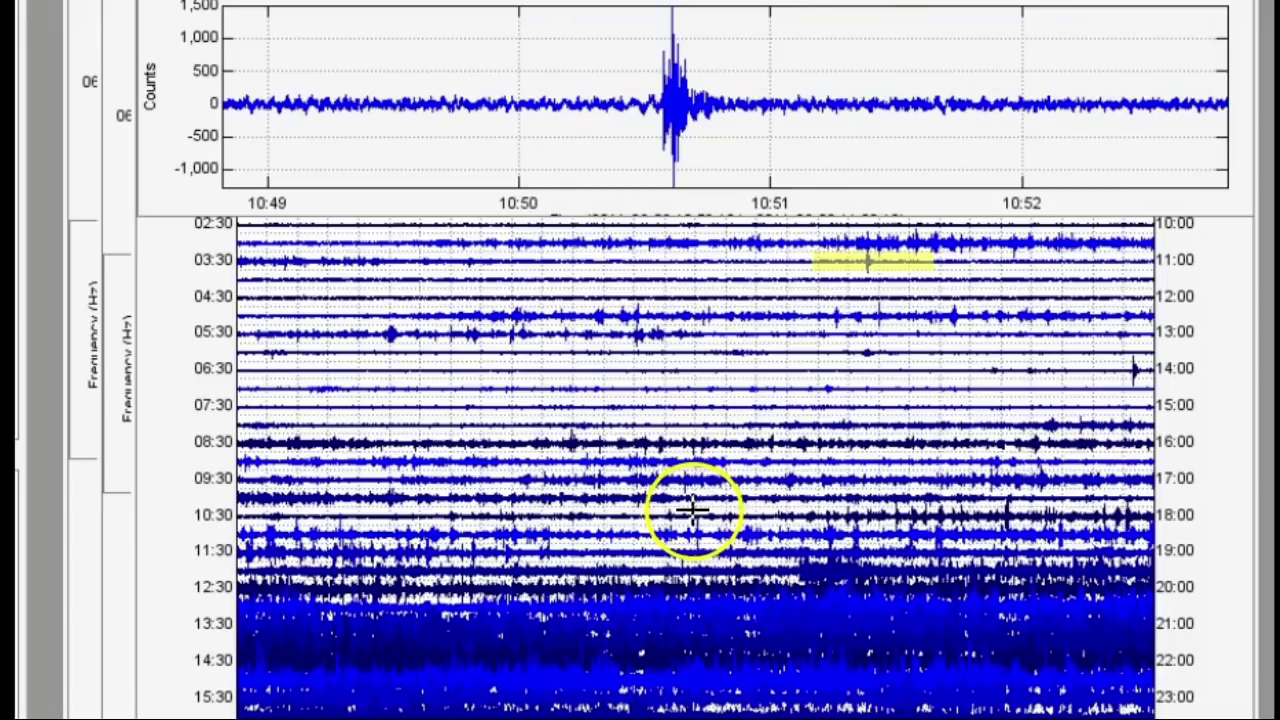
{"action": "left_click", "coordinate": [693, 566]}
{"action": "left_click", "coordinate": [703, 545]}
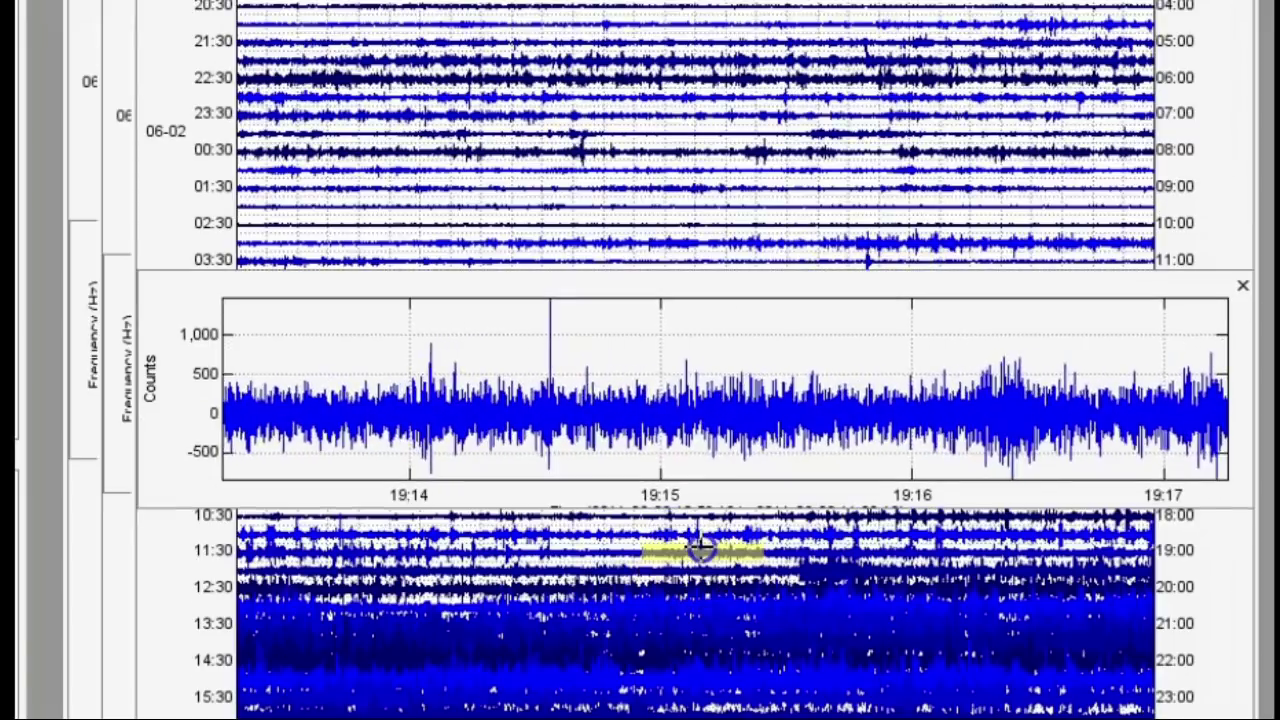
{"action": "mouse_move", "coordinate": [677, 540]}
{"action": "left_mouse_down"}
{"action": "mouse_move", "coordinate": [580, 550]}
{"action": "mouse_move", "coordinate": [617, 550]}
{"action": "left_mouse_up"}
{"action": "mouse_move", "coordinate": [651, 343]}
{"action": "left_mouse_down"}
{"action": "mouse_move", "coordinate": [471, 429]}
{"action": "mouse_move", "coordinate": [318, 458]}
{"action": "mouse_move", "coordinate": [349, 380]}
{"action": "mouse_move", "coordinate": [771, 366]}
{"action": "mouse_move", "coordinate": [743, 375]}
{"action": "left_mouse_up"}
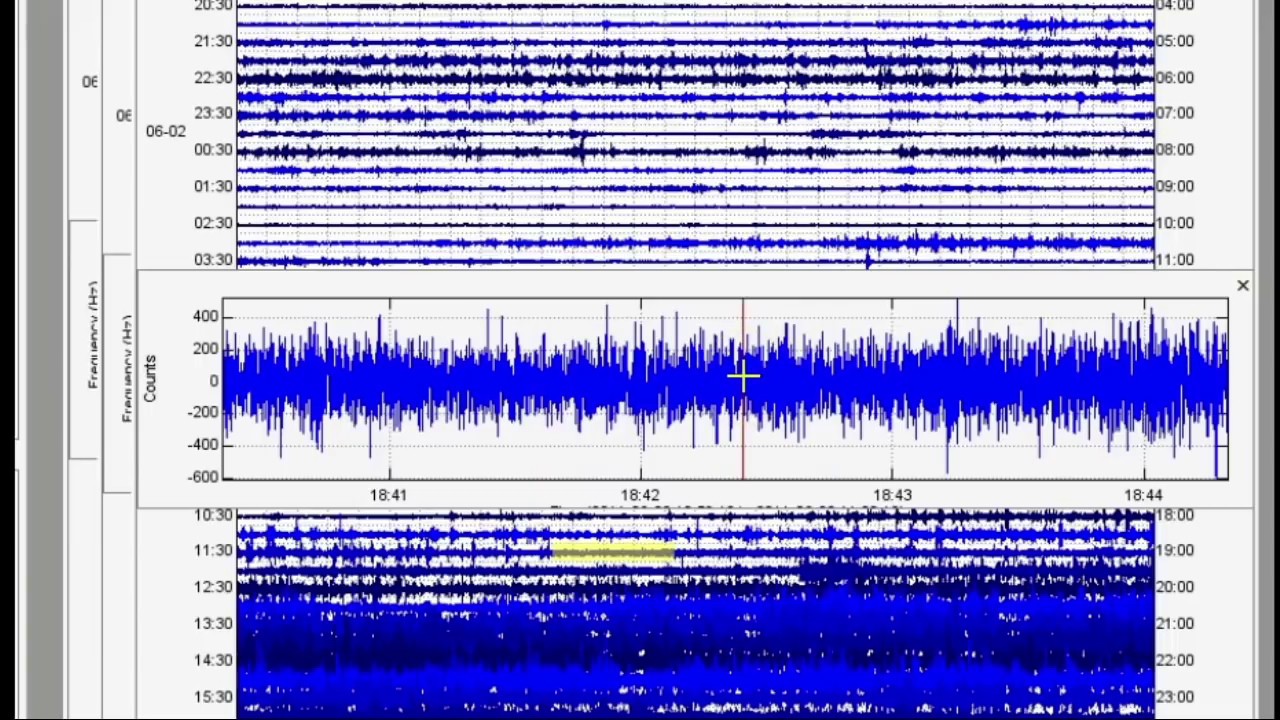
Step: Show the YLA view as a spectrogram and examine the B944 spectrogram's burst between about 18:41 and 18:43 UTC
{"action": "left_click", "coordinate": [749, 266]}
{"action": "left_click", "coordinate": [706, 418]}
{"action": "left_click_drag", "start_coordinate": [706, 418], "coordinate": [511, 406]}
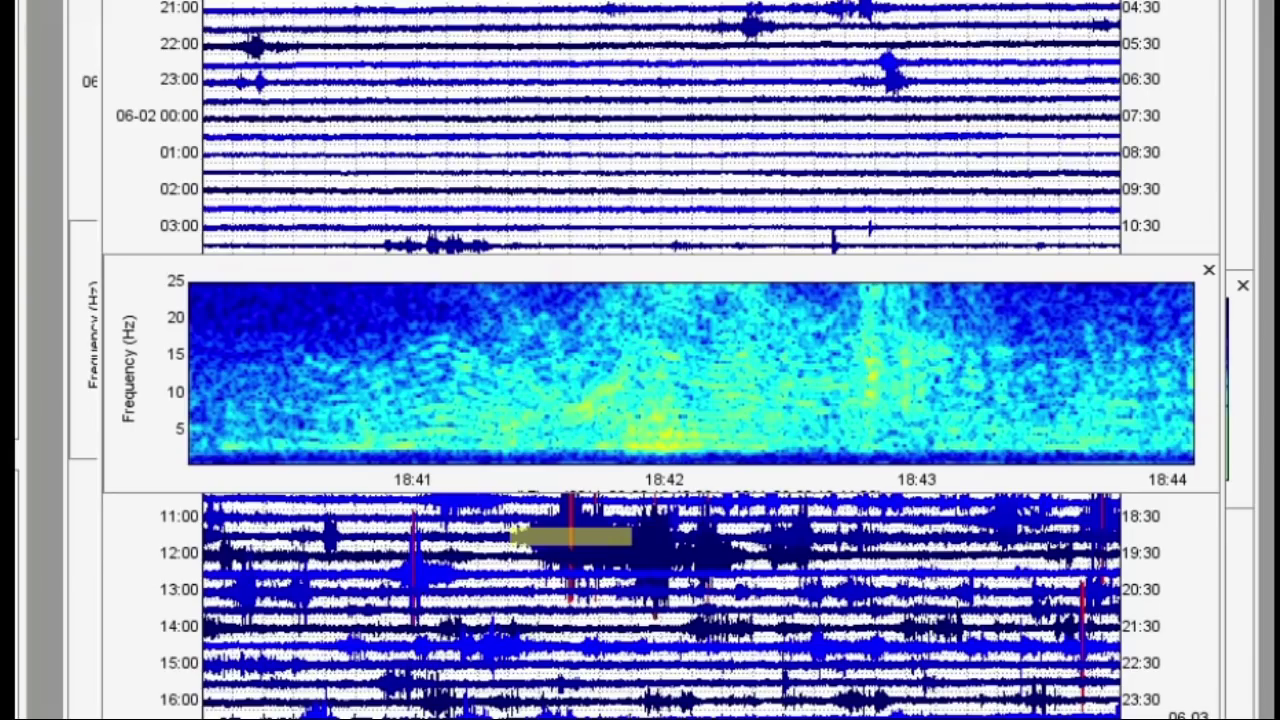
{"action": "left_click_drag", "start_coordinate": [537, 14], "coordinate": [665, 275]}
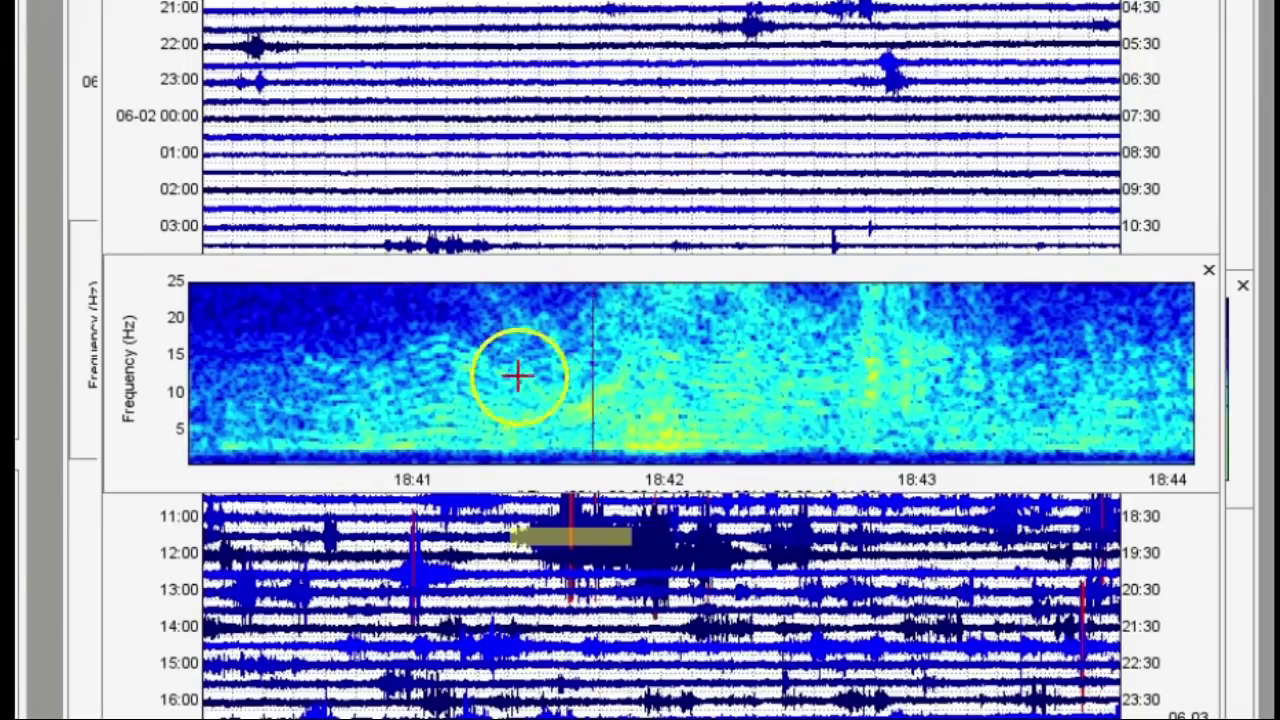
{"action": "left_click", "coordinate": [610, 430]}
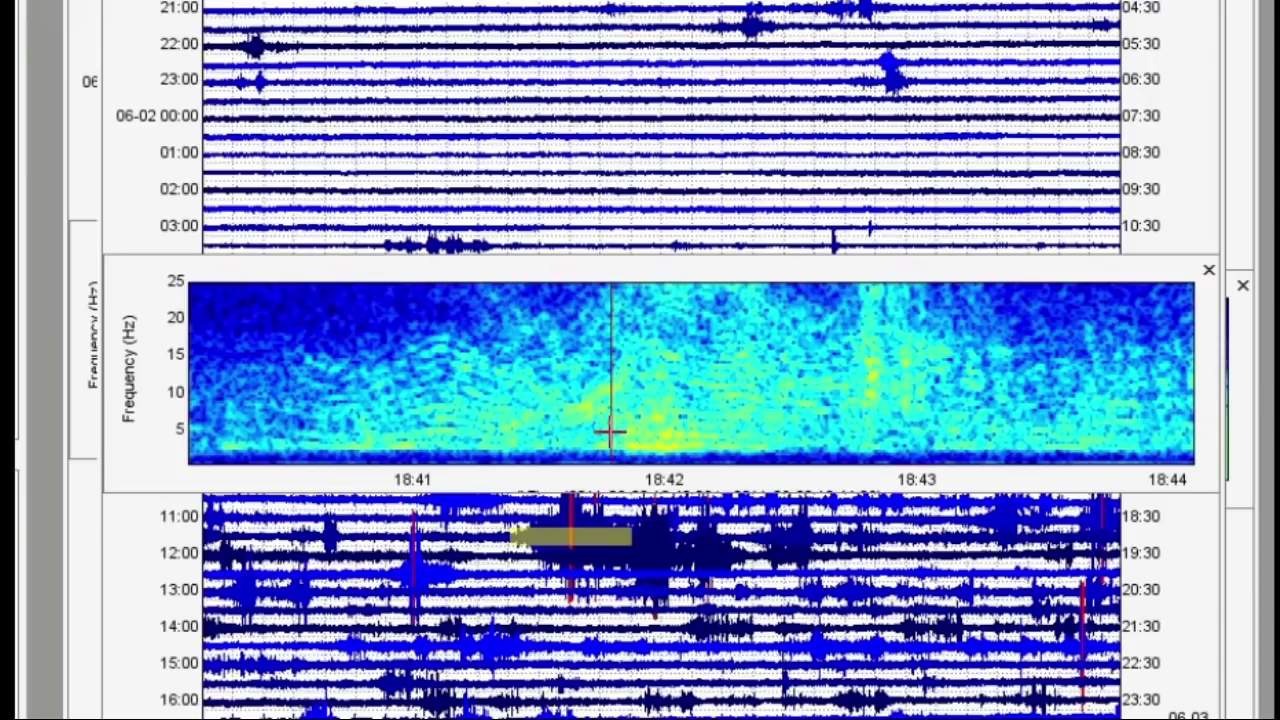
{"action": "mouse_move", "coordinate": [611, 432]}
{"action": "left_mouse_down"}
{"action": "mouse_move", "coordinate": [526, 429]}
{"action": "mouse_move", "coordinate": [806, 415]}
{"action": "left_mouse_up"}
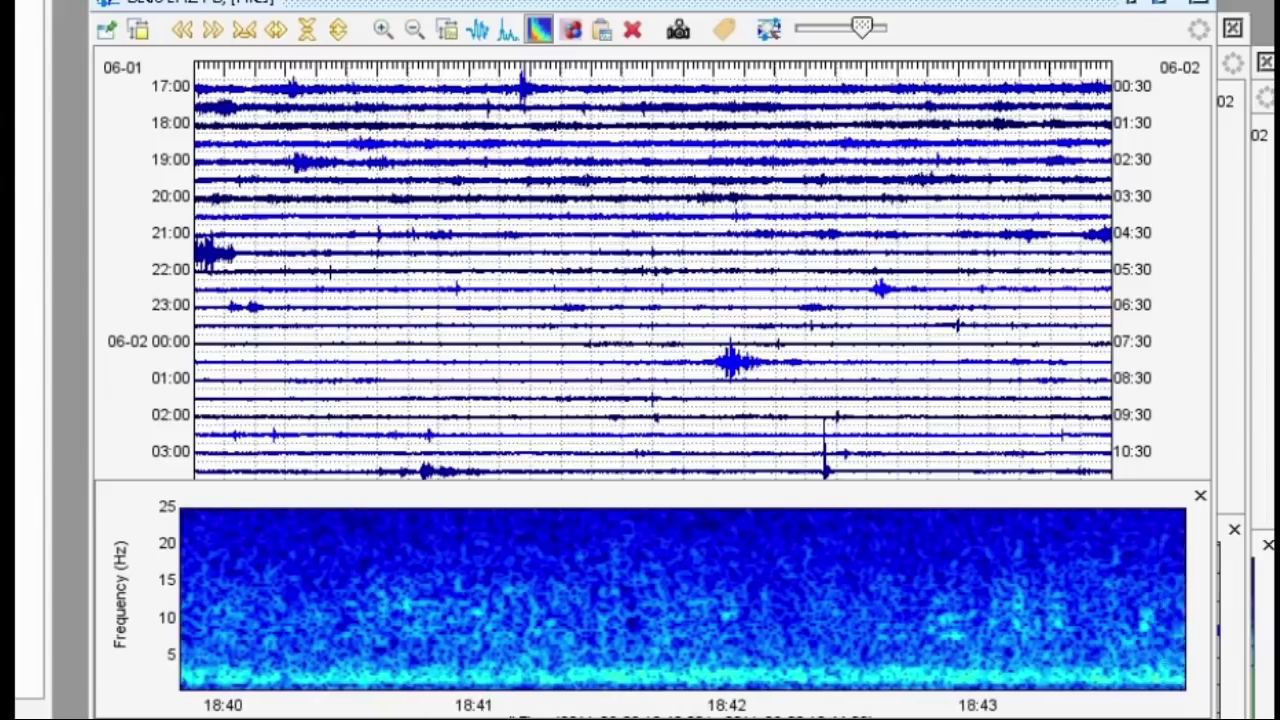
Step: Return the B208, B944 and YLA views near 18:42 UTC to waveforms and compare their amplitudes
{"action": "left_click", "coordinate": [481, 31]}
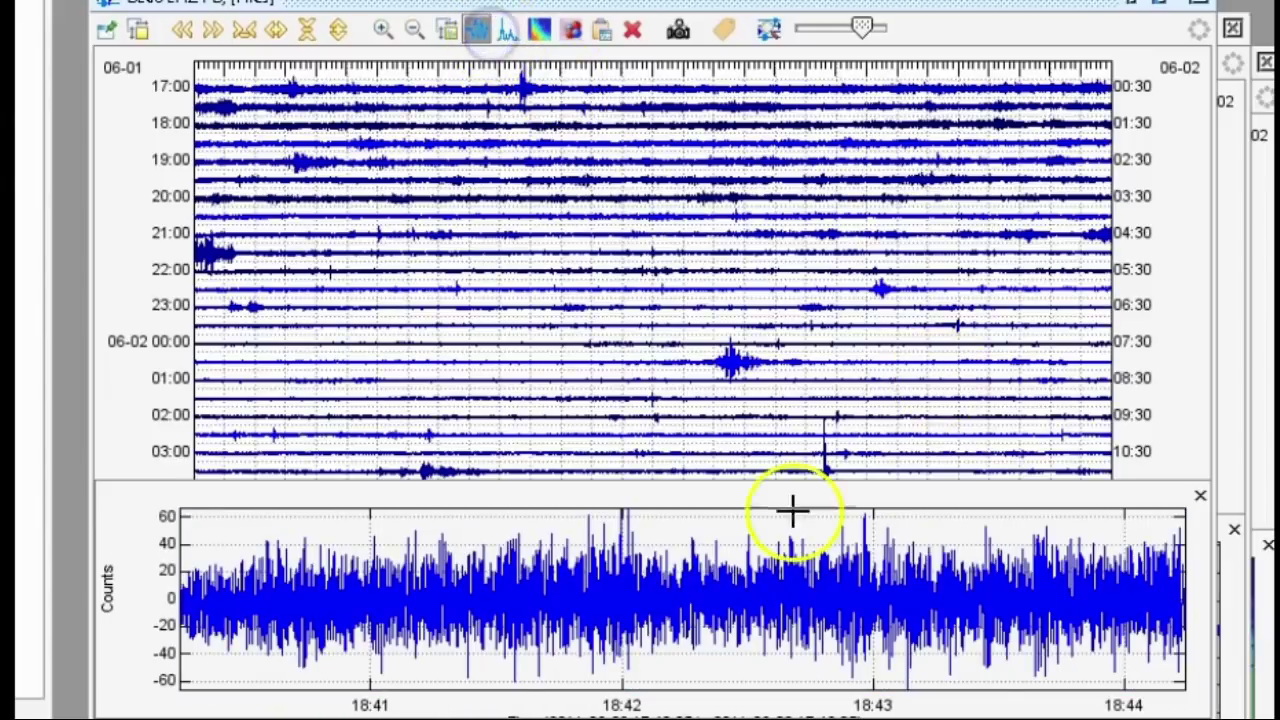
{"action": "left_click", "coordinate": [1228, 410]}
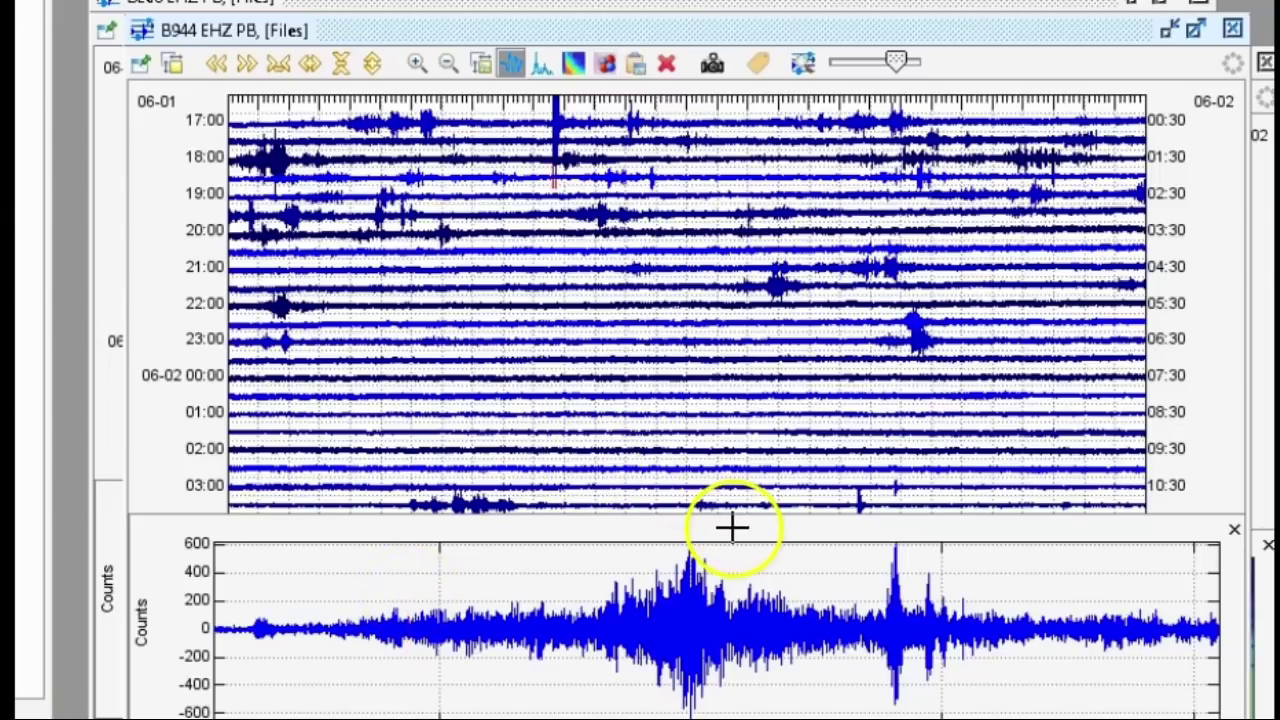
{"action": "left_click", "coordinate": [339, 5]}
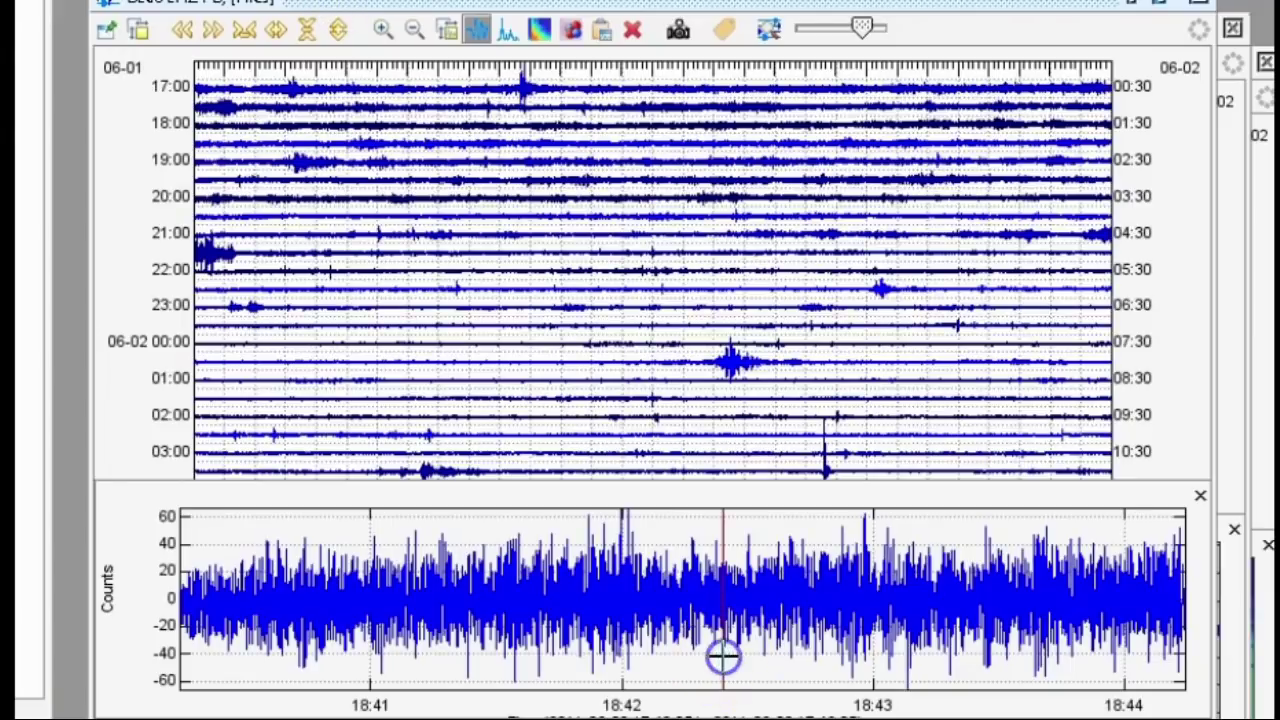
{"action": "left_click", "coordinate": [1255, 430]}
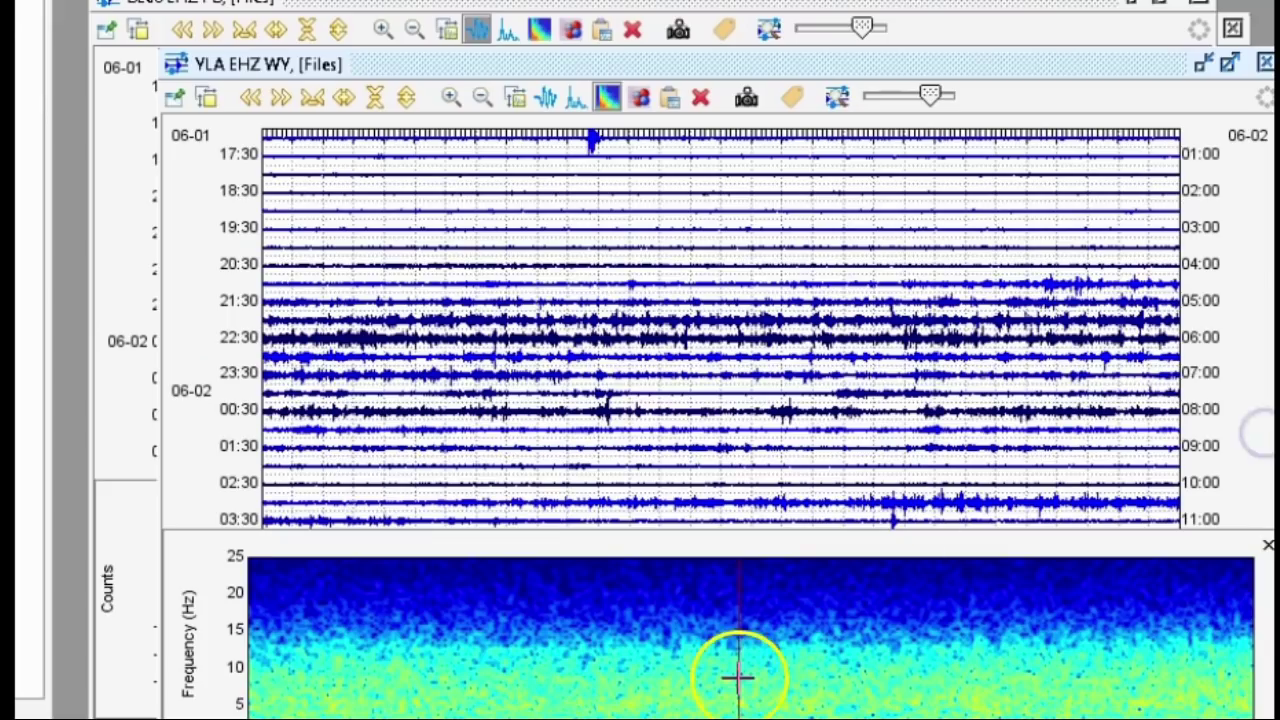
{"action": "left_click_drag", "start_coordinate": [502, 65], "coordinate": [457, 21]}
{"action": "left_click", "coordinate": [498, 53]}
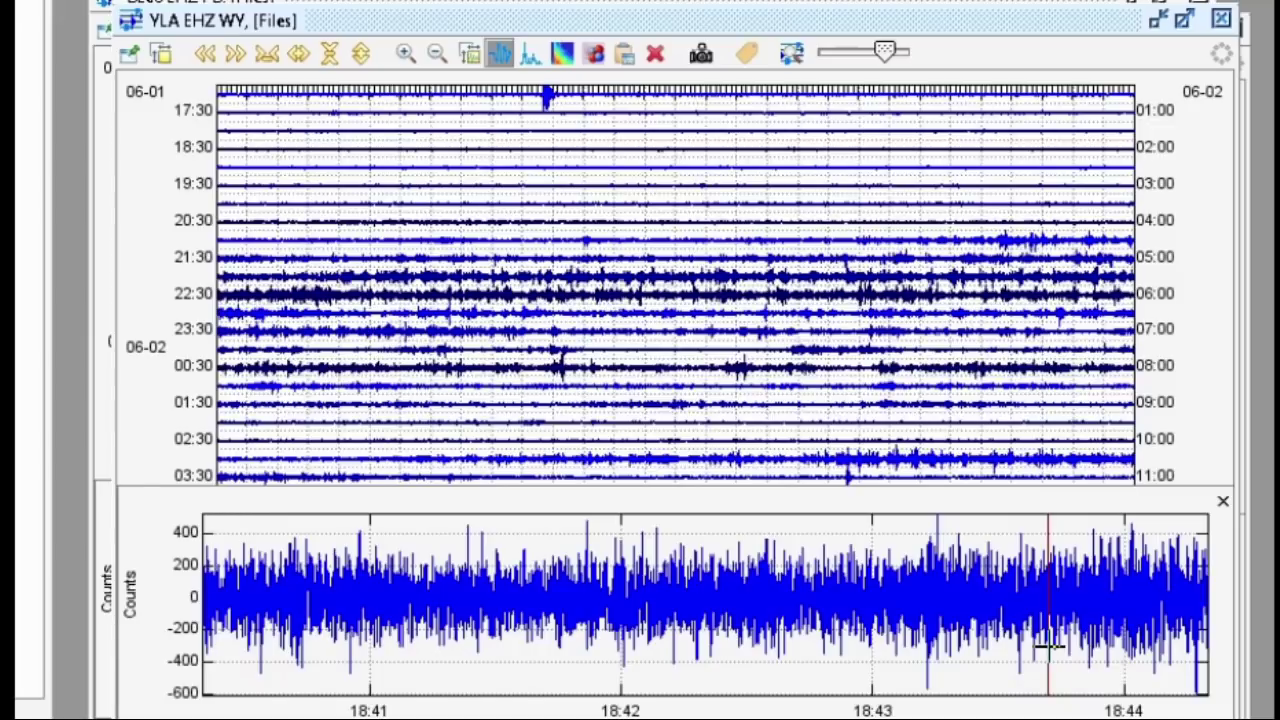
{"action": "left_click", "coordinate": [943, 666]}
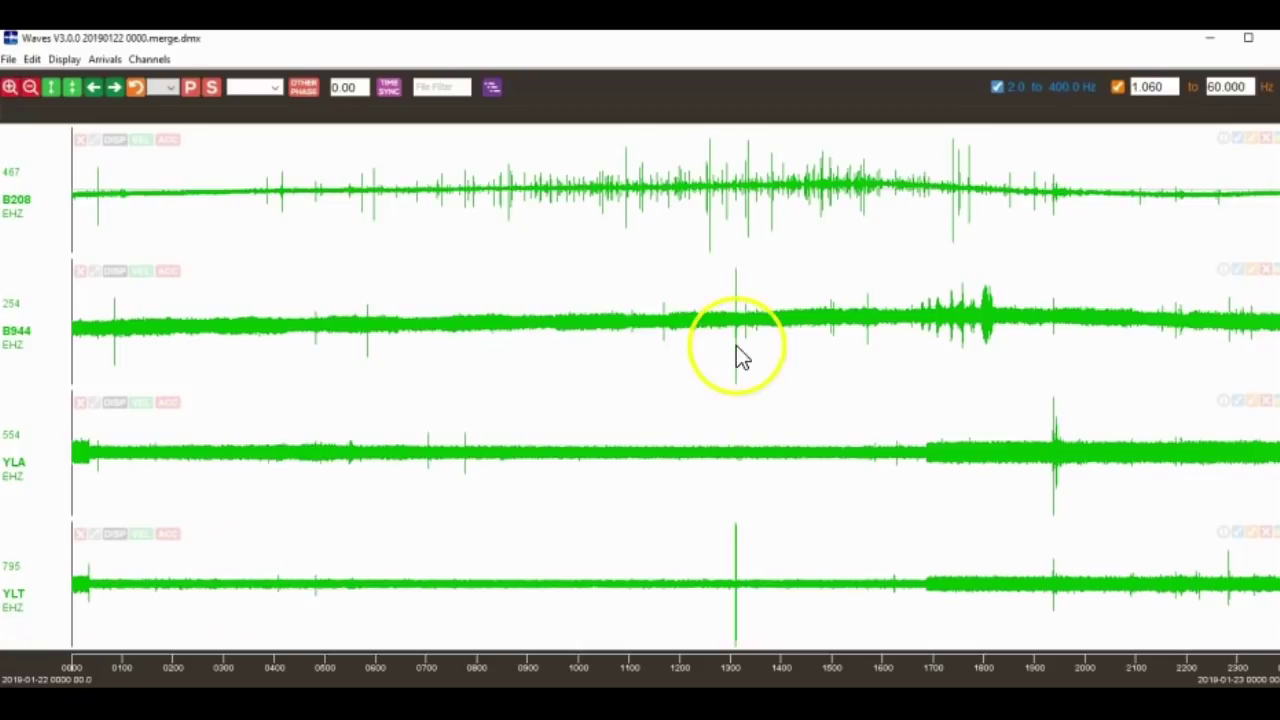
Step: Switch to Waves, enlarge the four station traces around 16:42 UTC and examine B944's bursts through about 16:56 UTC
{"action": "left_click", "coordinate": [9, 87]}
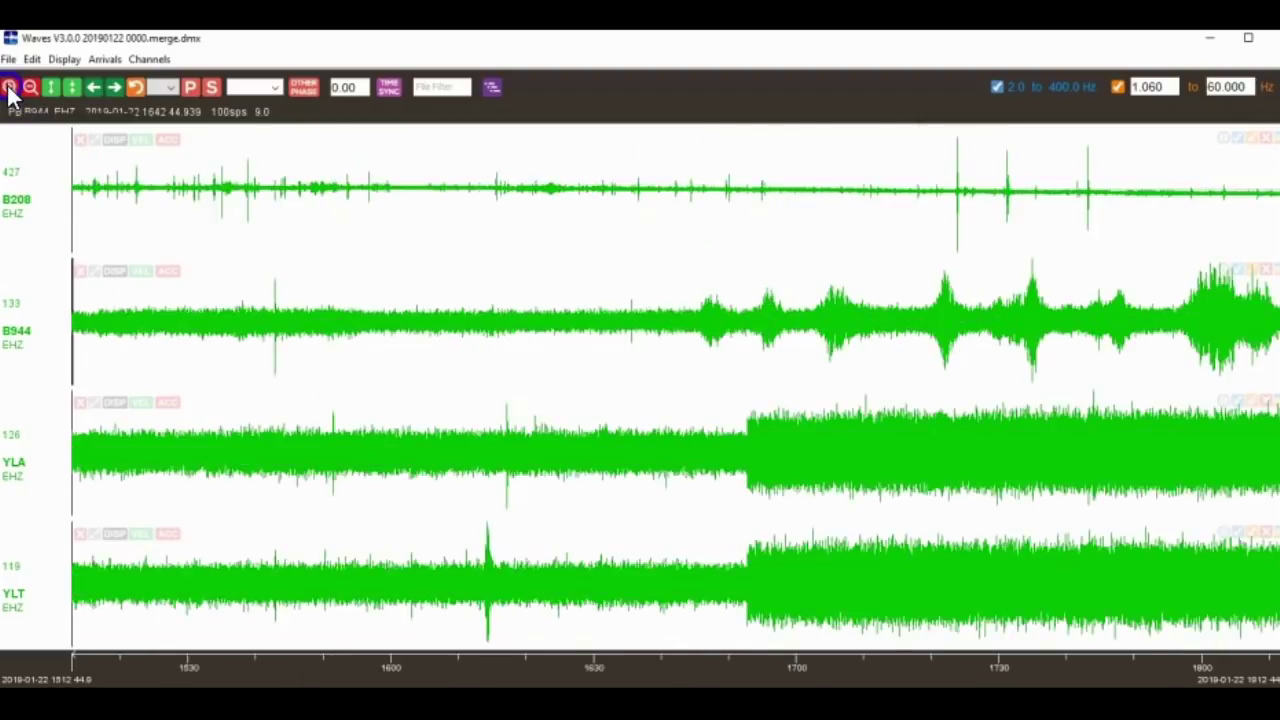
{"action": "left_click", "coordinate": [9, 87]}
{"action": "left_click", "coordinate": [9, 87]}
{"action": "left_click", "coordinate": [9, 87]}
{"action": "left_click", "coordinate": [112, 88]}
{"action": "left_click", "coordinate": [111, 88]}
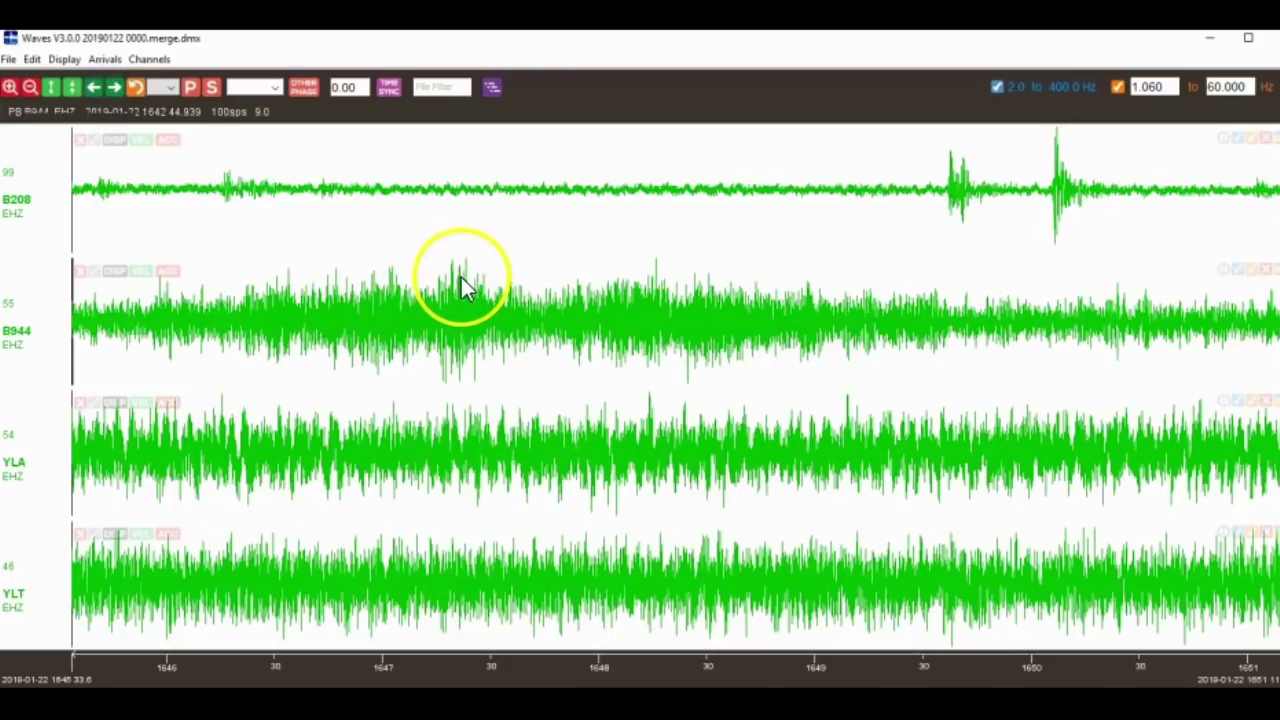
{"action": "left_click", "coordinate": [116, 88]}
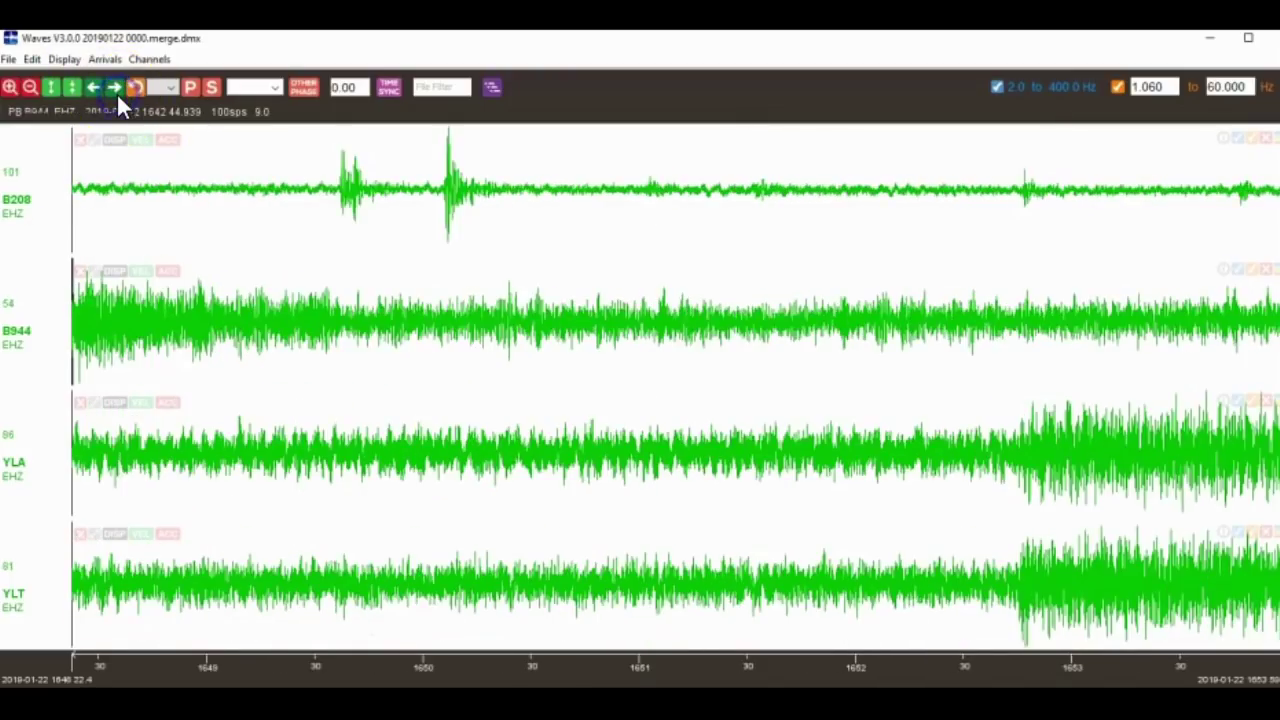
{"action": "left_click", "coordinate": [116, 88]}
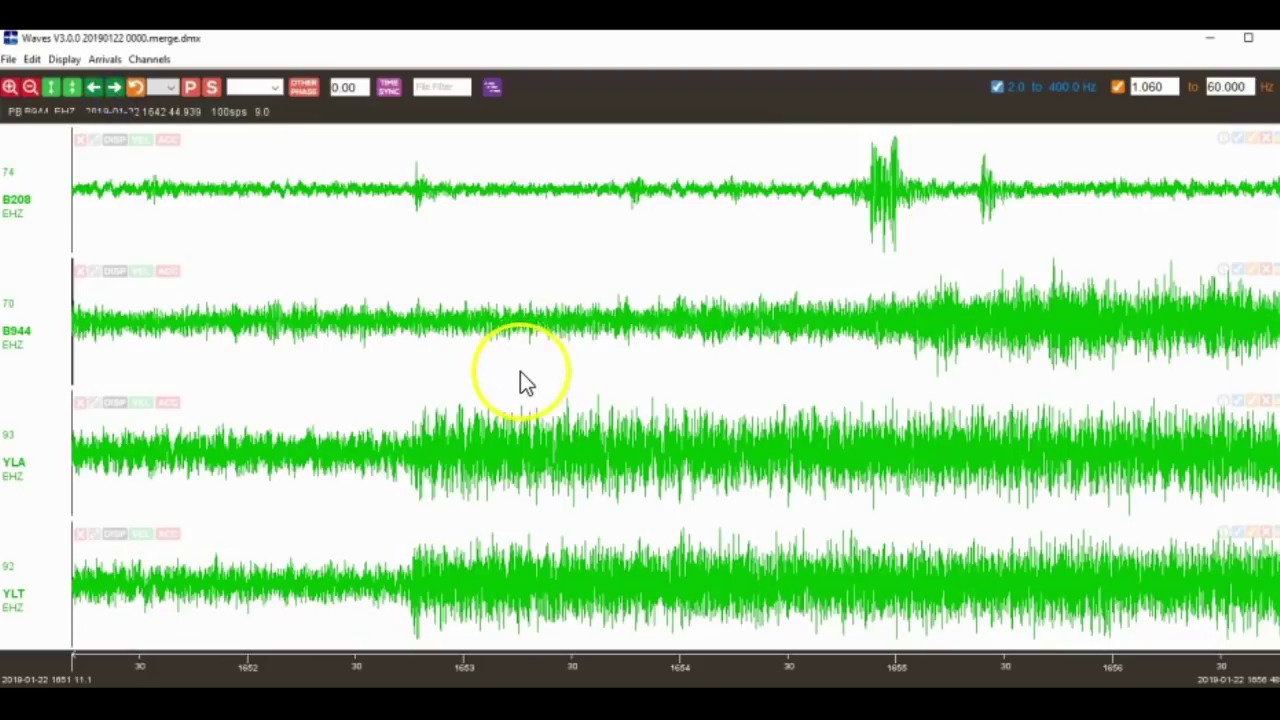
Step: Mark the onset of the YLT noise increase near 16:52:44 UTC and compare its timing with B944 and YLA
{"action": "left_click", "coordinate": [410, 586]}
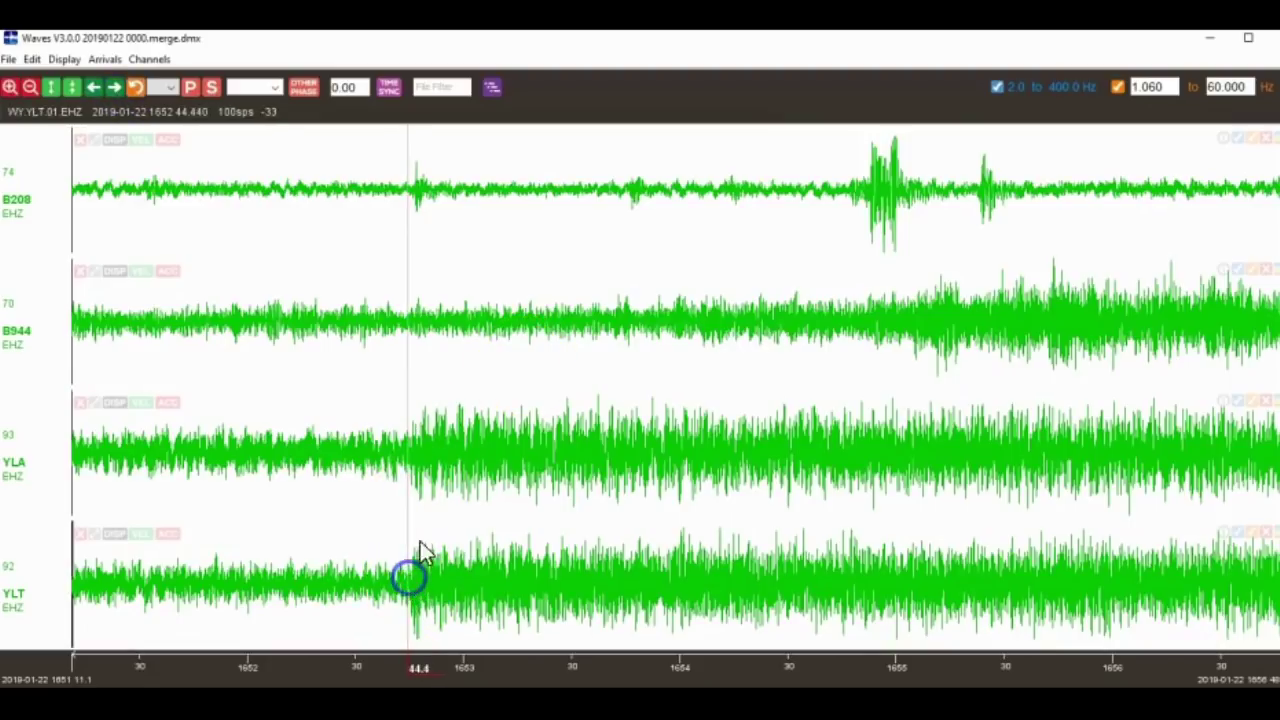
{"action": "left_click", "coordinate": [864, 321]}
{"action": "left_click", "coordinate": [835, 327]}
{"action": "mouse_move", "coordinate": [776, 326]}
{"action": "left_mouse_down"}
{"action": "mouse_move", "coordinate": [574, 349]}
{"action": "mouse_move", "coordinate": [400, 394]}
{"action": "mouse_move", "coordinate": [424, 325]}
{"action": "left_mouse_up"}
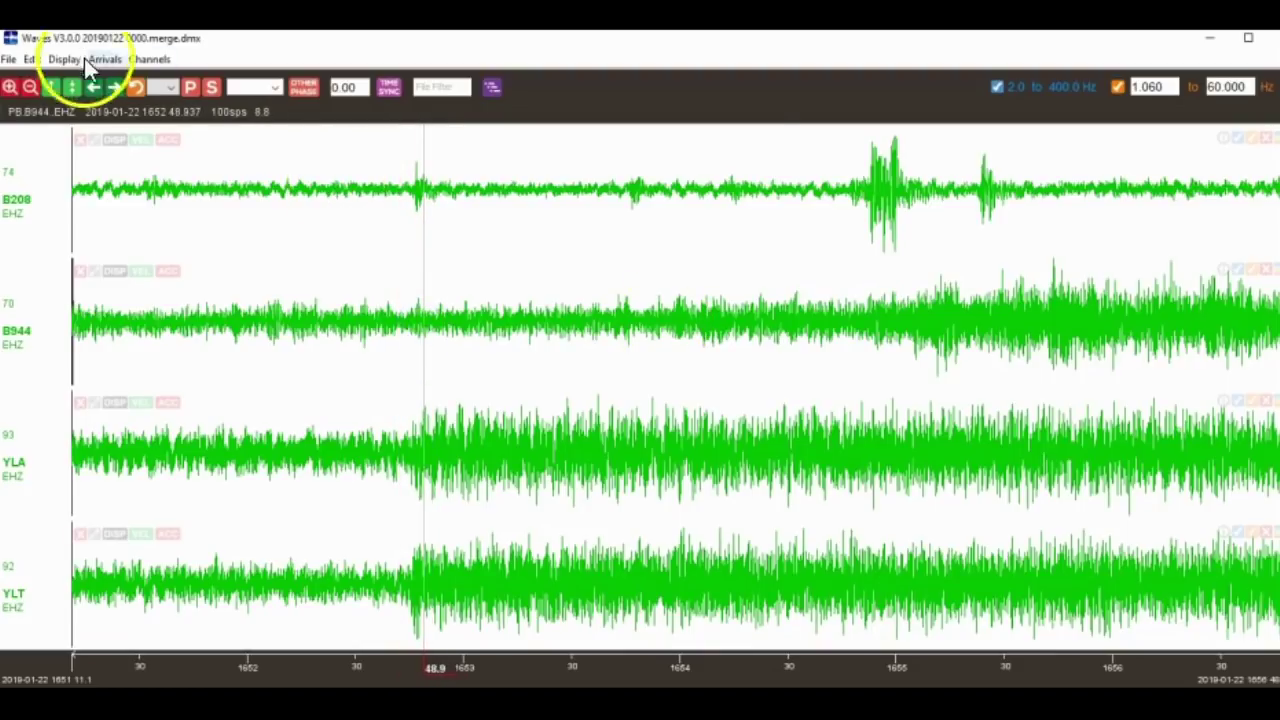
{"action": "mouse_move", "coordinate": [406, 448]}
{"action": "left_mouse_down"}
{"action": "mouse_move", "coordinate": [408, 605]}
{"action": "mouse_move", "coordinate": [408, 543]}
{"action": "mouse_move", "coordinate": [423, 549]}
{"action": "mouse_move", "coordinate": [648, 328]}
{"action": "mouse_move", "coordinate": [843, 306]}
{"action": "left_mouse_up"}
Step: Advance the traces to about 17:19–17:24 UTC and examine the B944 burst near 17:22
{"action": "left_click", "coordinate": [108, 85]}
{"action": "left_click", "coordinate": [110, 87]}
{"action": "left_click", "coordinate": [110, 87]}
{"action": "left_click", "coordinate": [110, 87]}
{"action": "left_click", "coordinate": [110, 87]}
{"action": "left_click", "coordinate": [110, 87]}
{"action": "left_click", "coordinate": [110, 87]}
{"action": "left_click", "coordinate": [110, 87]}
{"action": "left_click", "coordinate": [110, 87]}
{"action": "left_click", "coordinate": [110, 87]}
{"action": "left_click", "coordinate": [110, 87]}
{"action": "left_click", "coordinate": [110, 87]}
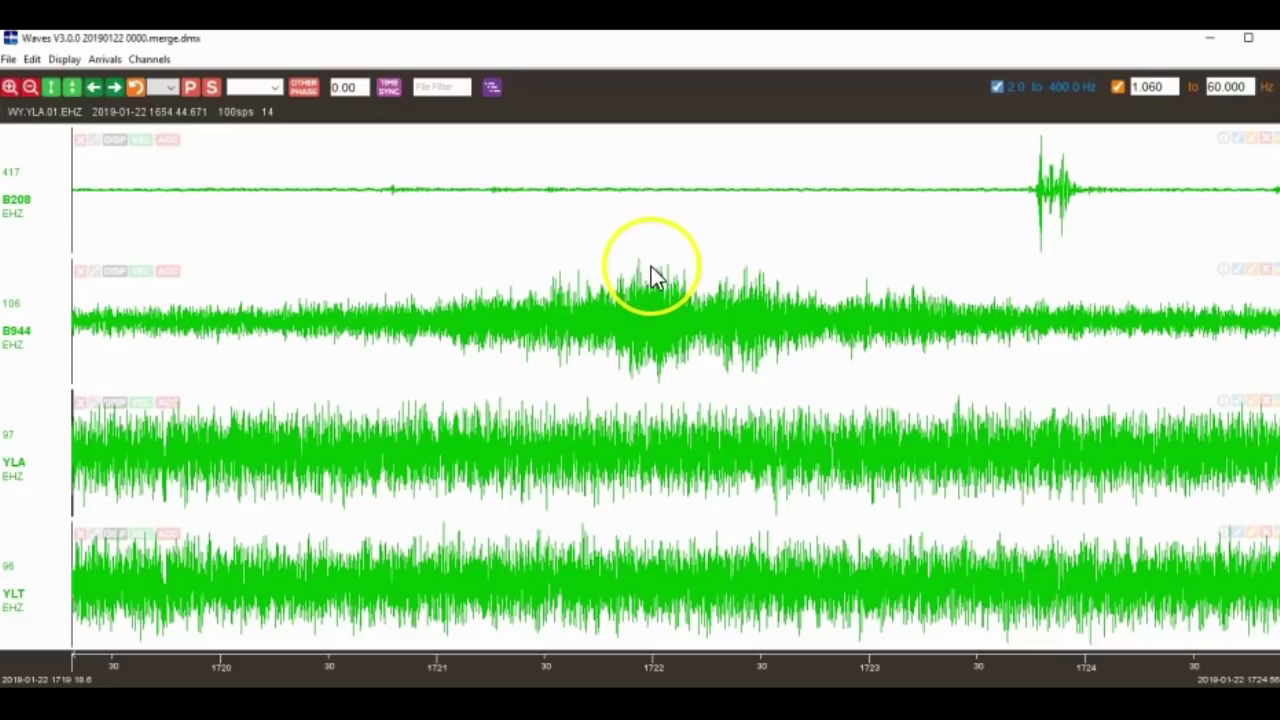
Step: Magnify the trace amplitudes to inspect B208 between 17:19 and 17:24 UTC, and restore the original amplitude scale
{"action": "left_click", "coordinate": [56, 86]}
{"action": "left_click", "coordinate": [56, 86]}
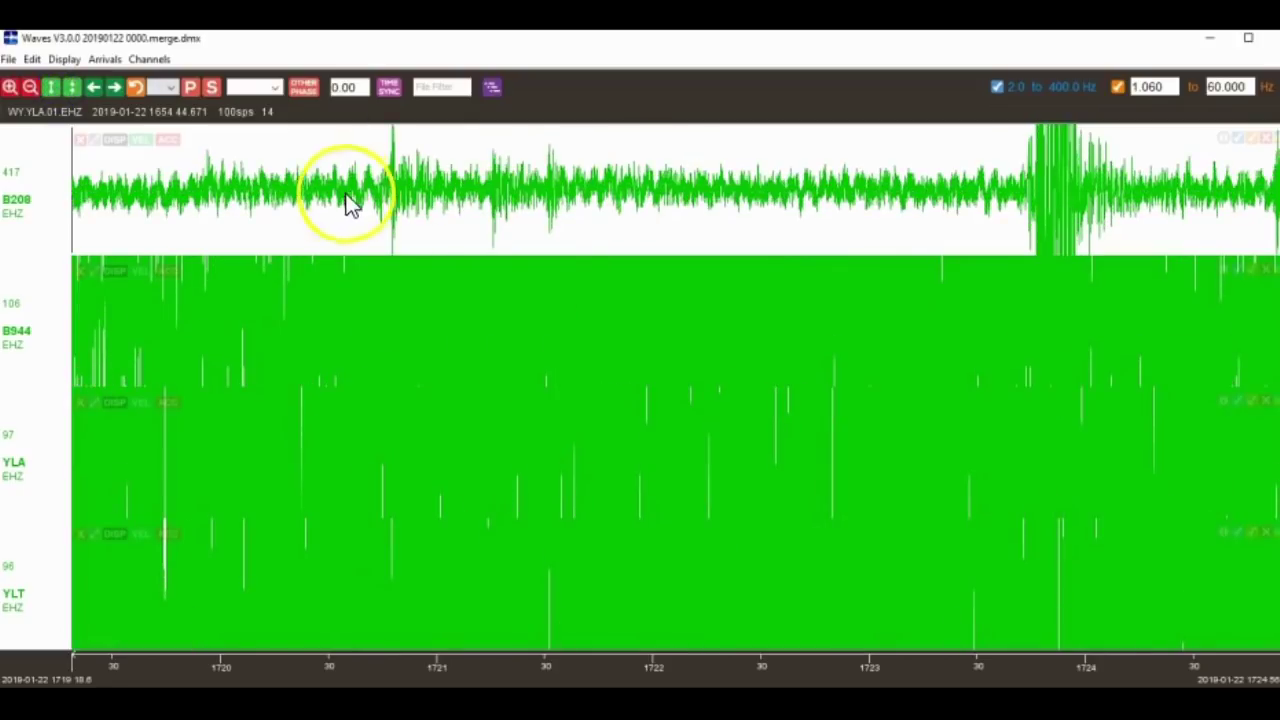
{"action": "left_click", "coordinate": [71, 87]}
{"action": "left_click", "coordinate": [71, 87]}
{"action": "left_click", "coordinate": [71, 87]}
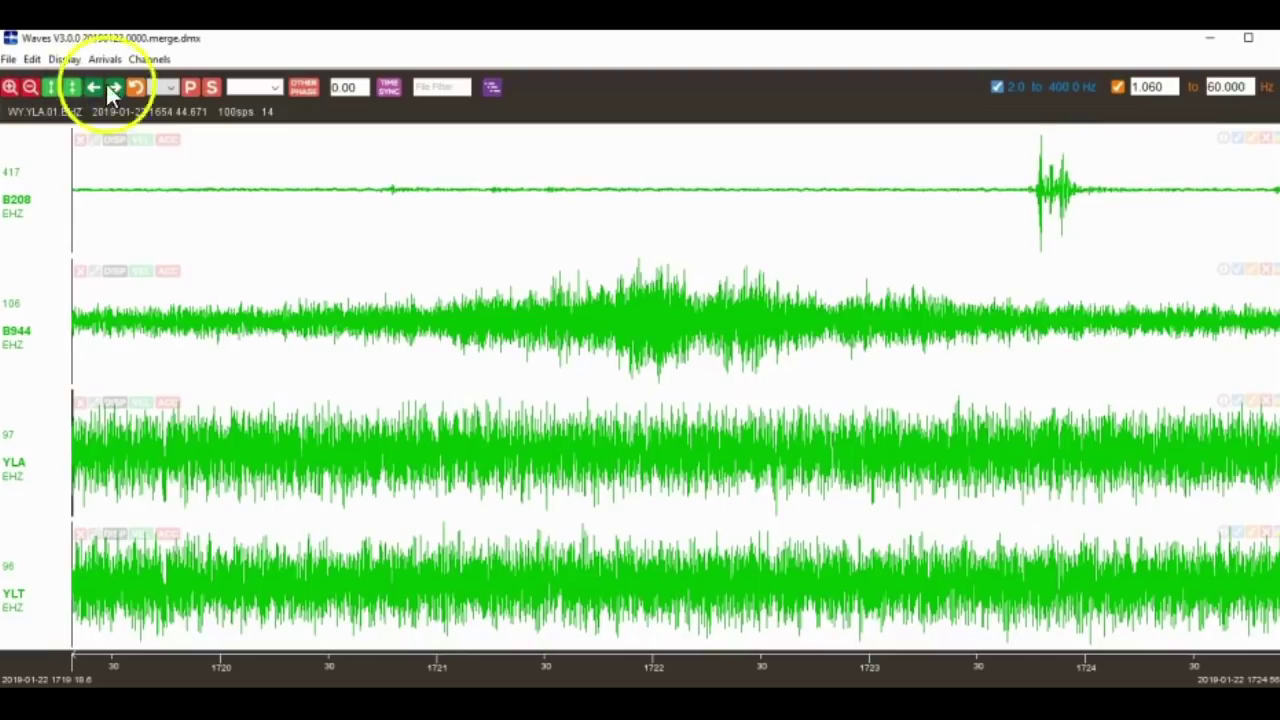
Step: Follow the traces from 17:22 to about 17:37 UTC, comparing B208's sharp events with B944's longer bursts
{"action": "left_click", "coordinate": [114, 89]}
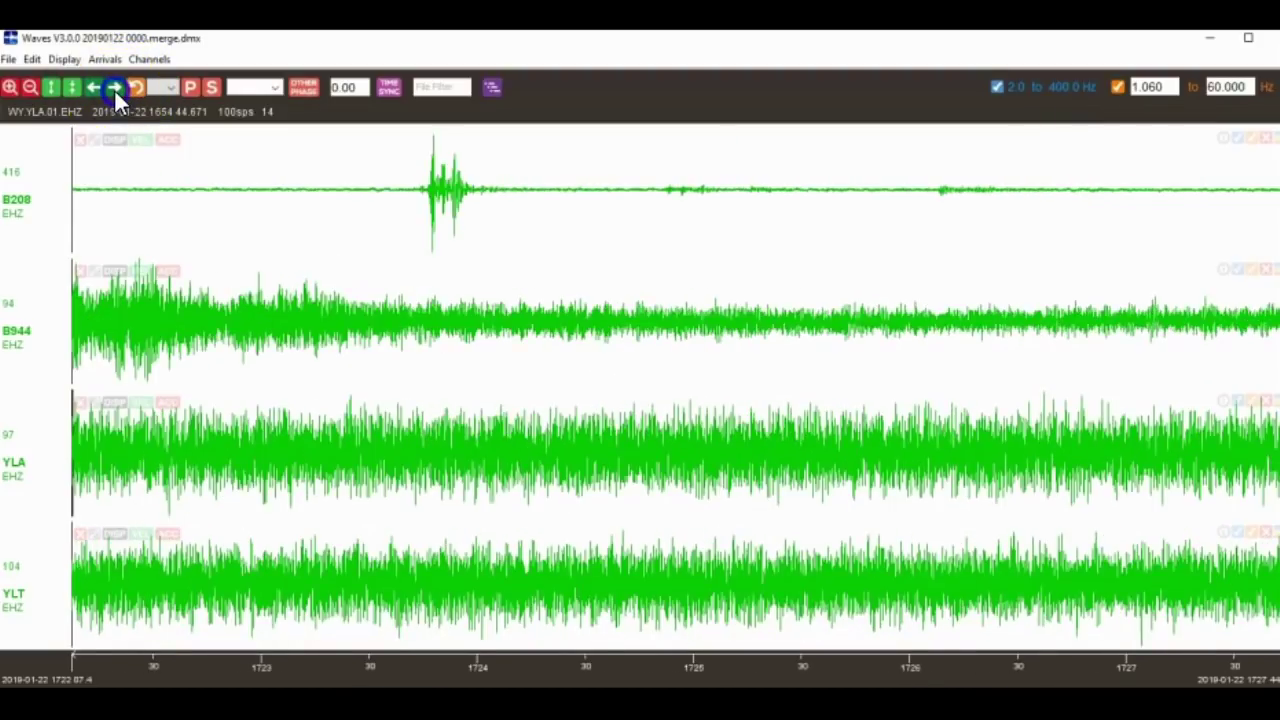
{"action": "left_click", "coordinate": [114, 89]}
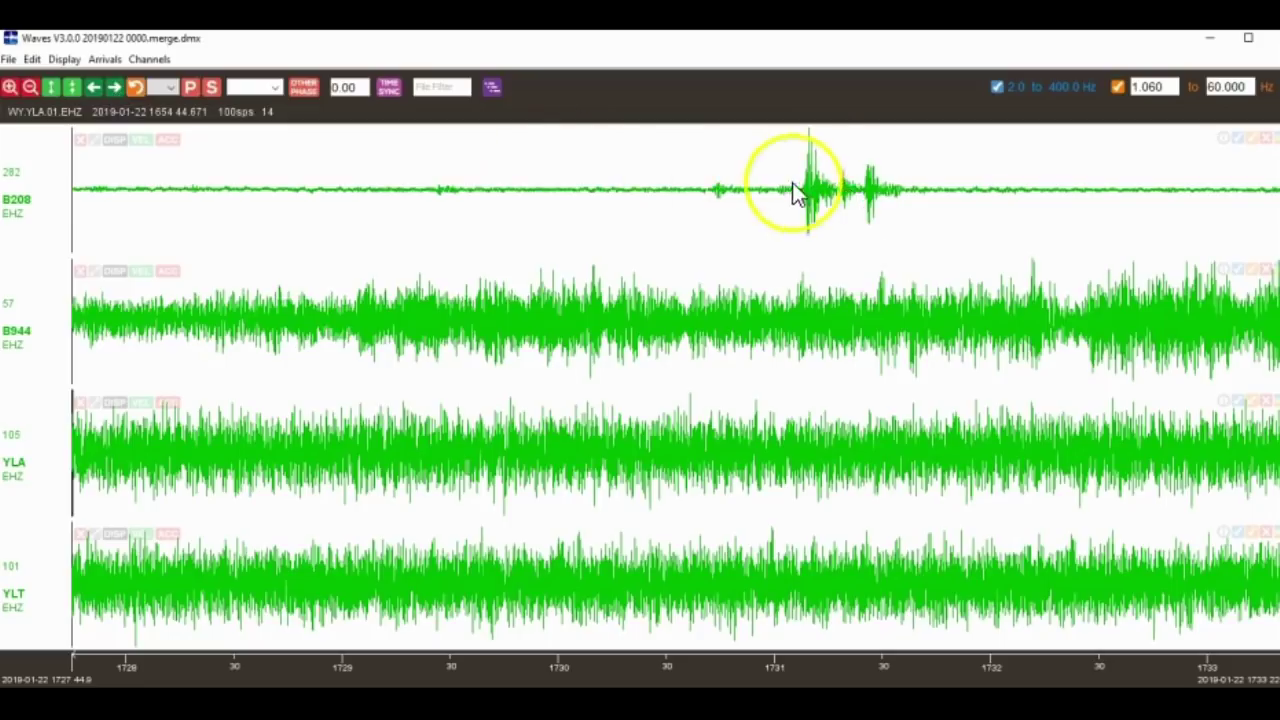
{"action": "left_click", "coordinate": [117, 86]}
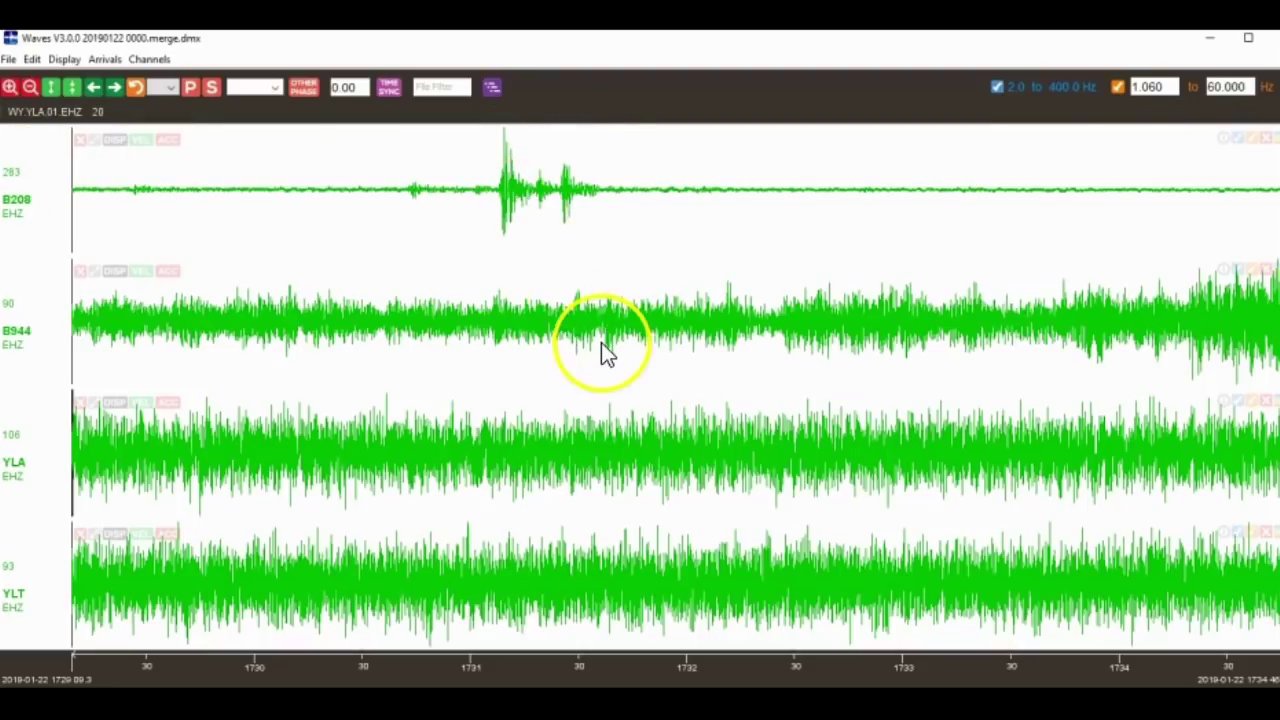
{"action": "left_click", "coordinate": [114, 87]}
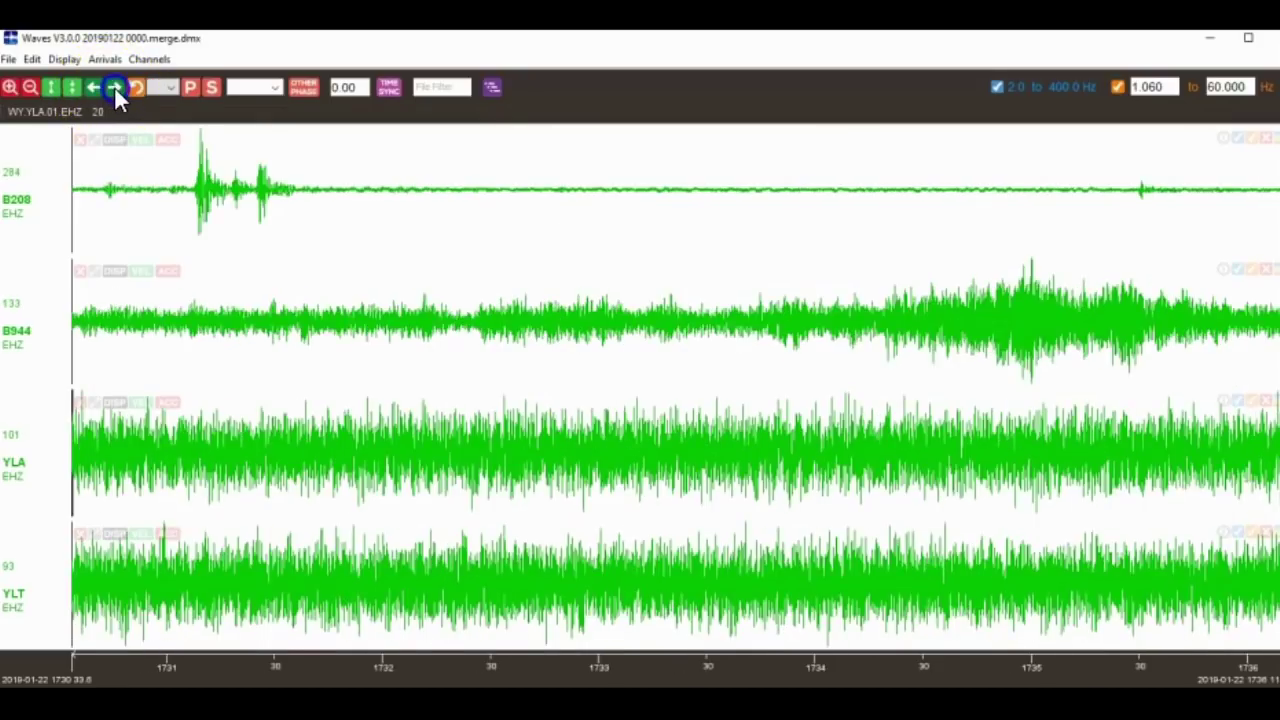
{"action": "left_click", "coordinate": [114, 87]}
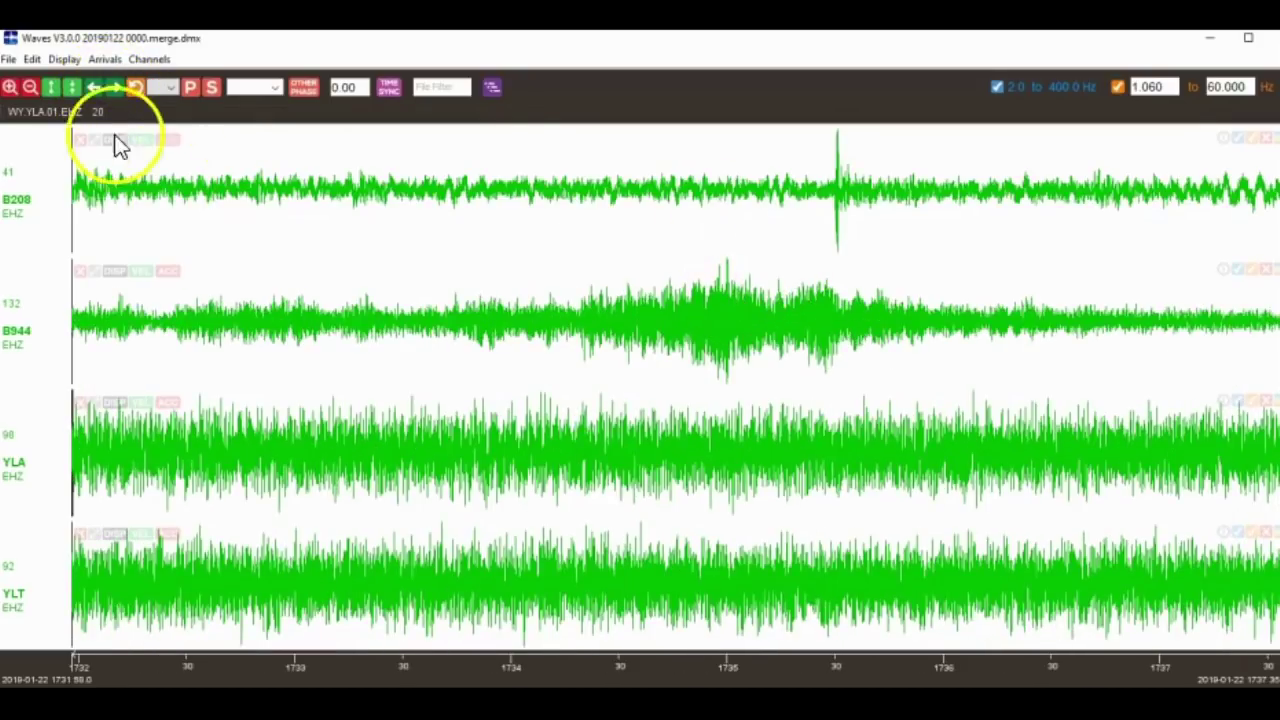
Step: Advance to about 17:42–17:47 UTC and mark the onset of the sharp B208 event near 17:43:11
{"action": "left_click", "coordinate": [114, 87]}
{"action": "left_click", "coordinate": [114, 87]}
{"action": "left_click", "coordinate": [114, 87]}
{"action": "left_click", "coordinate": [114, 87]}
{"action": "left_click", "coordinate": [114, 87]}
{"action": "left_click", "coordinate": [114, 87]}
{"action": "left_click", "coordinate": [114, 87]}
{"action": "left_click_drag", "start_coordinate": [366, 197], "coordinate": [370, 197]}
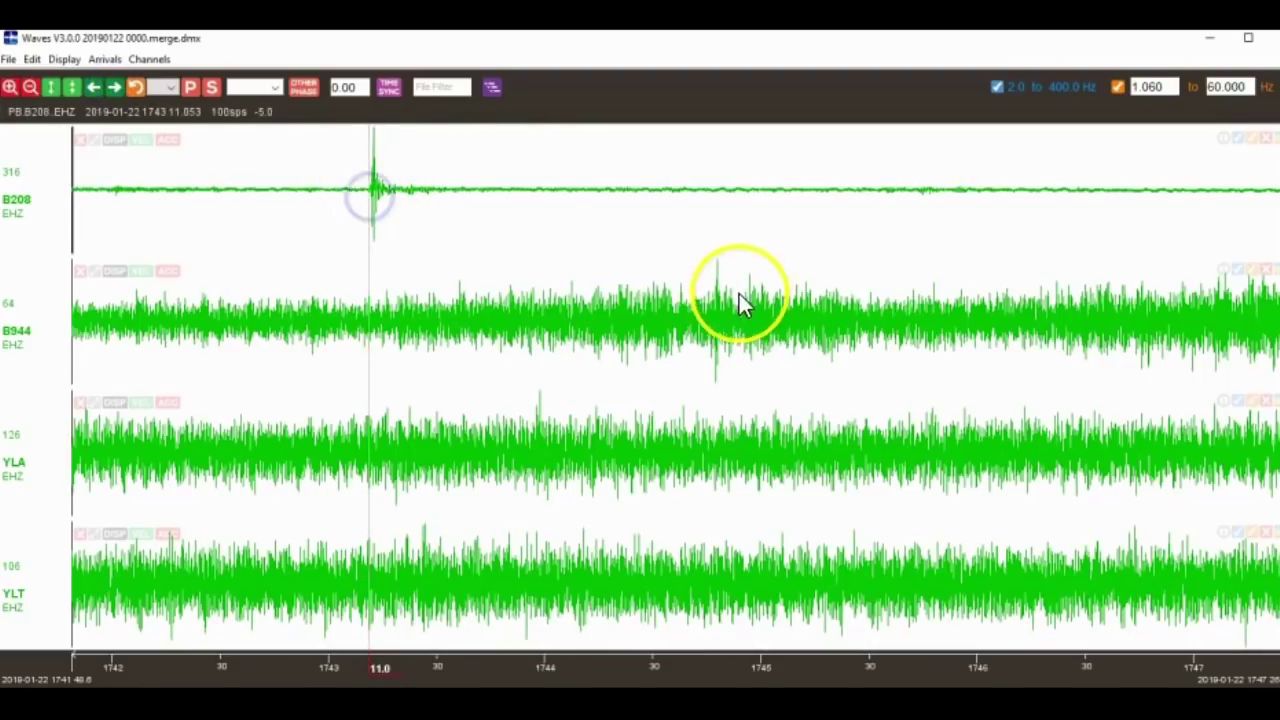
Step: Compare the time of the B208 event near 17:43:11 UTC with B944 at about 17:43:22 and its spike near 17:44:46
{"action": "left_click", "coordinate": [704, 314]}
{"action": "left_click_drag", "start_coordinate": [702, 314], "coordinate": [709, 314]}
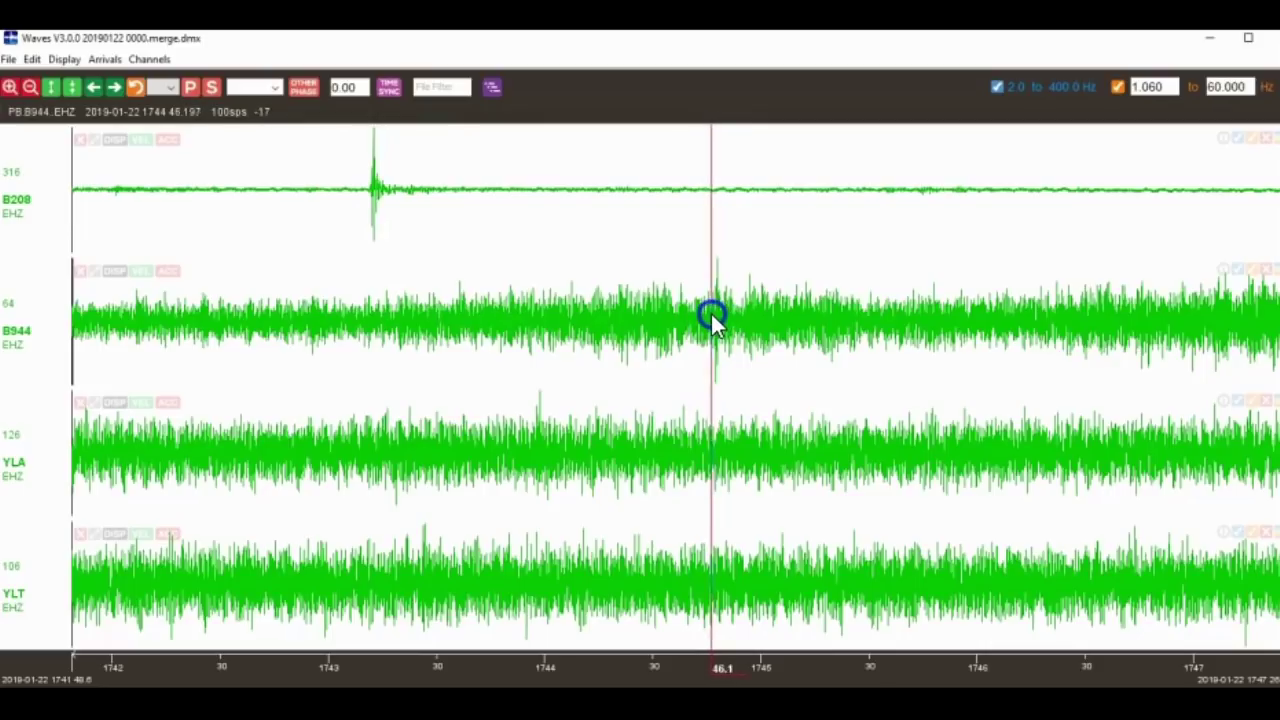
{"action": "left_click", "coordinate": [411, 313]}
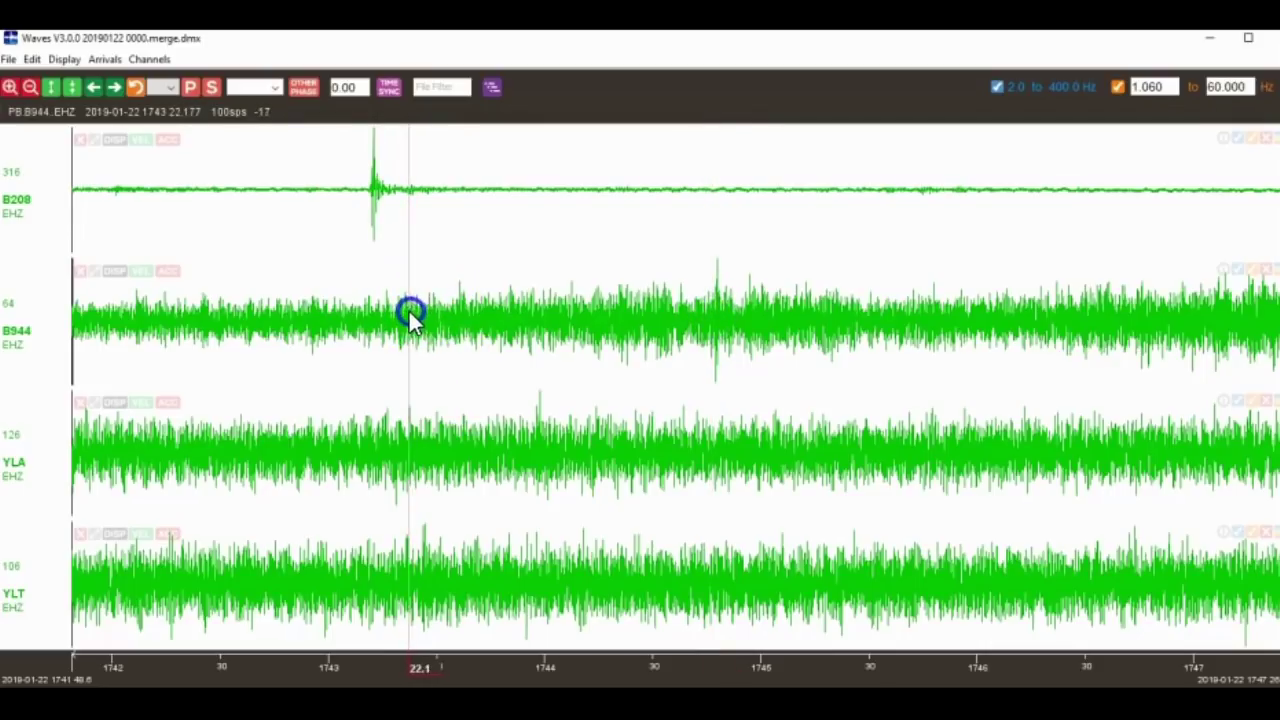
{"action": "left_click", "coordinate": [369, 192]}
{"action": "left_click_drag", "start_coordinate": [370, 194], "coordinate": [373, 195]}
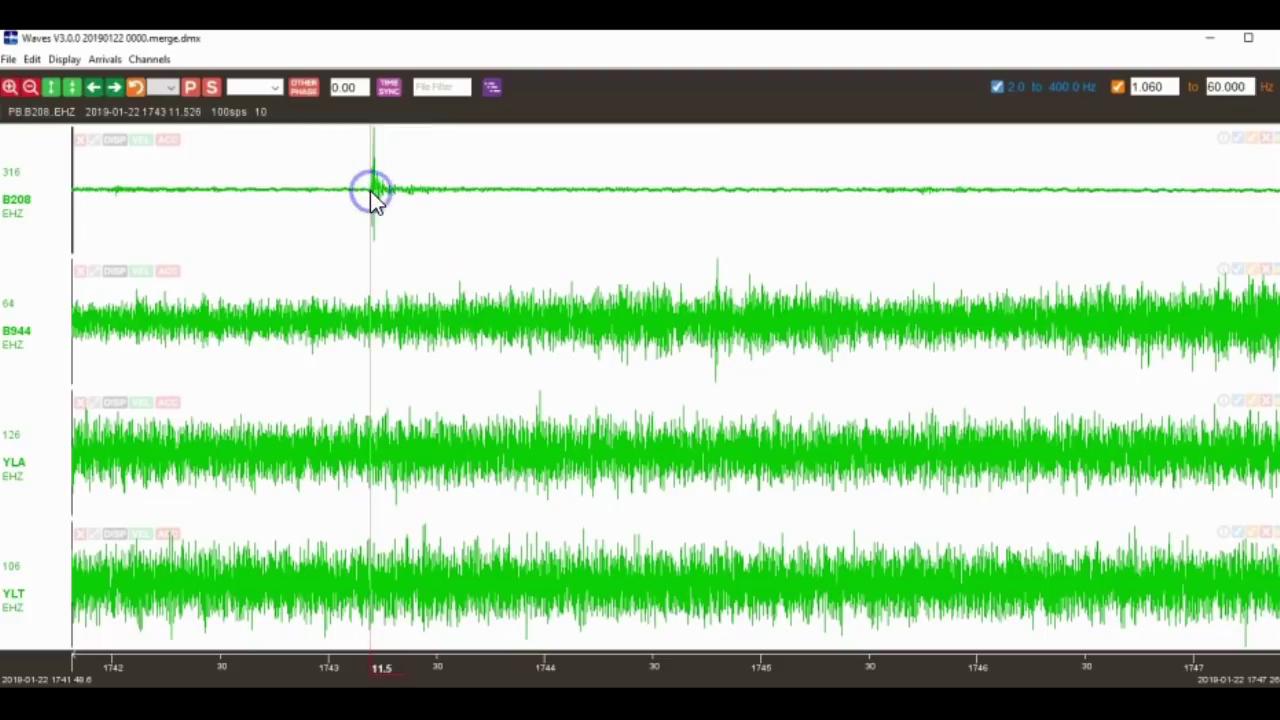
{"action": "left_click", "coordinate": [411, 320]}
{"action": "left_click", "coordinate": [365, 195]}
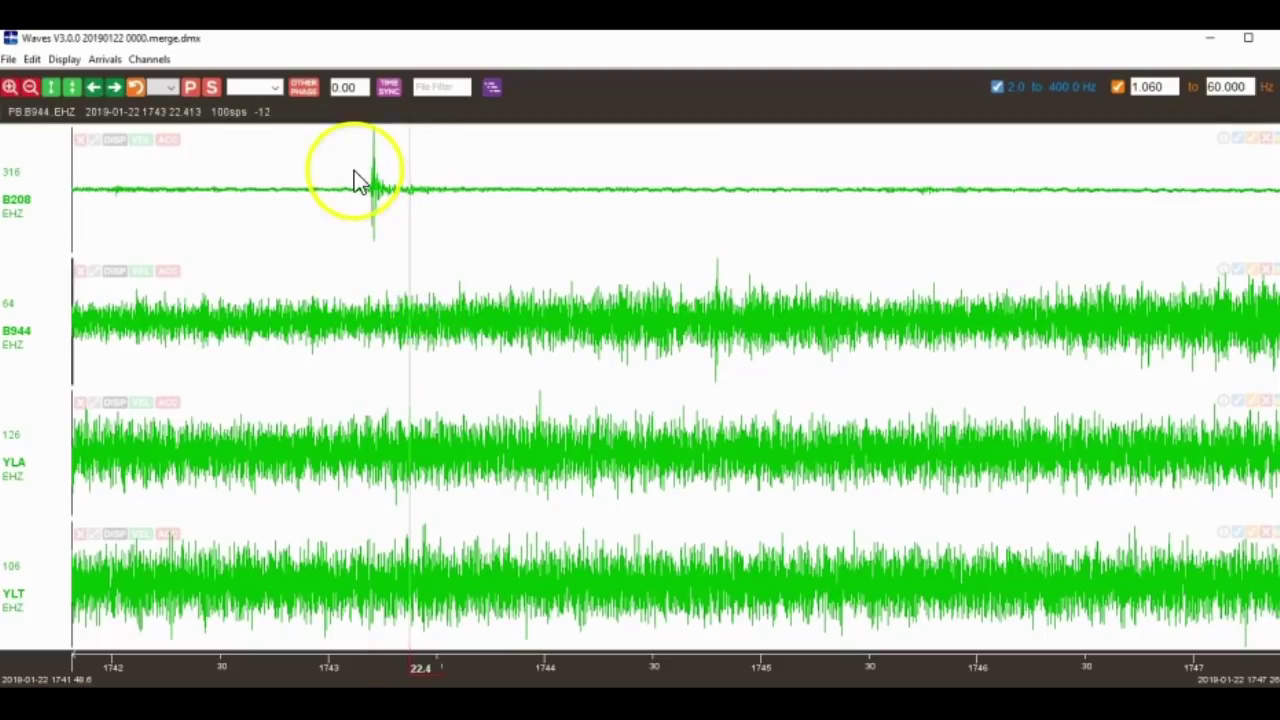
{"action": "left_click_drag", "start_coordinate": [365, 188], "coordinate": [370, 191]}
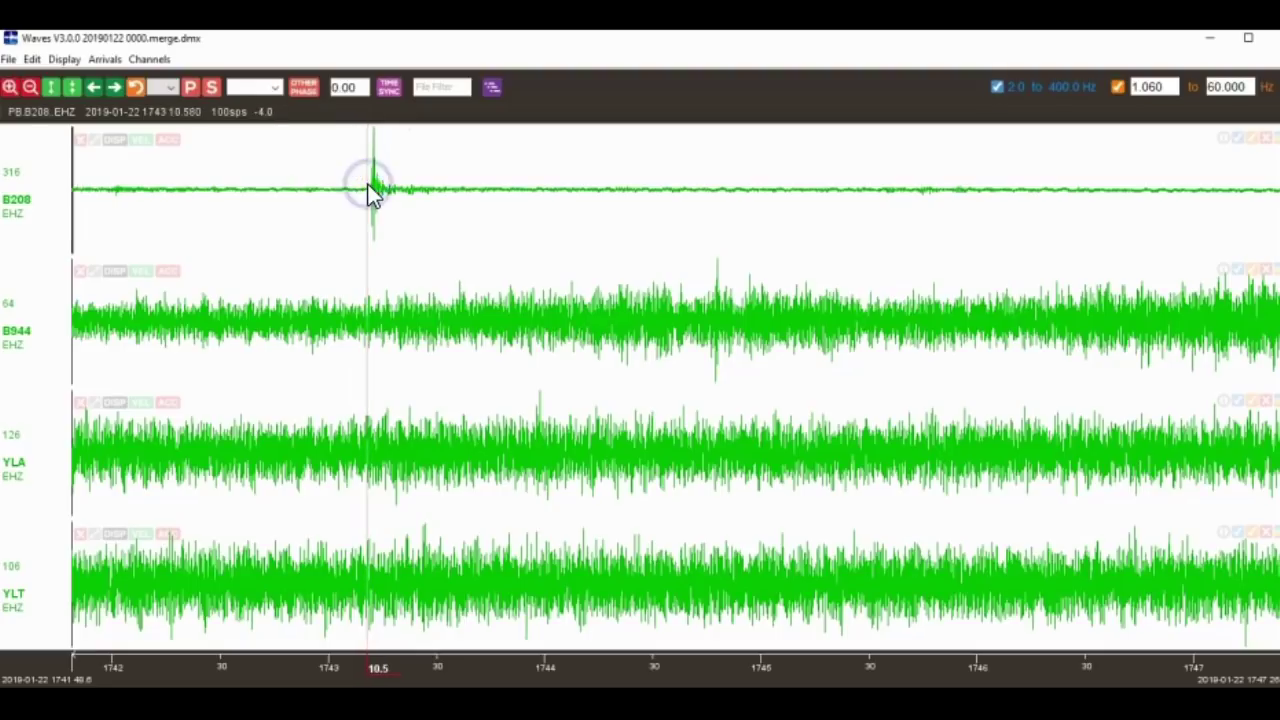
{"action": "left_click", "coordinate": [713, 330]}
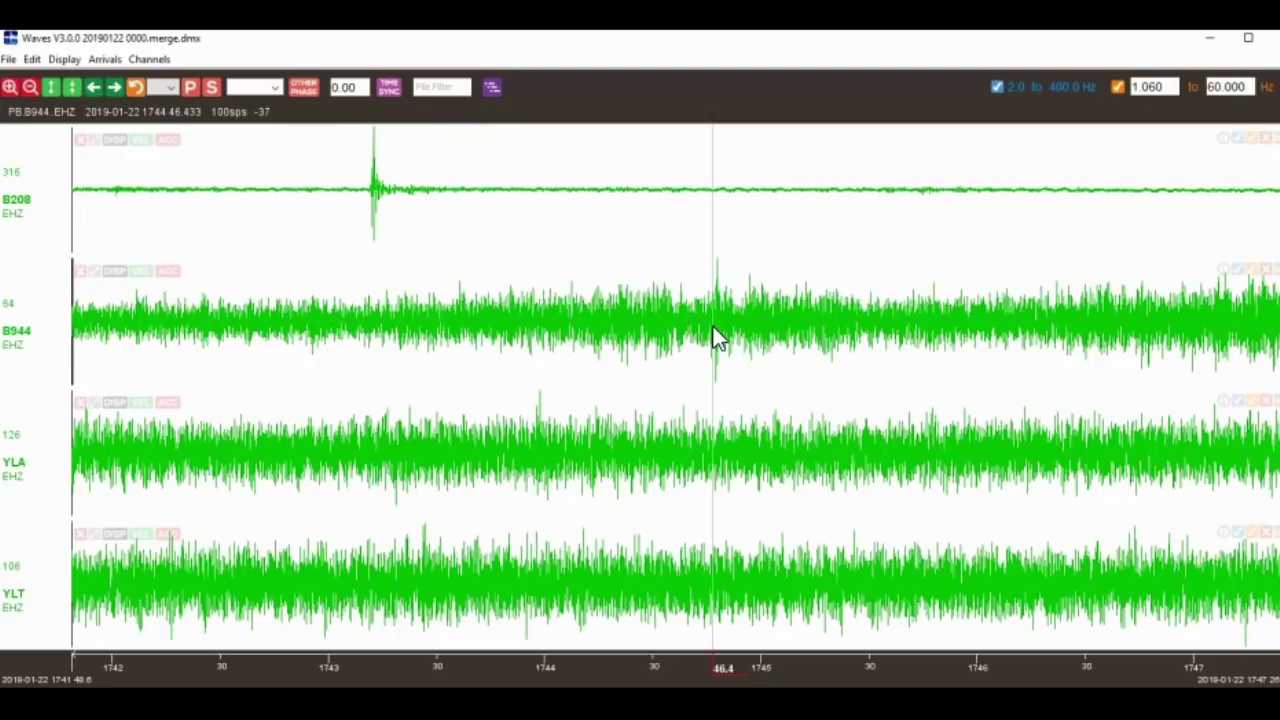
Step: Advance from about 17:45 to 18:02 UTC and examine the B944 bursts against the other three stations
{"action": "left_click", "coordinate": [116, 88]}
{"action": "left_click", "coordinate": [116, 88]}
{"action": "left_click", "coordinate": [374, 120]}
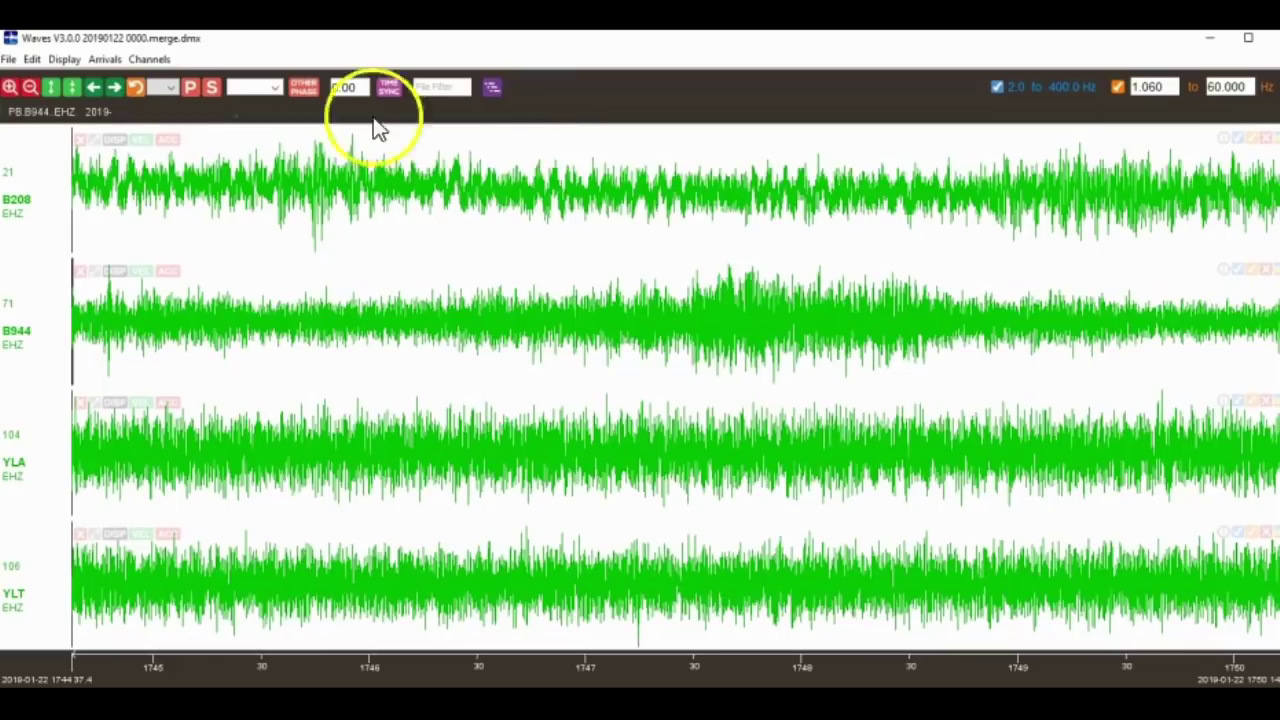
{"action": "left_click", "coordinate": [116, 87]}
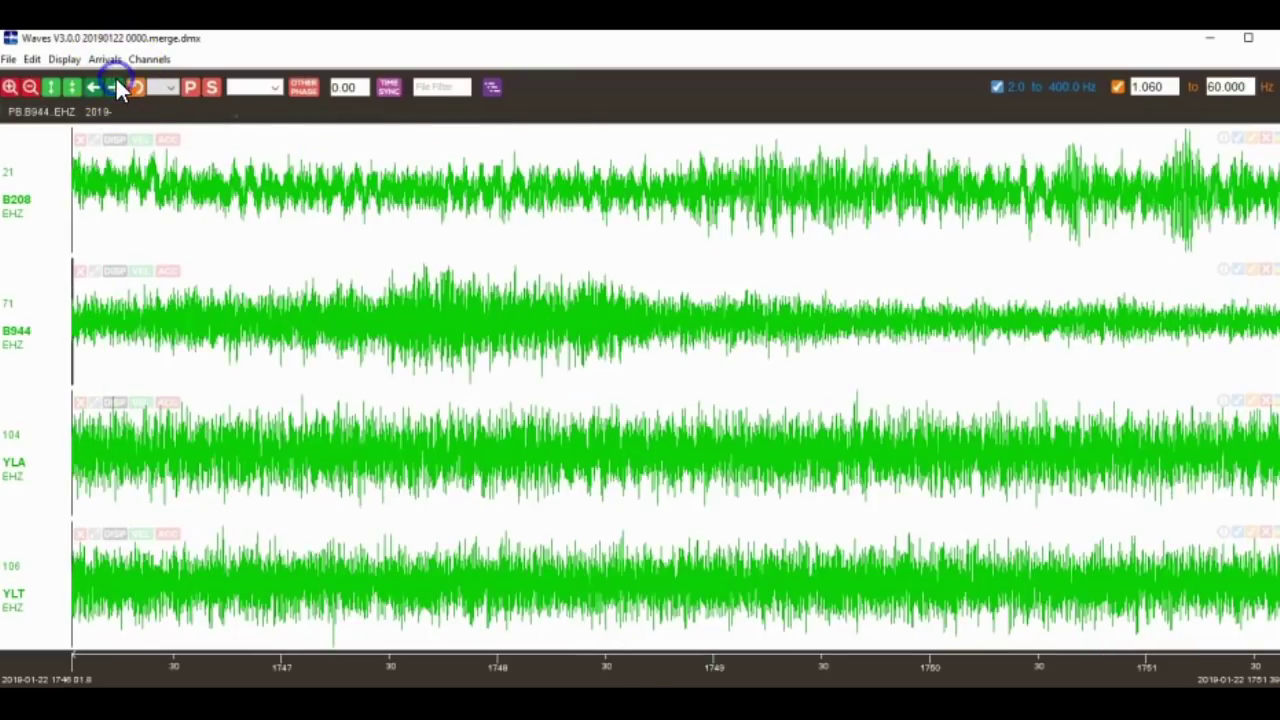
{"action": "left_click", "coordinate": [116, 87]}
{"action": "left_click", "coordinate": [116, 87]}
{"action": "left_click", "coordinate": [116, 87]}
{"action": "left_click", "coordinate": [116, 87]}
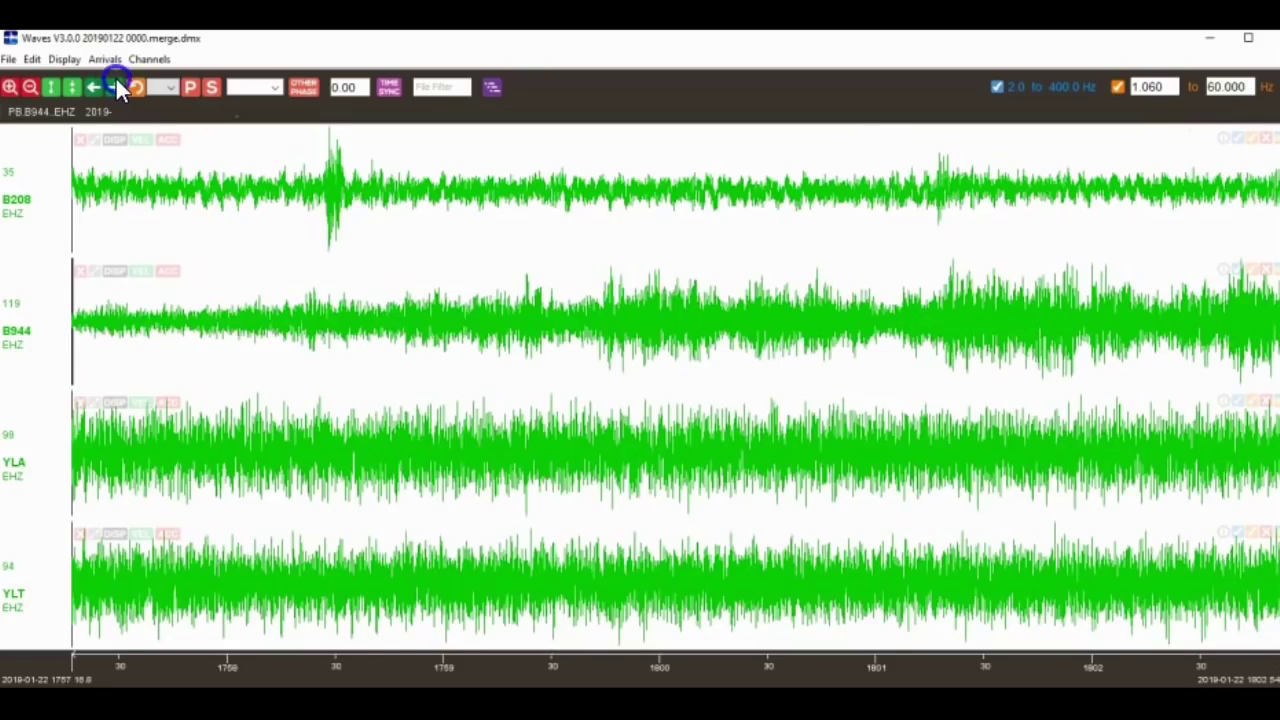
{"action": "left_click", "coordinate": [116, 87]}
Step: Widen the time range, enlarge the event near 19:21 UTC and mark its first arrival on B208 at about 19:21:42
{"action": "left_click", "coordinate": [31, 87]}
{"action": "left_click", "coordinate": [31, 87]}
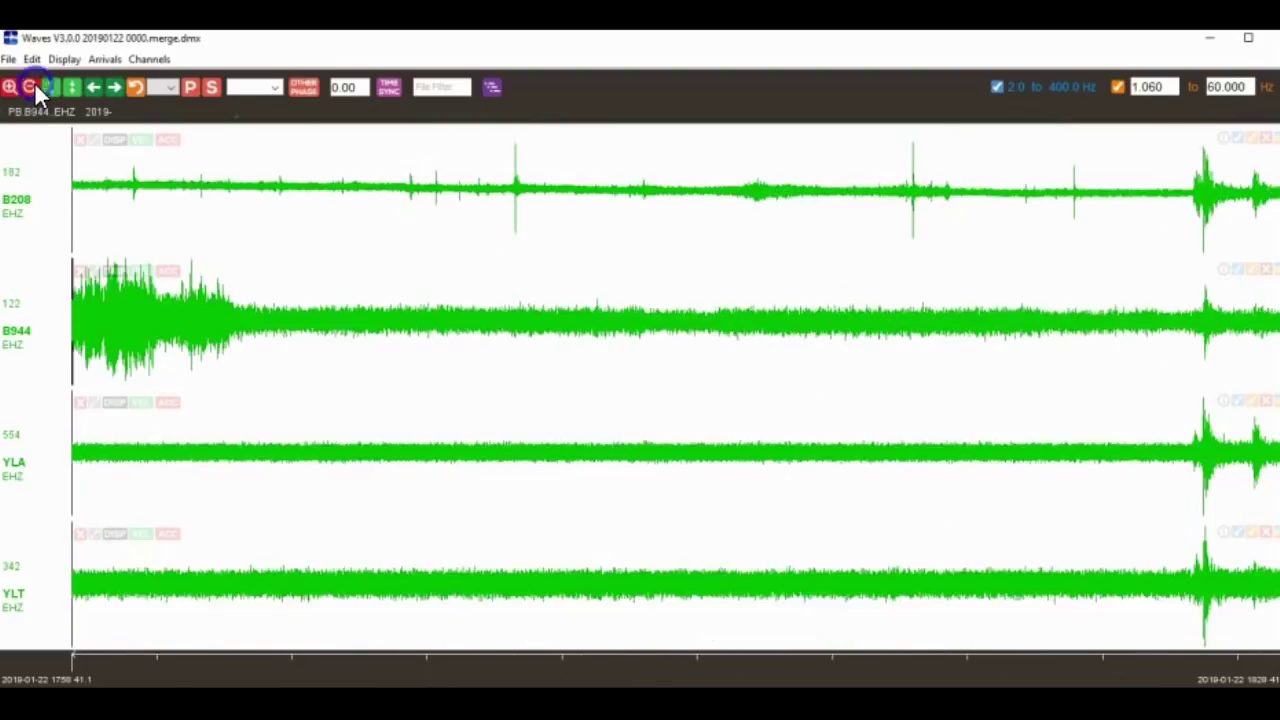
{"action": "left_click", "coordinate": [31, 87]}
{"action": "left_click", "coordinate": [360, 445]}
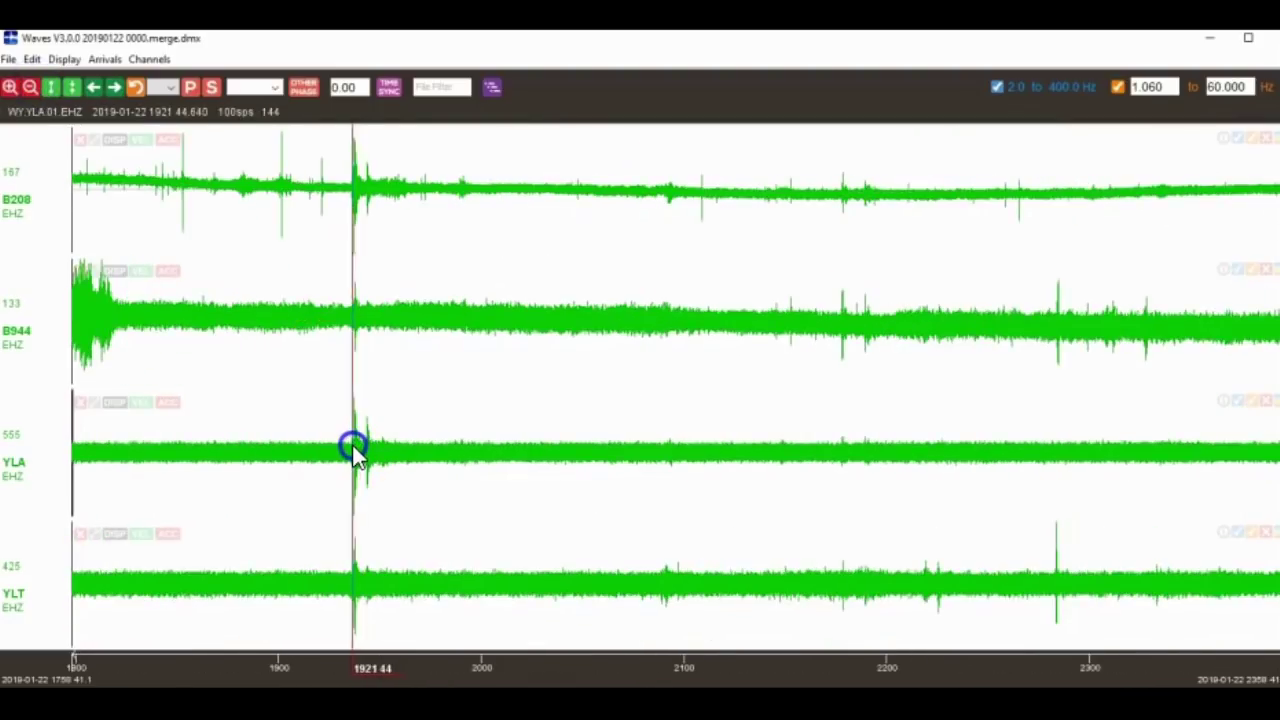
{"action": "left_click", "coordinate": [10, 87]}
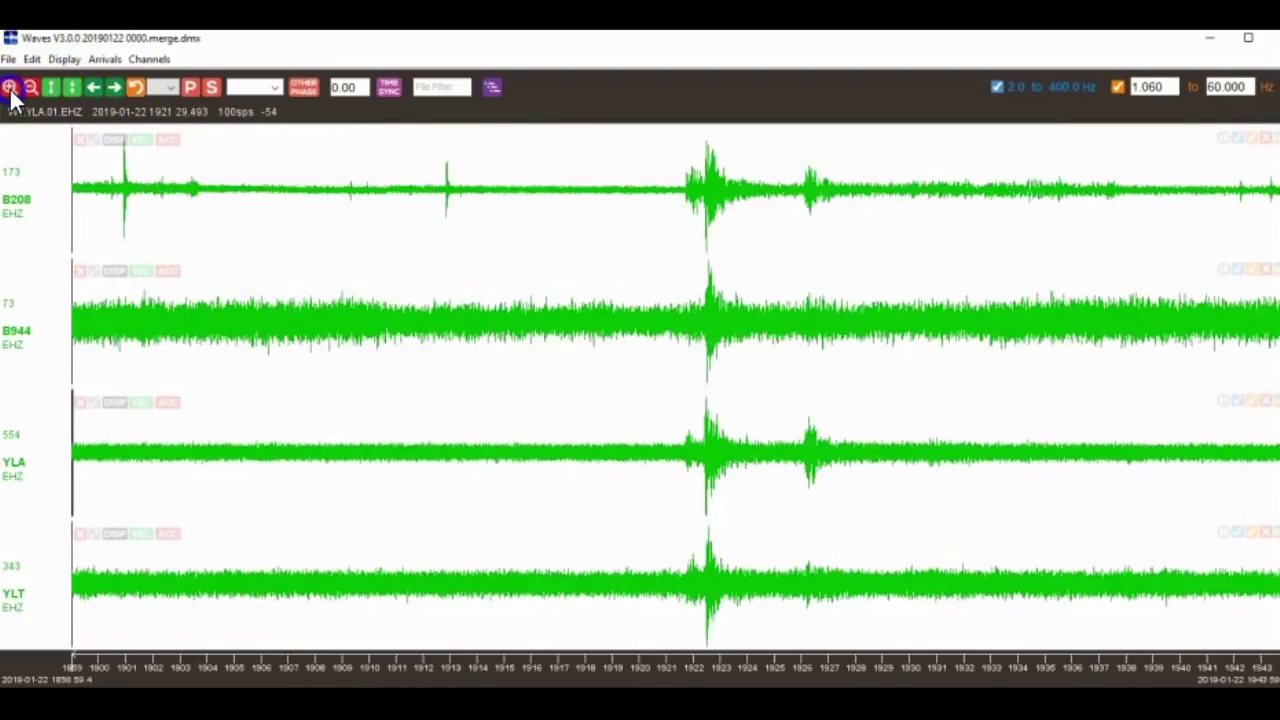
{"action": "left_click", "coordinate": [10, 87]}
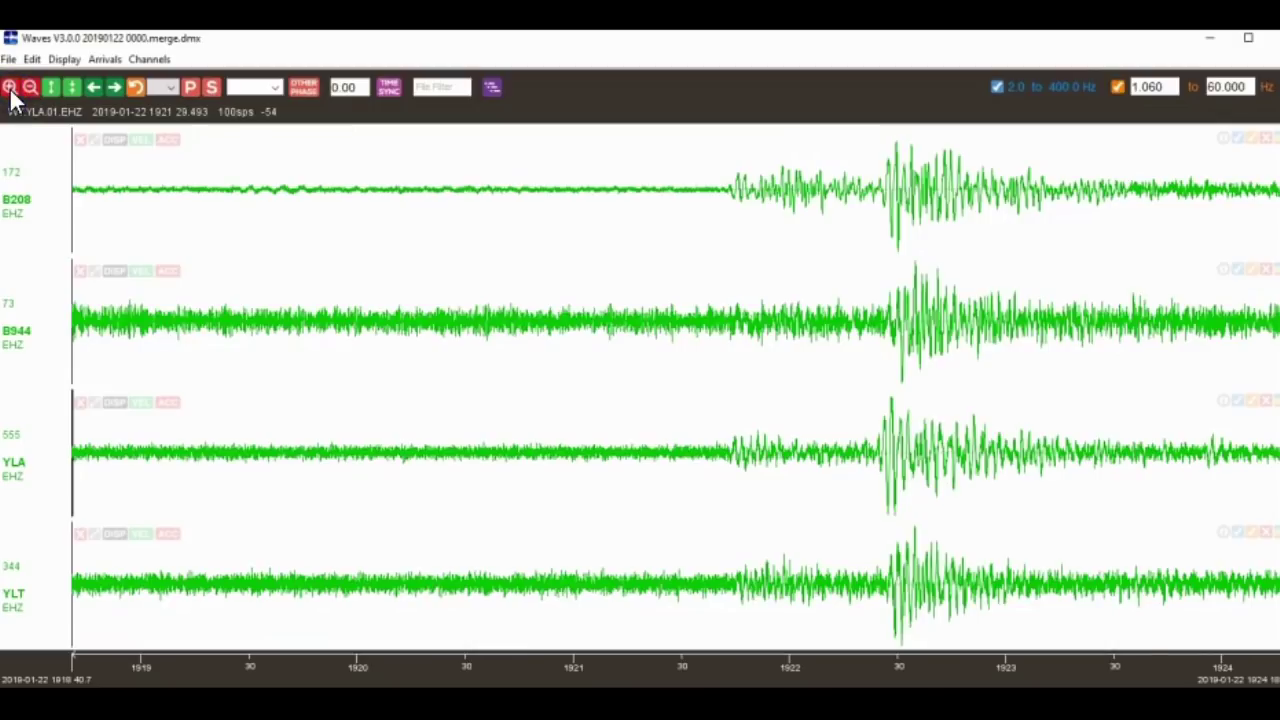
{"action": "left_click", "coordinate": [114, 87]}
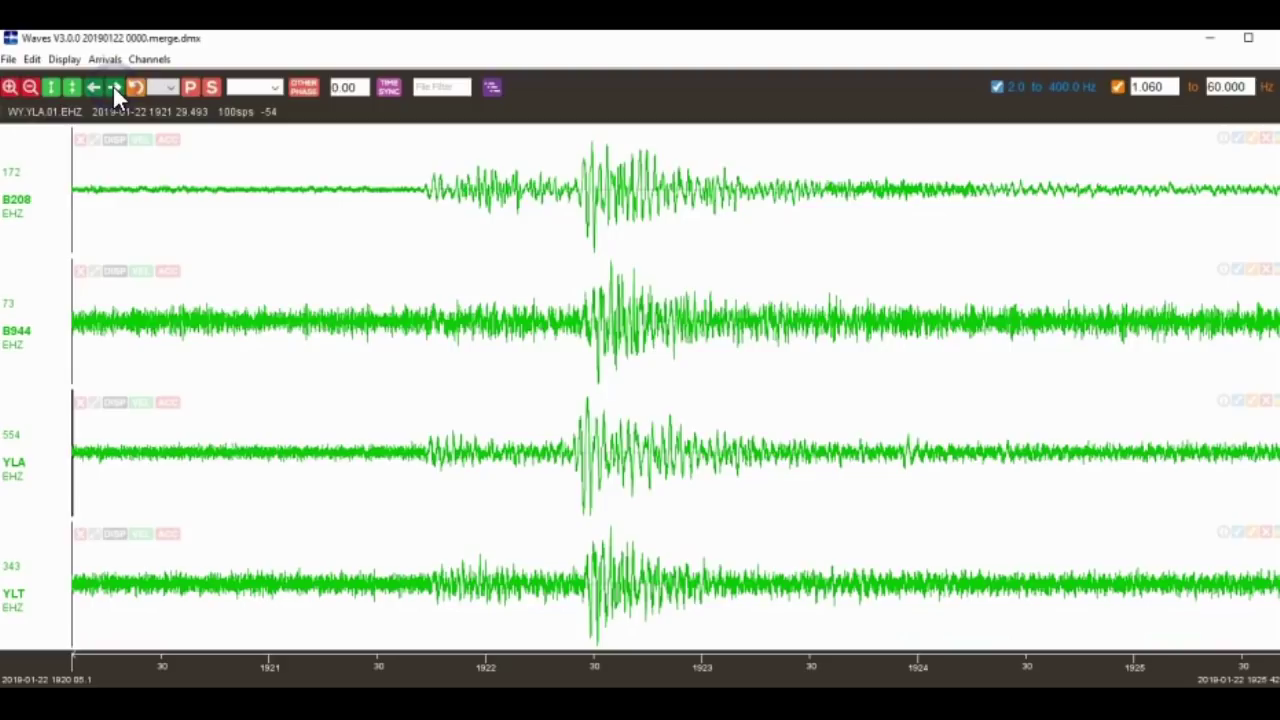
{"action": "left_click", "coordinate": [422, 196]}
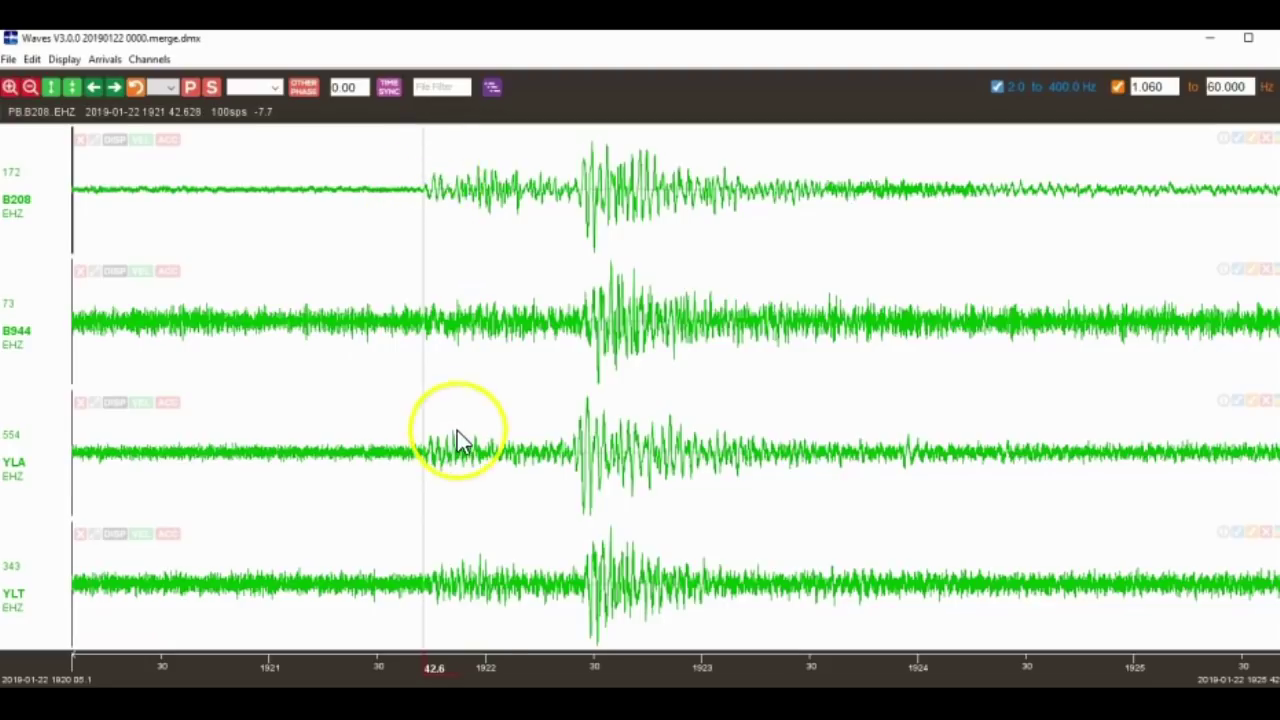
Step: Advance the four station traces to about 19:36–19:41 UTC and examine the signals following the 19:22 event
{"action": "left_click", "coordinate": [115, 87]}
{"action": "left_click", "coordinate": [115, 87]}
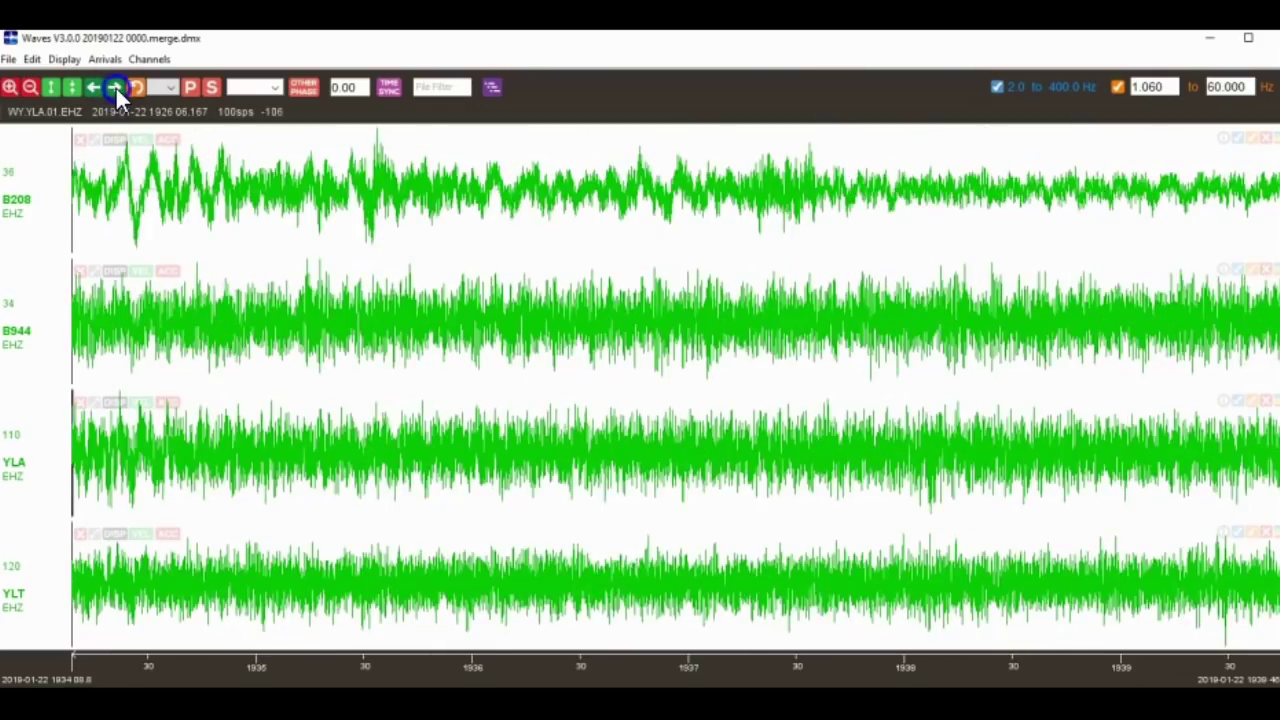
{"action": "left_click", "coordinate": [115, 87]}
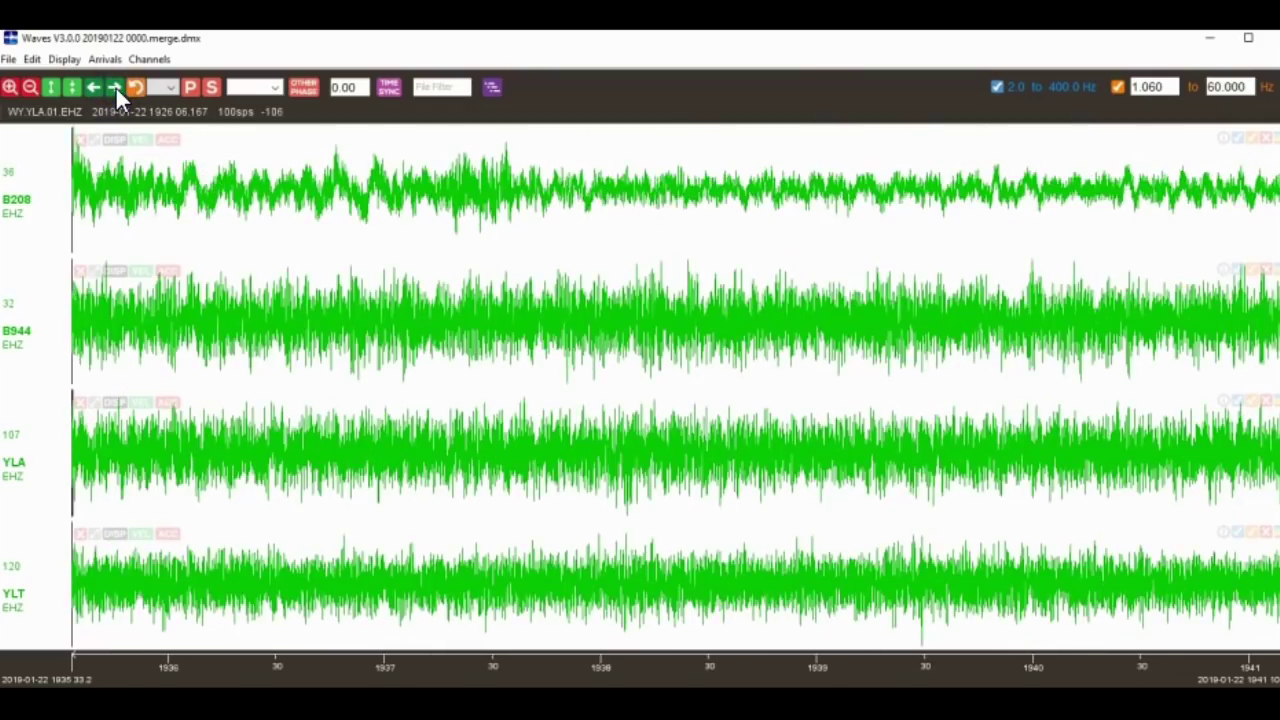